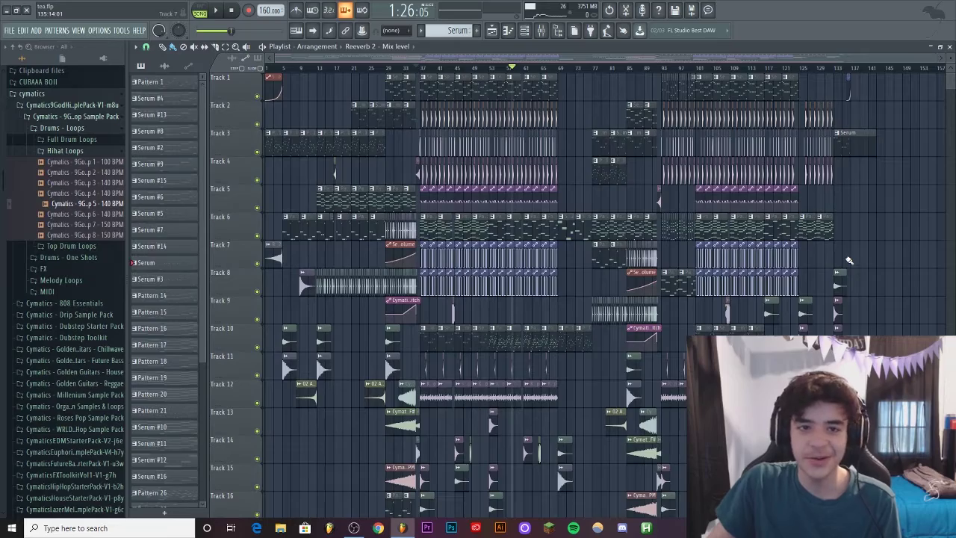
Play back Pattern 20's Keyzone Classic chord progression in the piano roll and stop playback.
scroll(339, 69, up, 2)
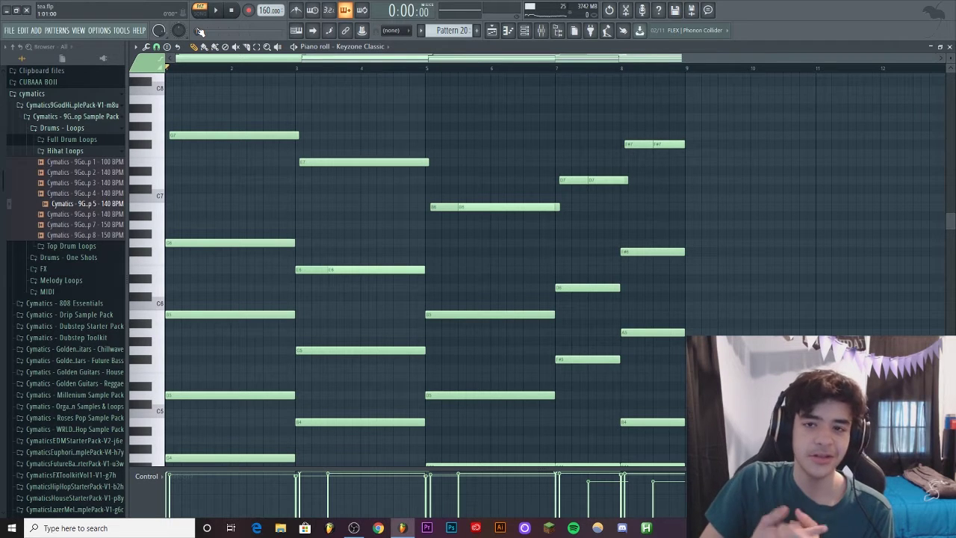
key(space)
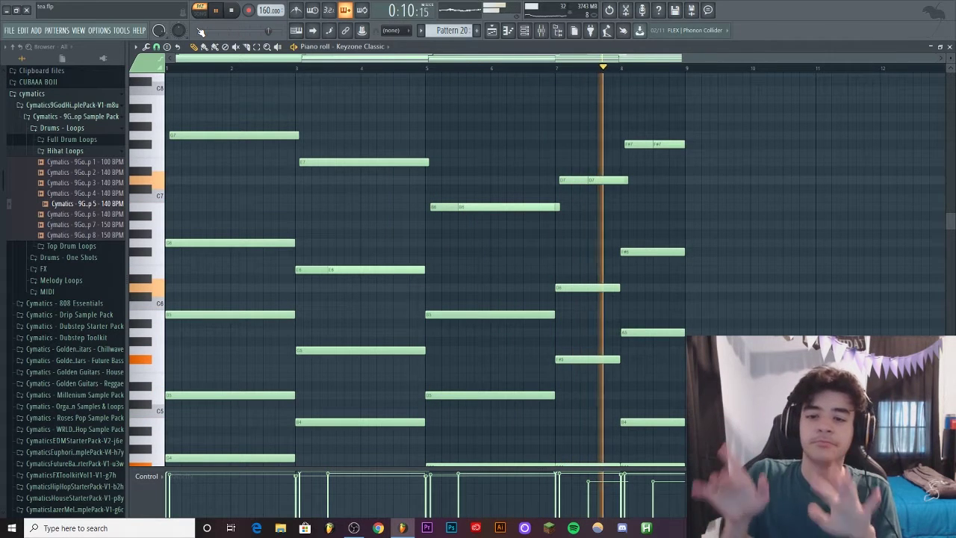
key(space)
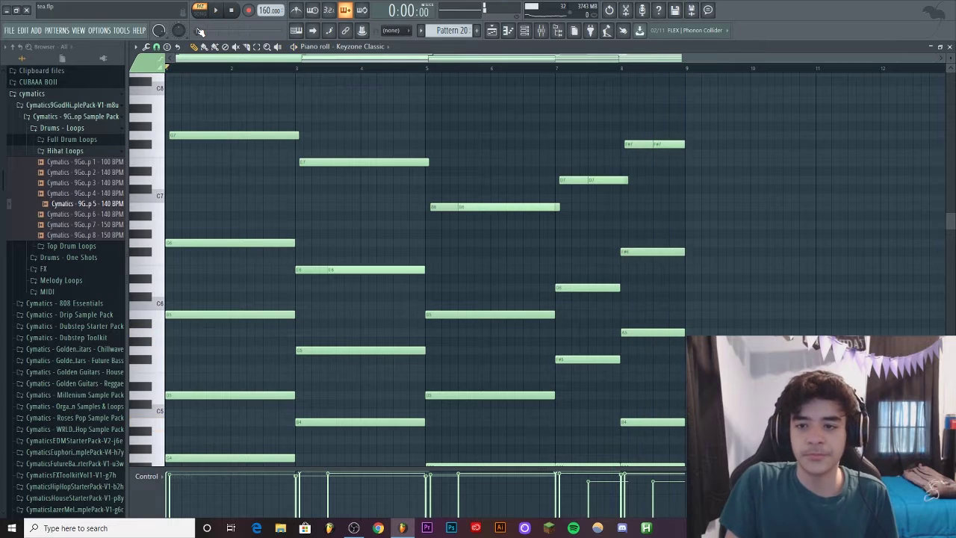
Return to the playlist and place the song playhead at bar 37, where the drop begins.
click(491, 29)
scroll(271, 73, up, 2)
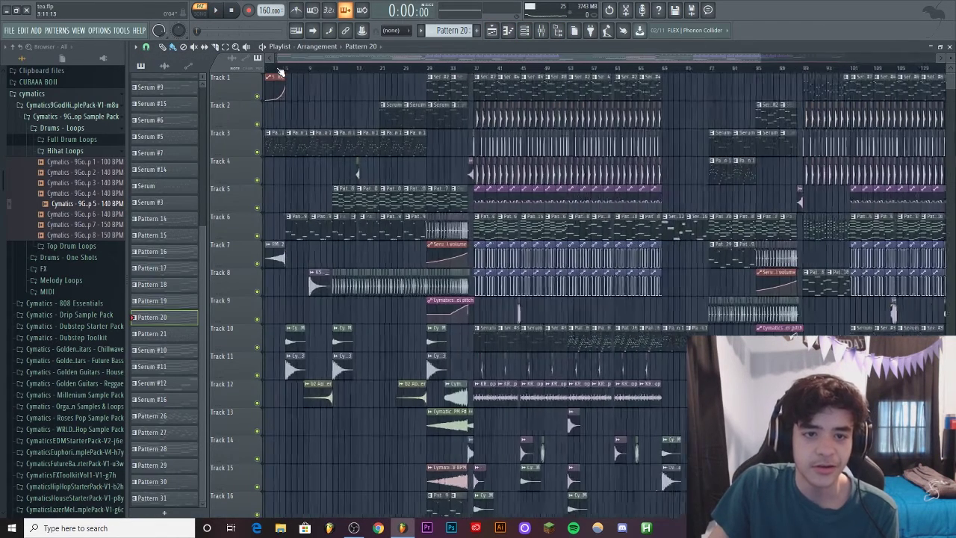
click(336, 73)
scroll(336, 73, up, 1)
scroll(415, 69, down, 2)
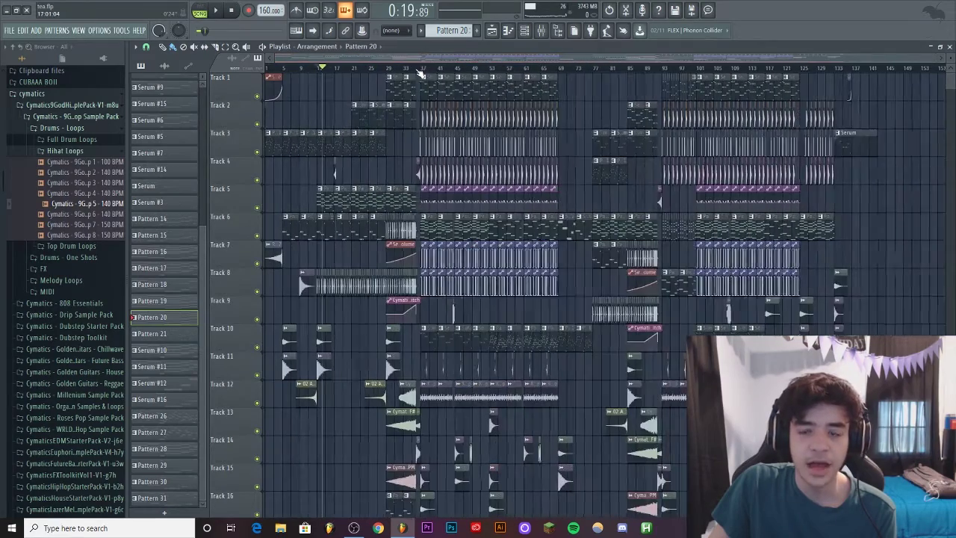
scroll(457, 73, up, 2)
click(377, 71)
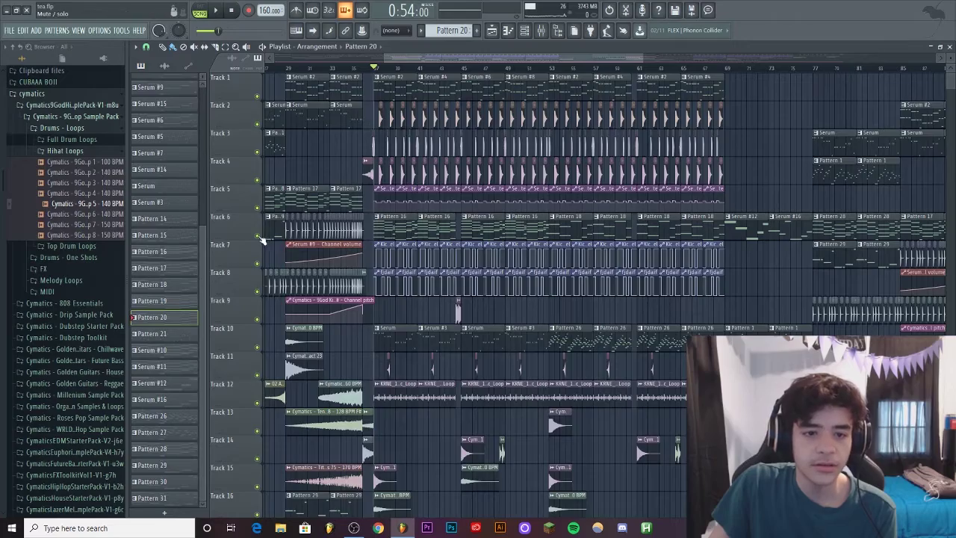
Solo Track 6 in the playlist and select the time range from bar 37 to bar 45.
ctrl+click(257, 235)
scroll(443, 69, up, 3)
scroll(443, 69, down, 1)
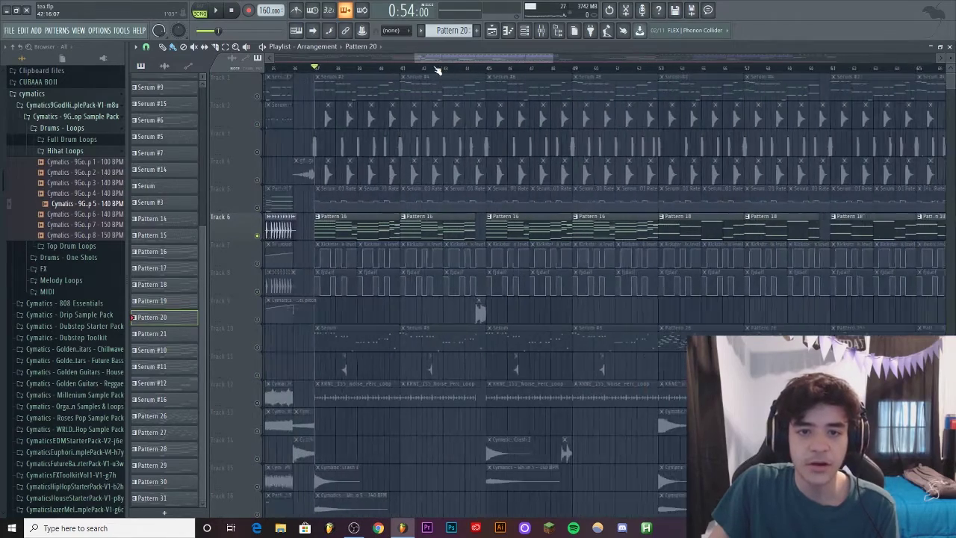
drag(319, 69, 485, 71)
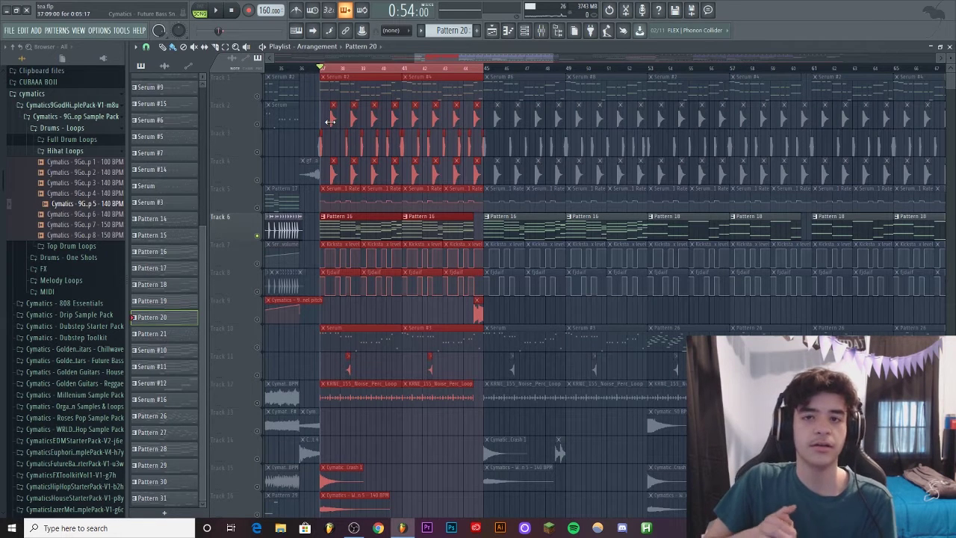
Open Pattern 16's channel rack, inspect the Serum #9 saw layer's synth settings, and return to the rack.
key(F6)
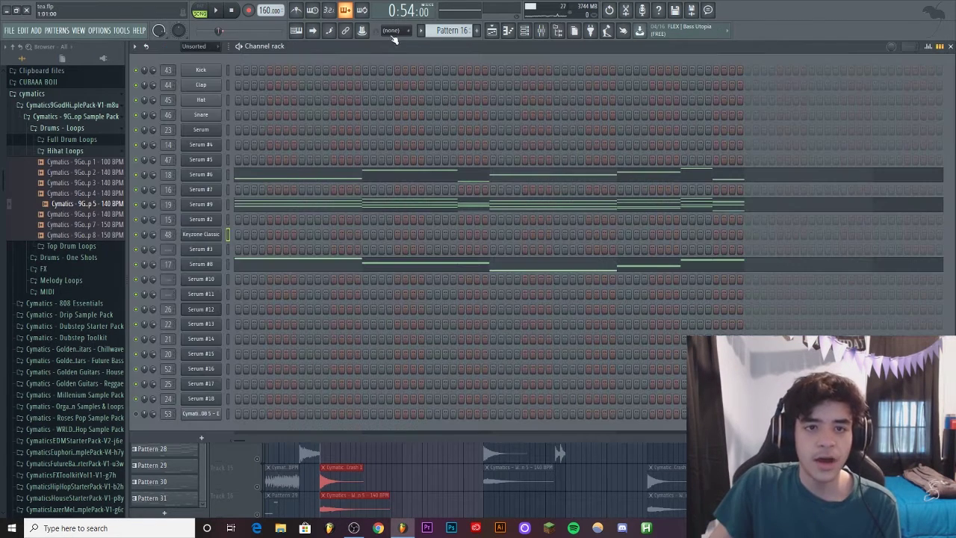
click(212, 208)
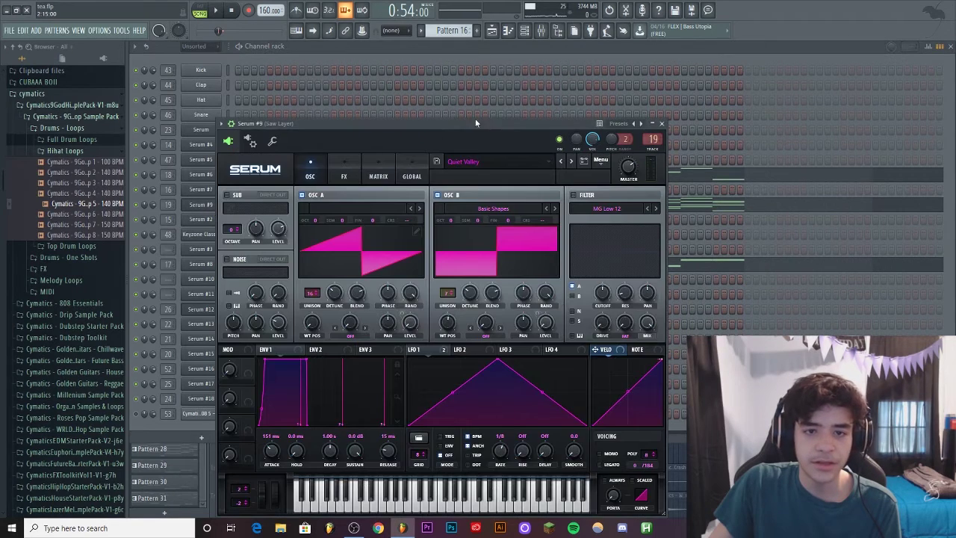
drag(475, 121, 471, 165)
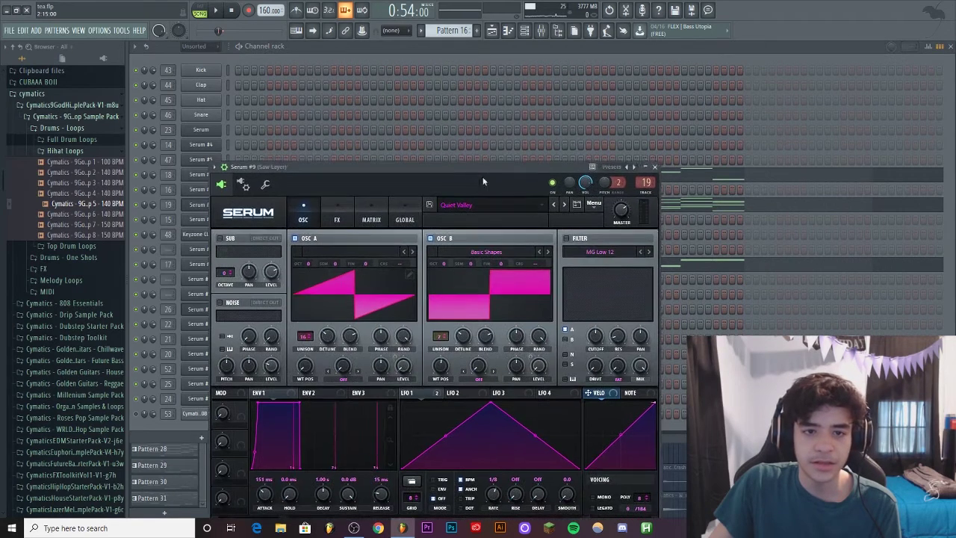
click(766, 220)
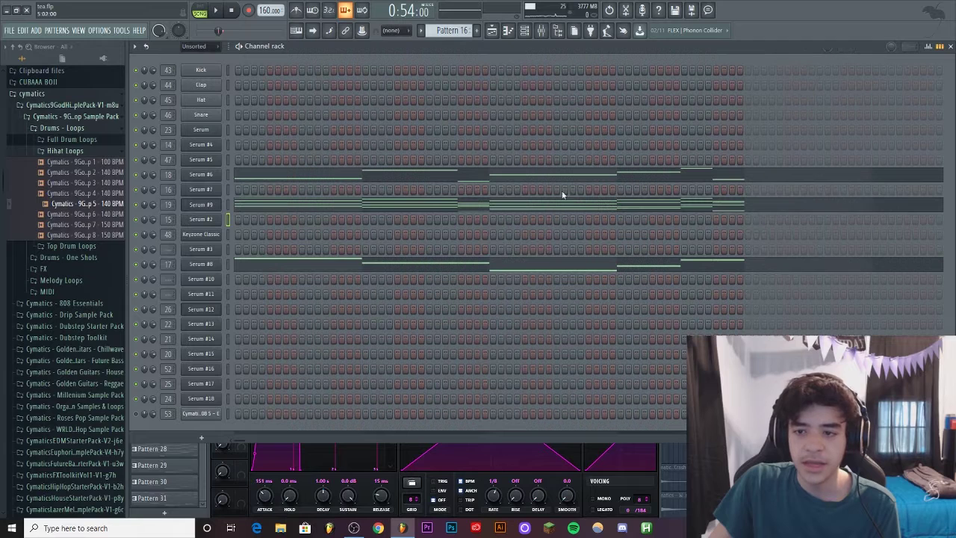
Play Pattern 16 on its own, view its sub, mid bass and saw layers in the mixer, and stop playback.
click(217, 10)
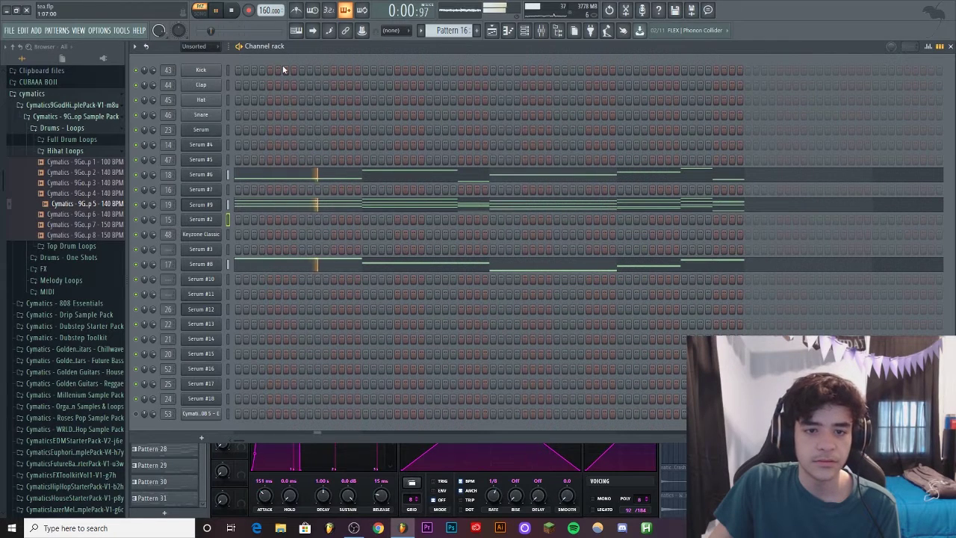
click(540, 29)
scroll(362, 97, up, 5)
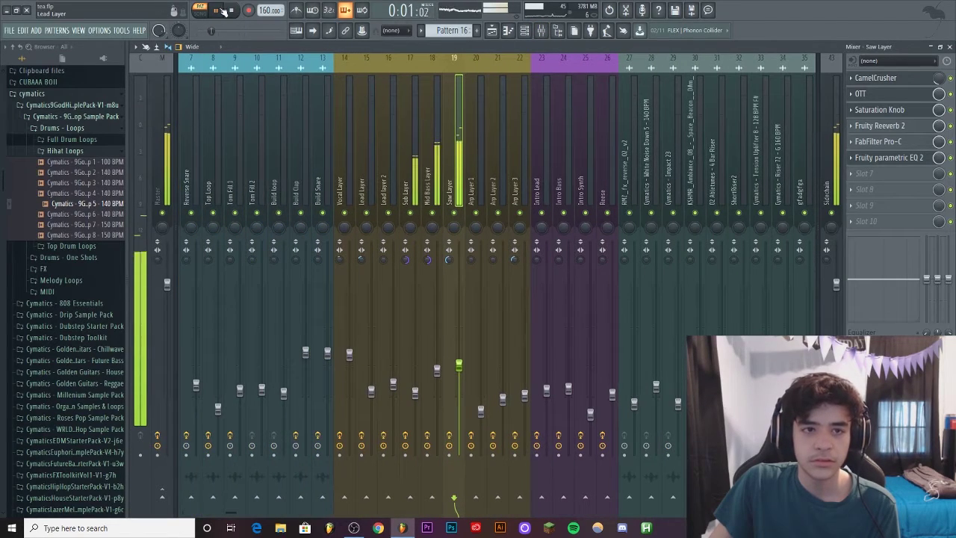
key(space)
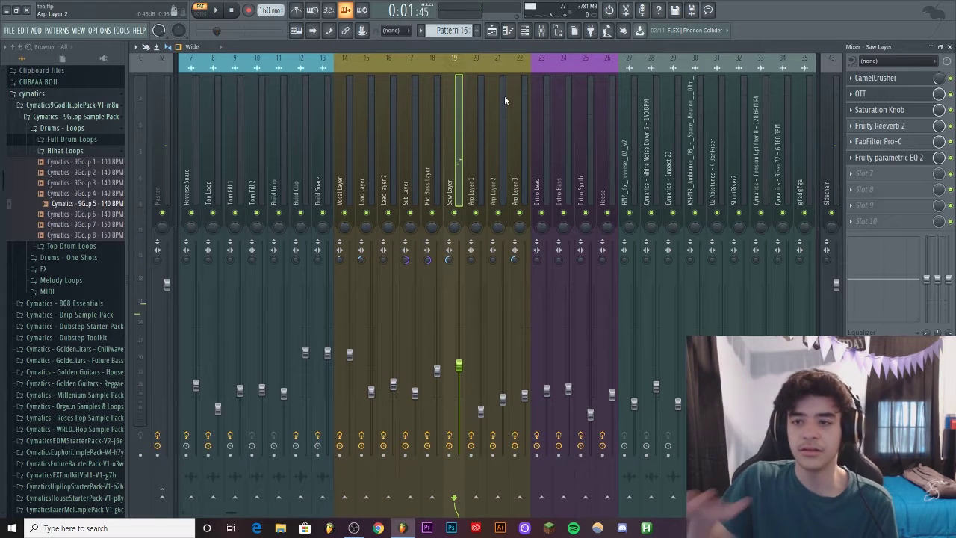
Return to the playlist, unmute Track 1 alongside Track 6, and set the playhead to bar 37.
click(491, 29)
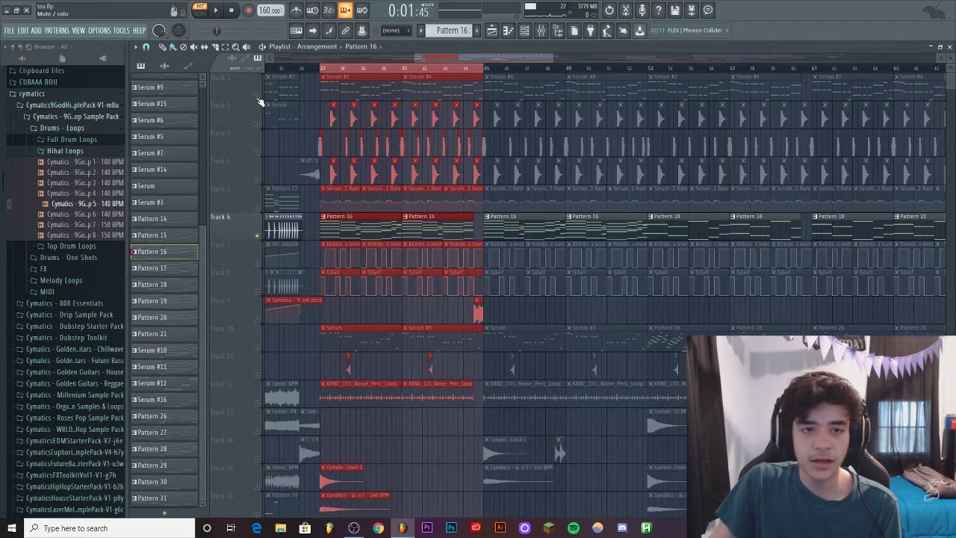
scroll(321, 69, up, 3)
click(312, 71)
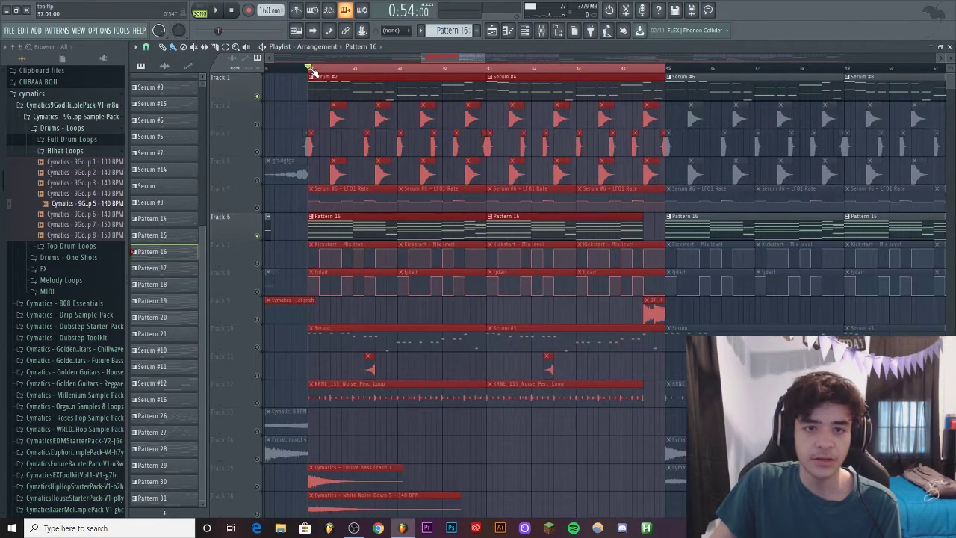
scroll(312, 71, down, 5)
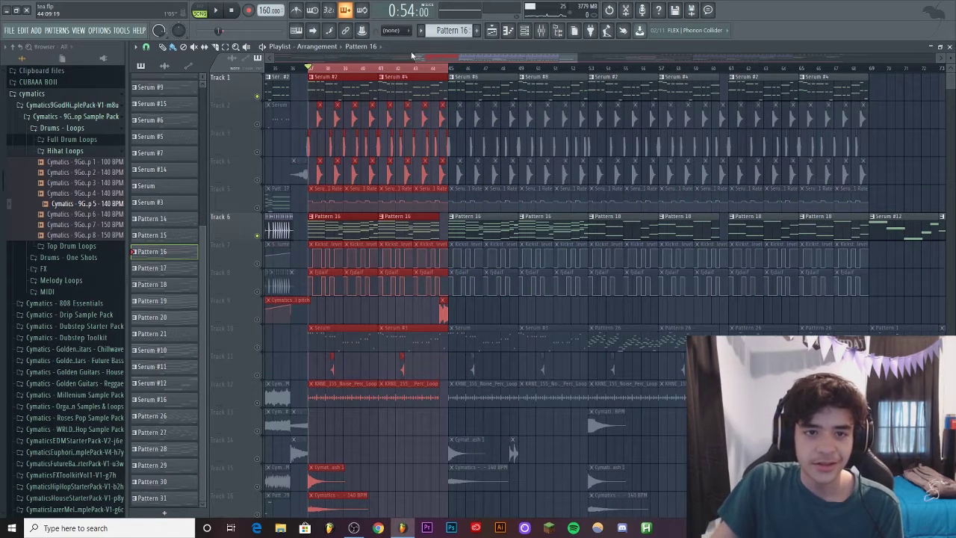
Mute Track 6 and play the selected bars with only Track 1 audible, stopping near bar 45.
click(261, 96)
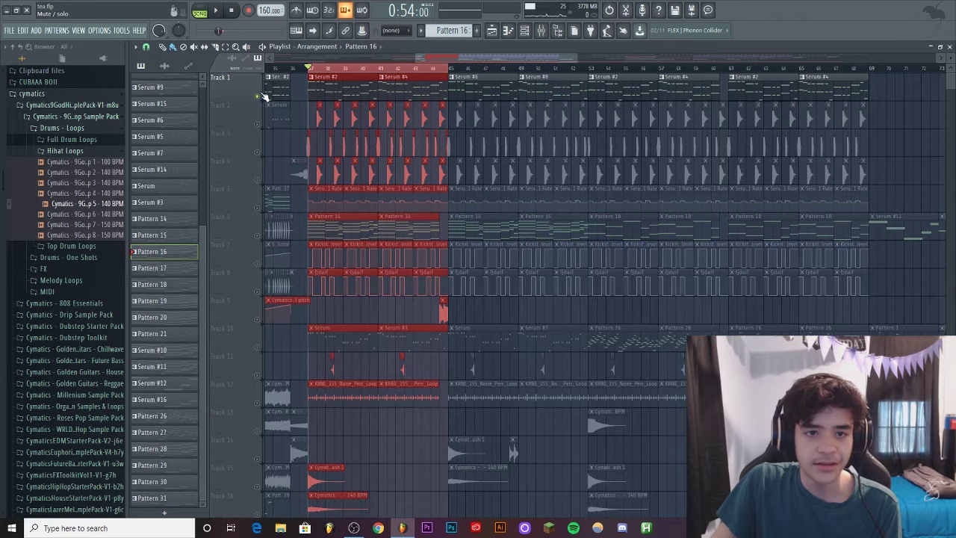
scroll(349, 75, up, 5)
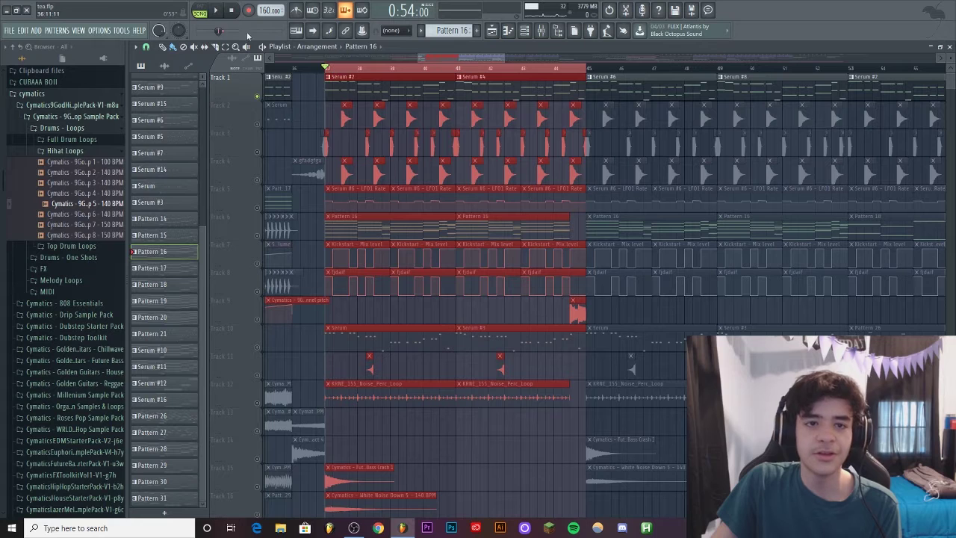
click(216, 11)
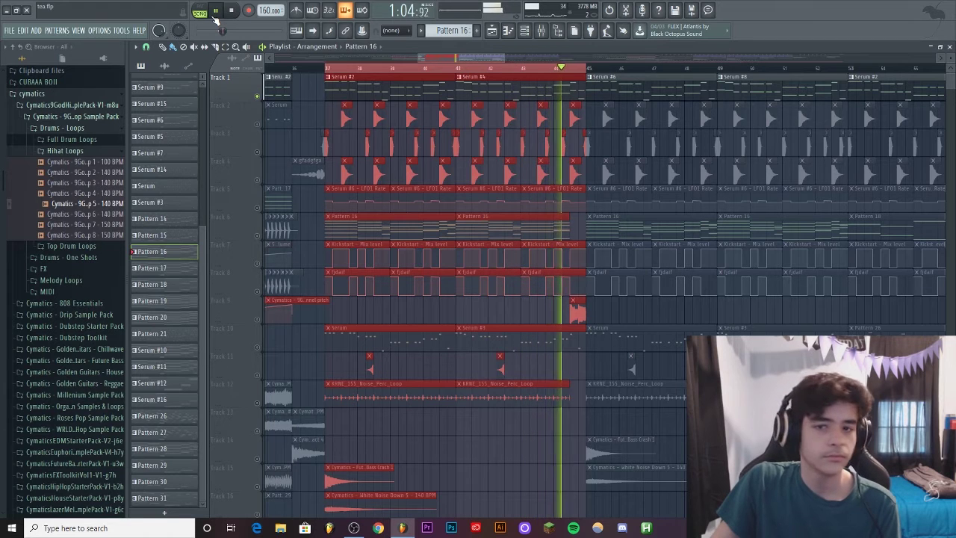
click(213, 17)
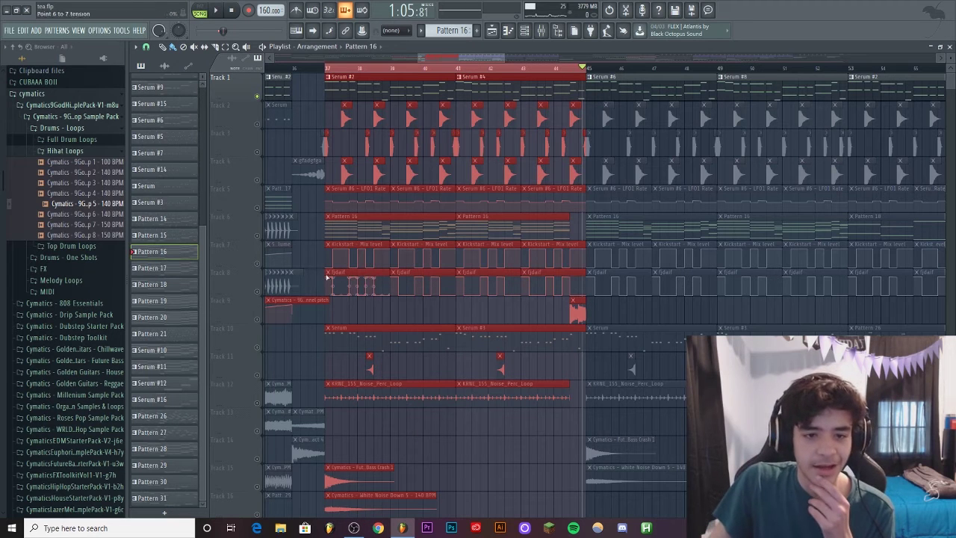
Unmute Tracks 2, 3, 4 and 6 and play the selected range from bar 37.
click(256, 236)
click(327, 68)
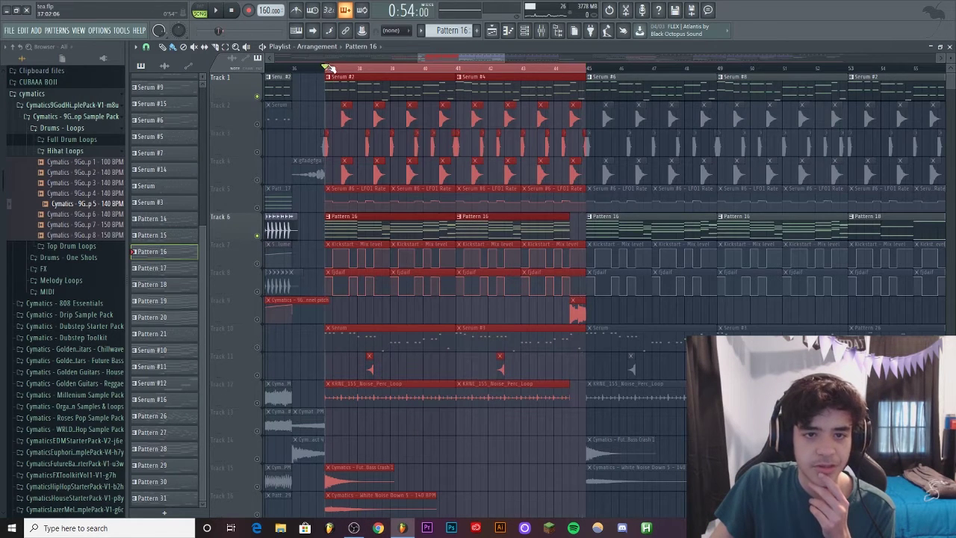
click(257, 124)
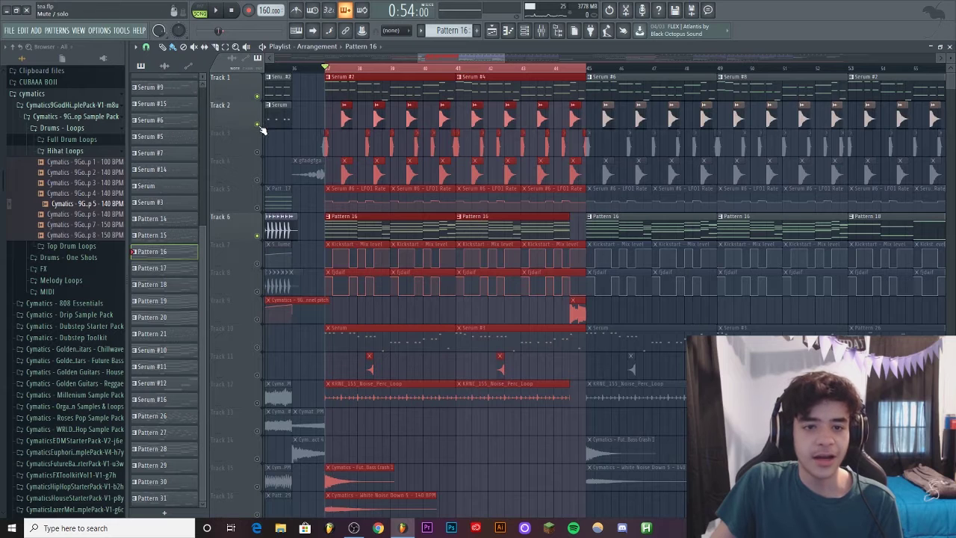
click(257, 152)
click(258, 180)
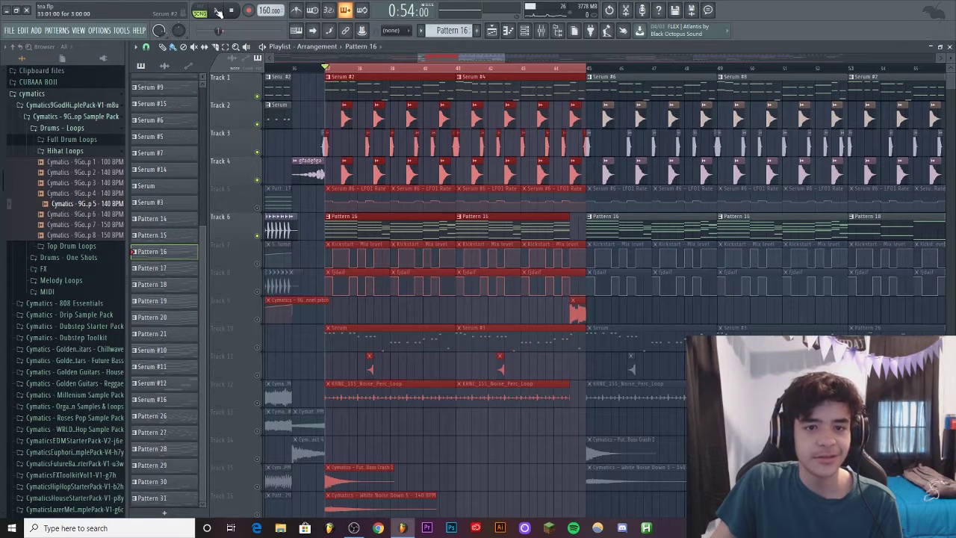
click(218, 11)
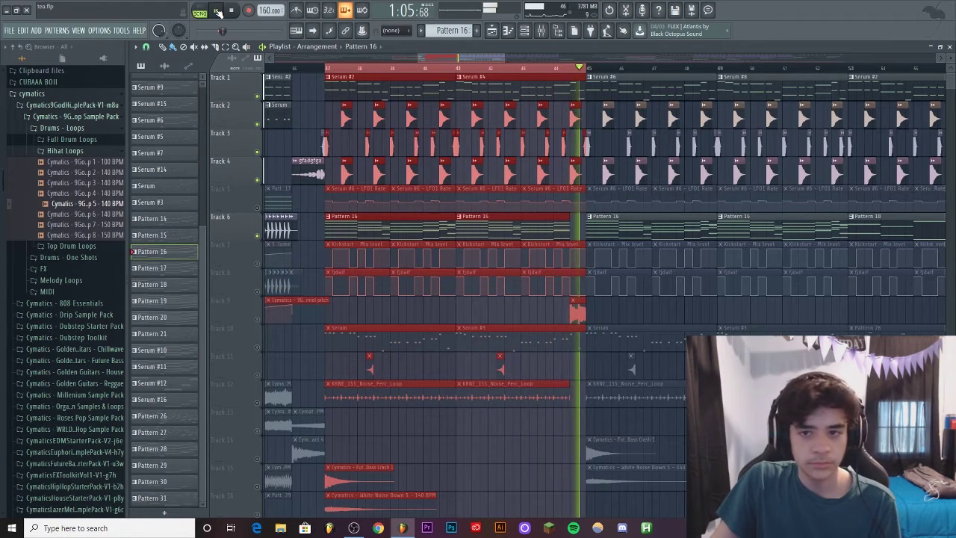
Unmute Tracks 5, 7, 8 and all remaining playlist tracks, and return the playhead to bar 37.
click(260, 208)
click(260, 264)
click(260, 291)
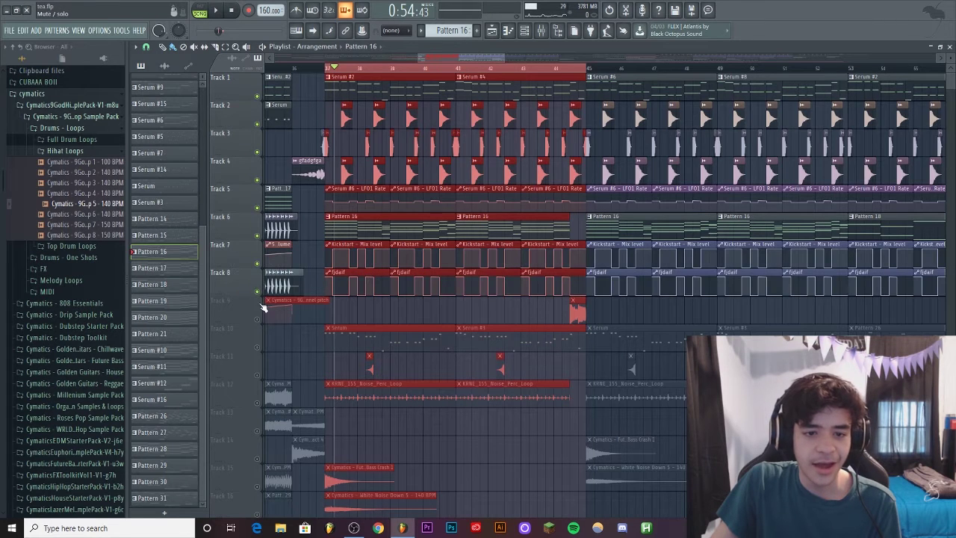
click(260, 296)
scroll(344, 84, up, 3)
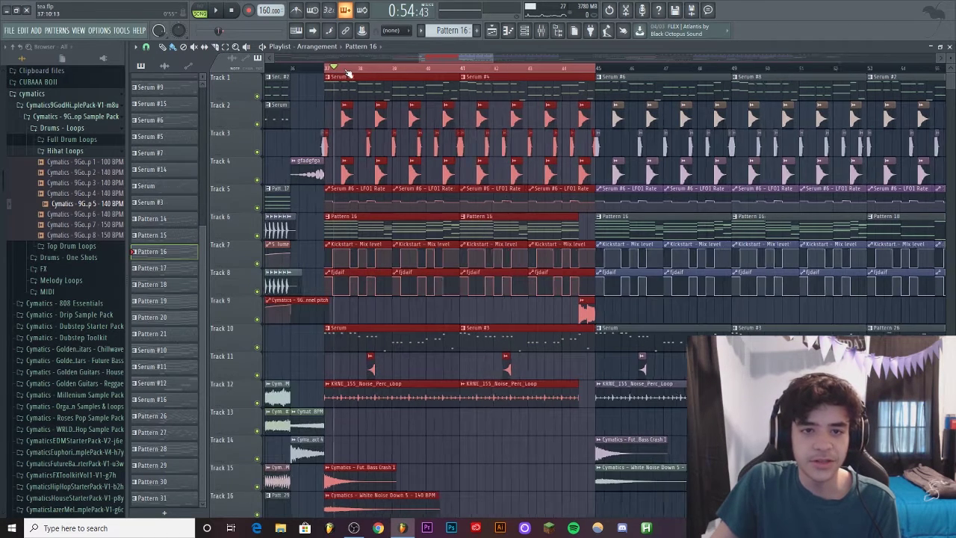
scroll(440, 57, left, 1)
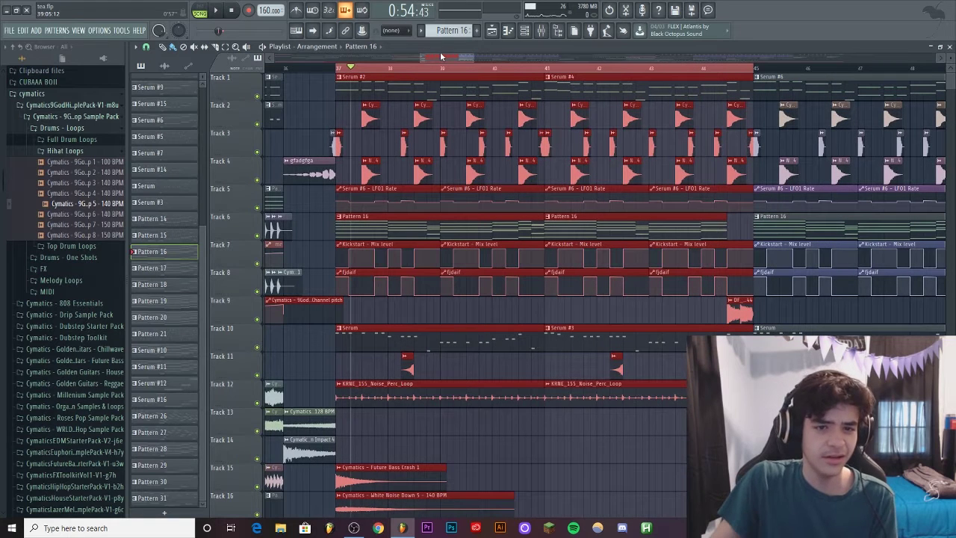
click(339, 72)
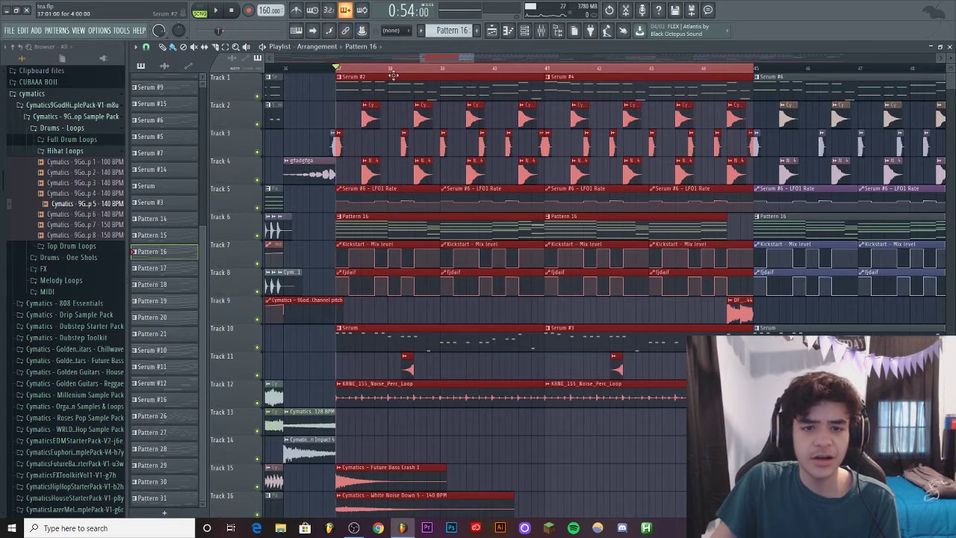
Solo Track 1, unmute the automation on Tracks 7 and 8, and play a short stretch from bar 37.
right_click(258, 96)
click(258, 264)
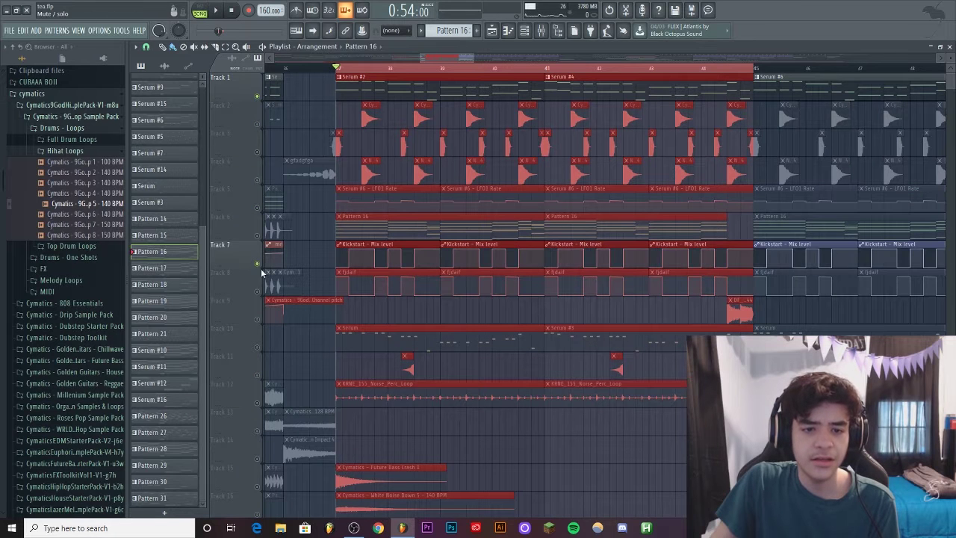
click(258, 291)
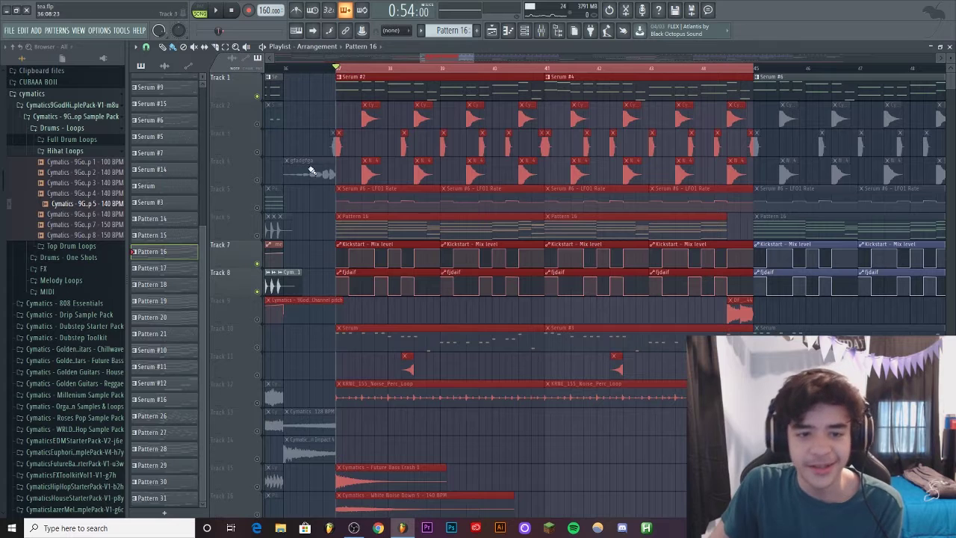
click(216, 13)
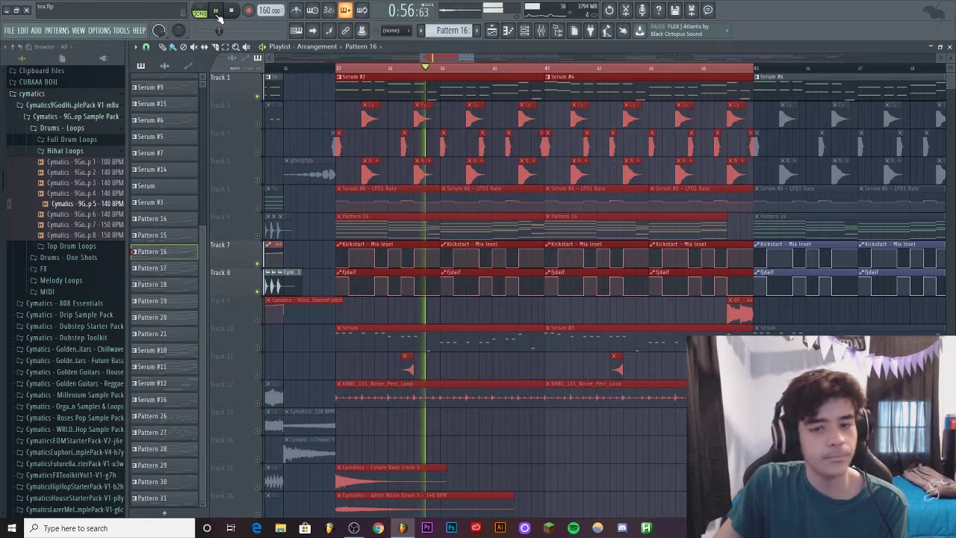
click(217, 13)
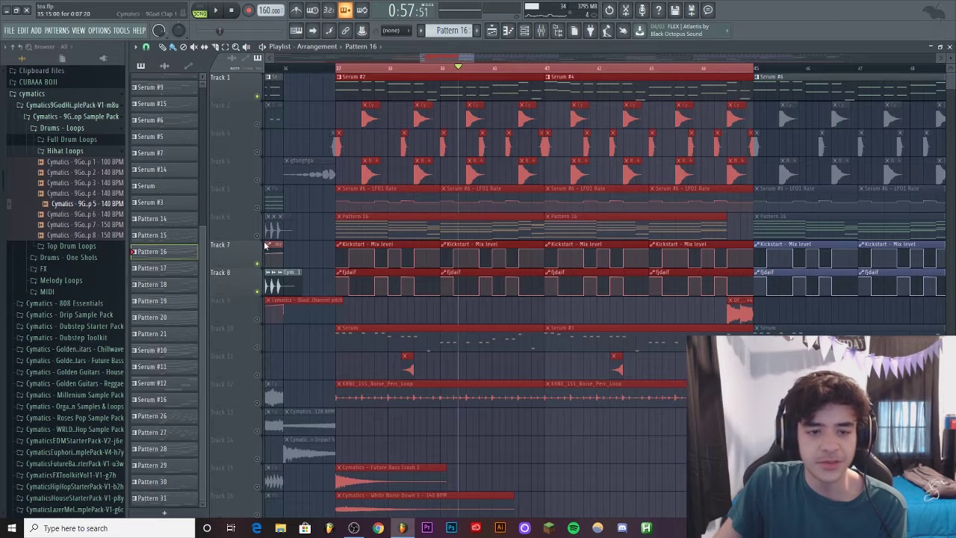
Unmute Tracks 5 and 6 and play the drop from bar 37.
click(259, 209)
click(258, 237)
click(338, 71)
click(217, 13)
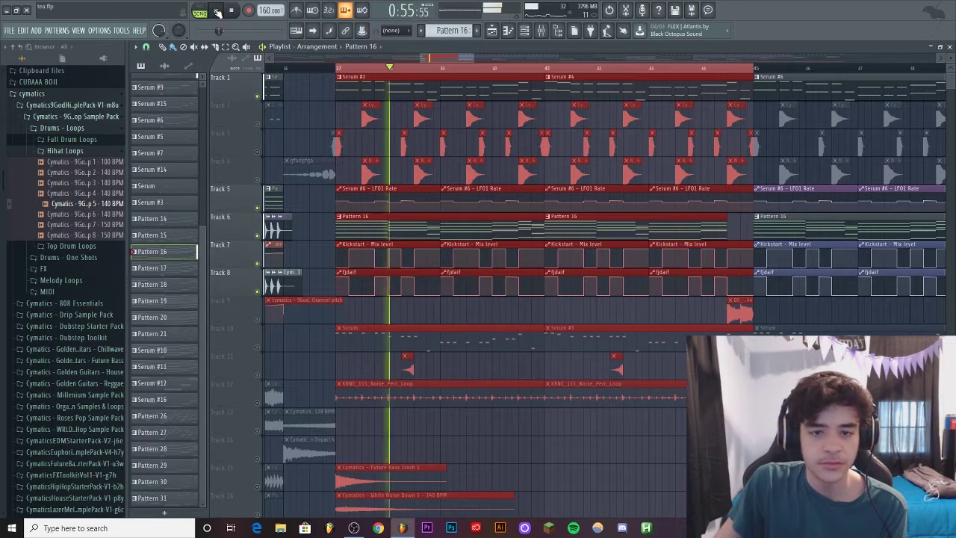
Stop playback, unmute Tracks 2, 3, 4 and 17, and return the playhead to bar 37.
click(218, 13)
click(257, 125)
click(257, 152)
click(257, 180)
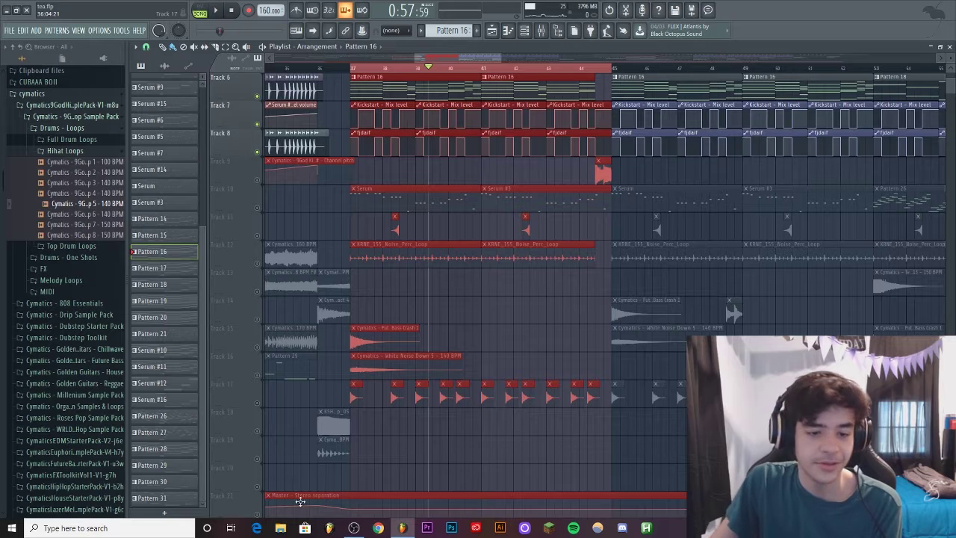
click(258, 403)
key(space)
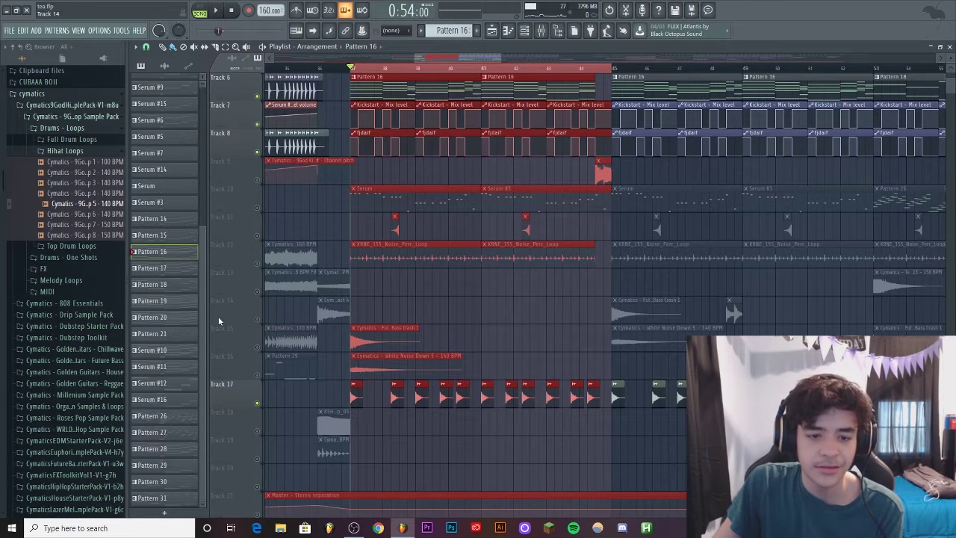
Play soloed Track 17 from bar 37 and unmute the noise percussion loop on Track 12 alongside it.
ctrl+click(258, 404)
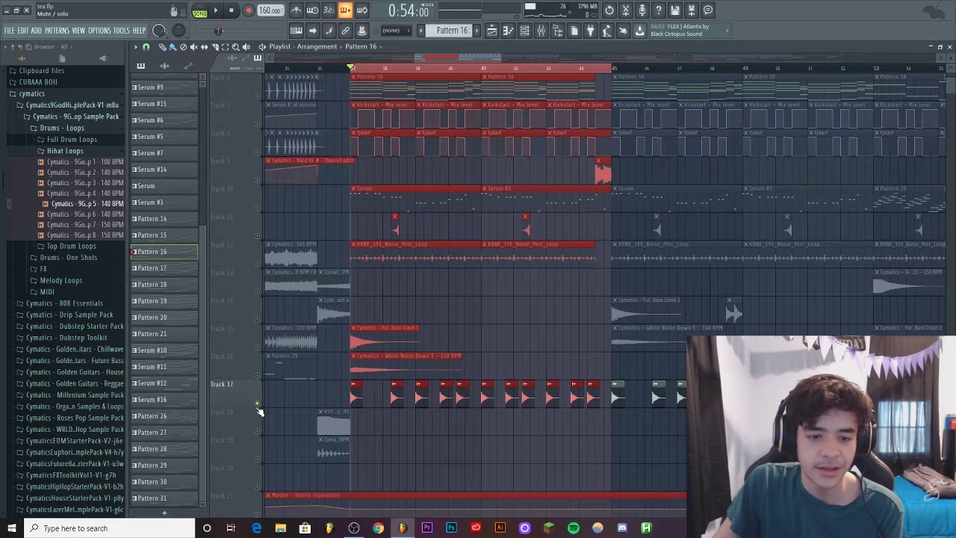
click(215, 14)
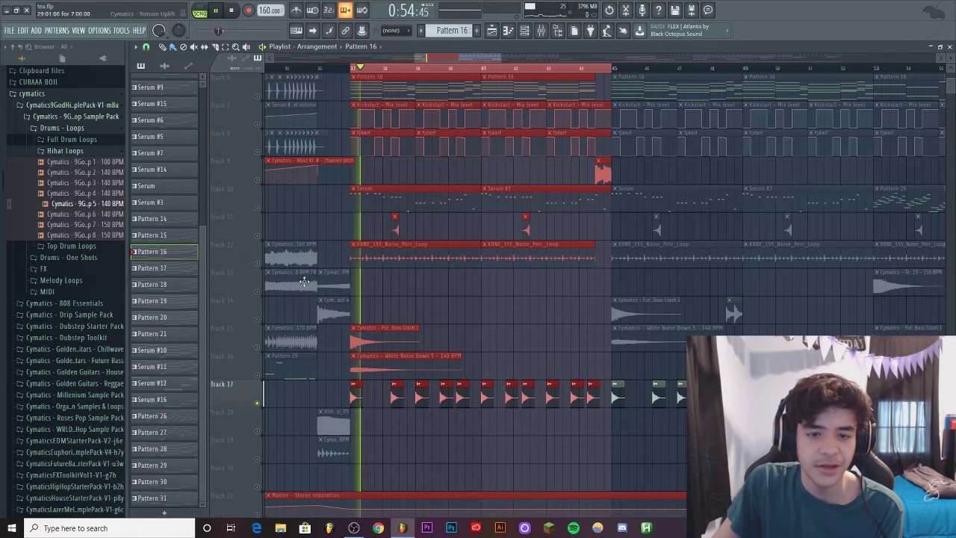
click(258, 263)
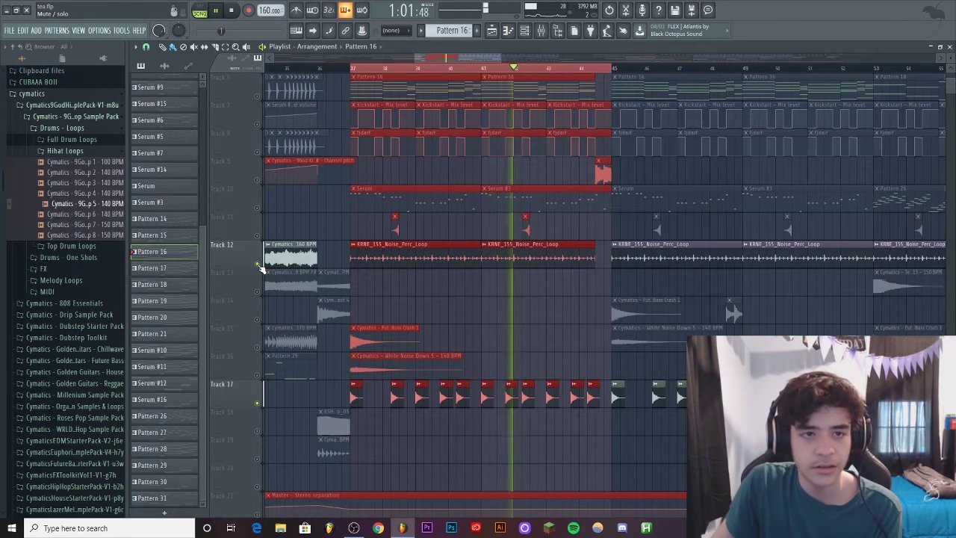
click(216, 9)
Solo Track 11, play it from bar 38, and unmute Tracks 2 and 4 to hear them together.
scroll(443, 284, up, 5)
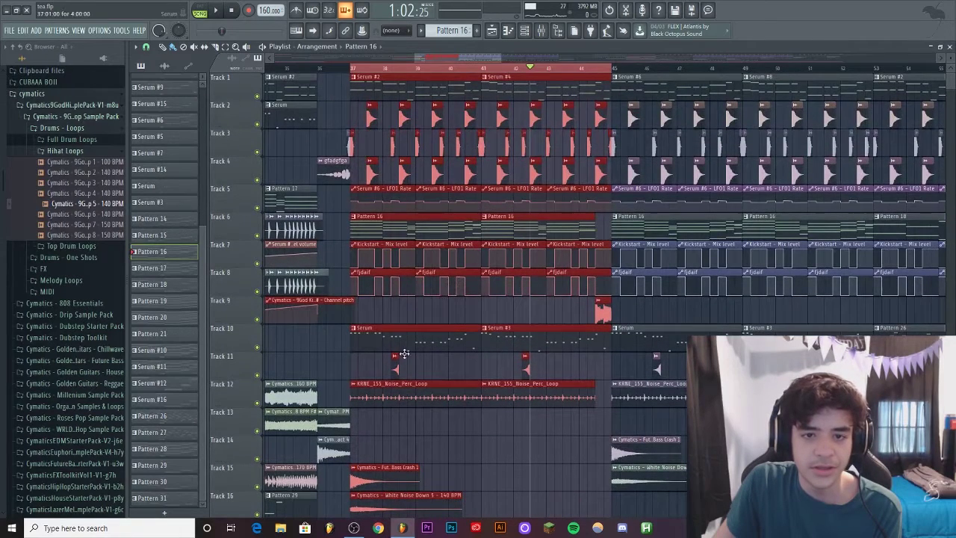
click(392, 70)
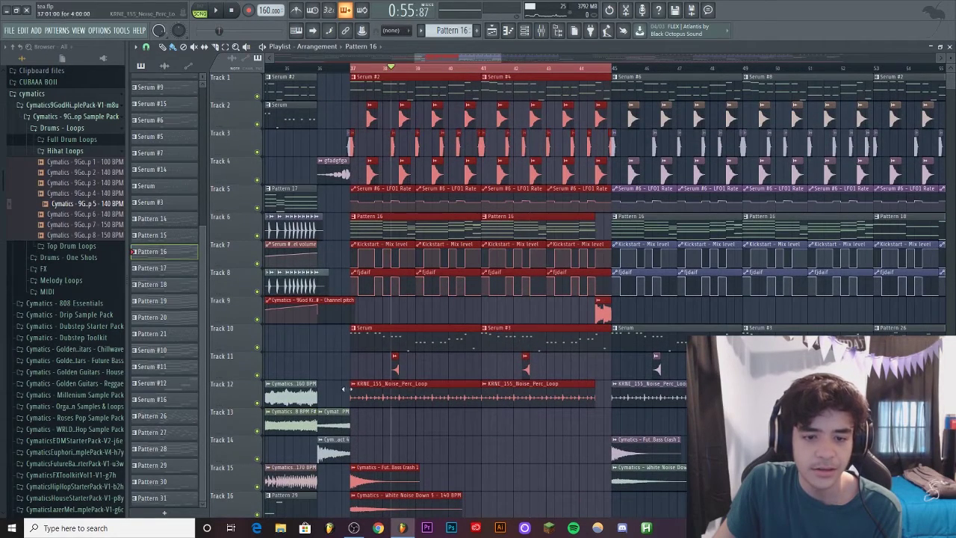
right_click(259, 375)
click(214, 10)
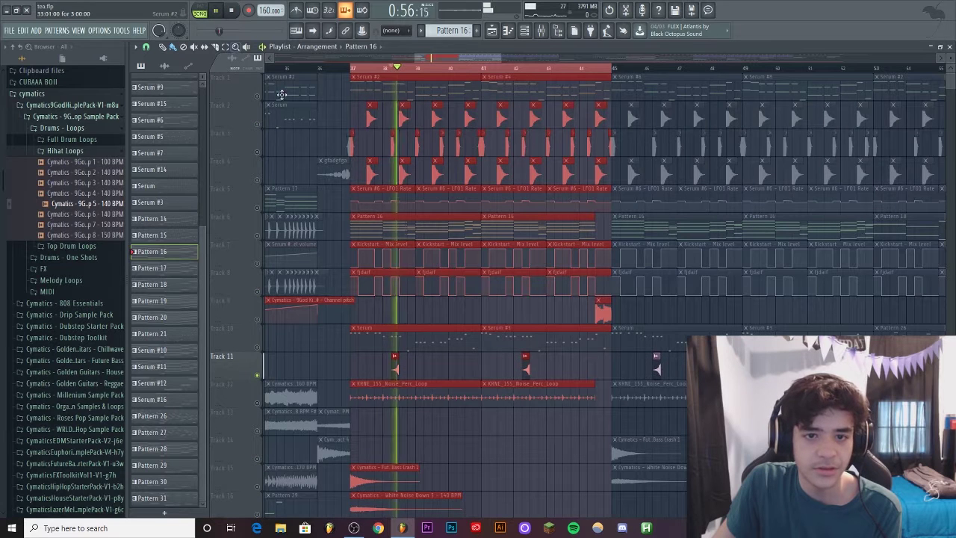
click(257, 123)
click(257, 179)
click(385, 69)
key(space)
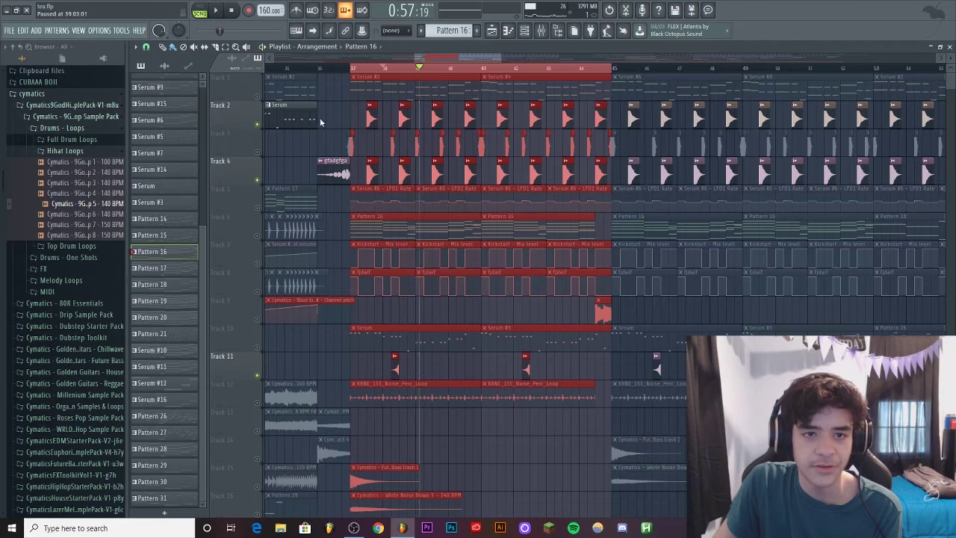
Deselect the clips, solo Track 10, and play its Serum pattern from bar 37.
ctrl+click(308, 343)
right_click(257, 347)
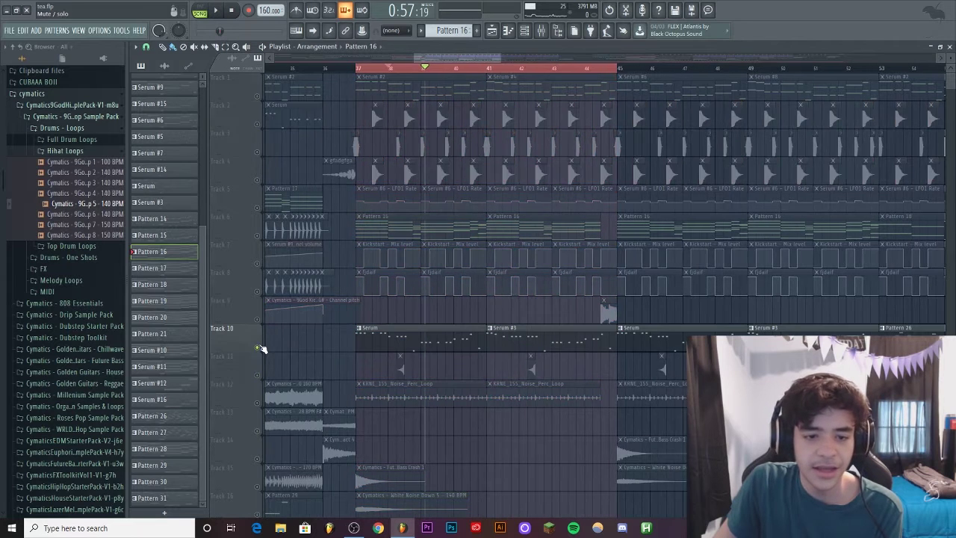
right_click(258, 348)
right_click(257, 348)
click(359, 68)
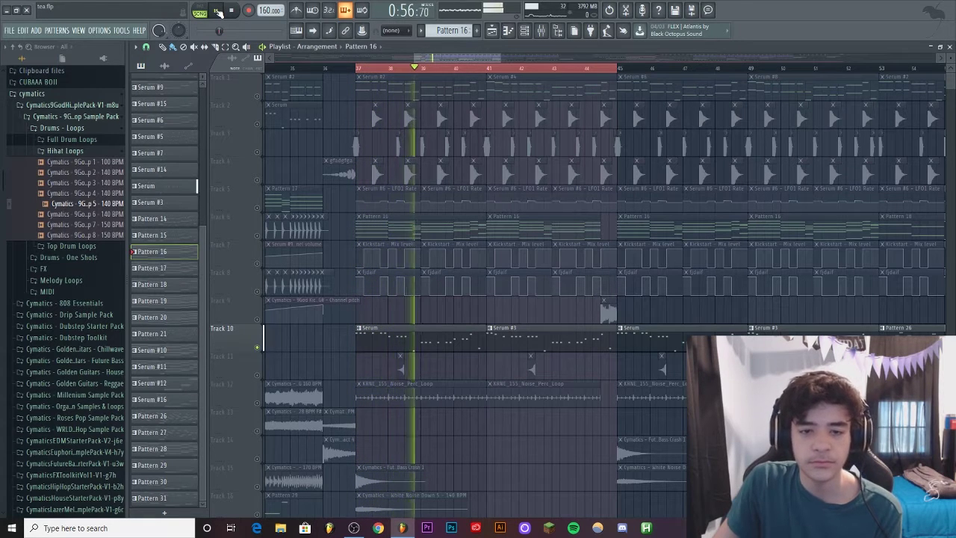
Unmute all playlist tracks and play the full drop from bar 37 to bar 45.
click(258, 209)
right_click(258, 207)
right_click(258, 207)
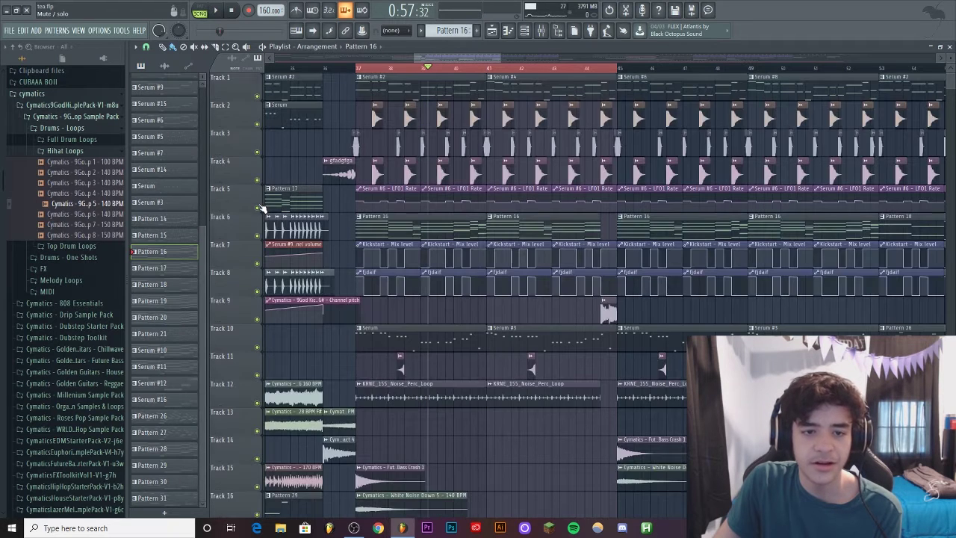
scroll(403, 75, down, 3)
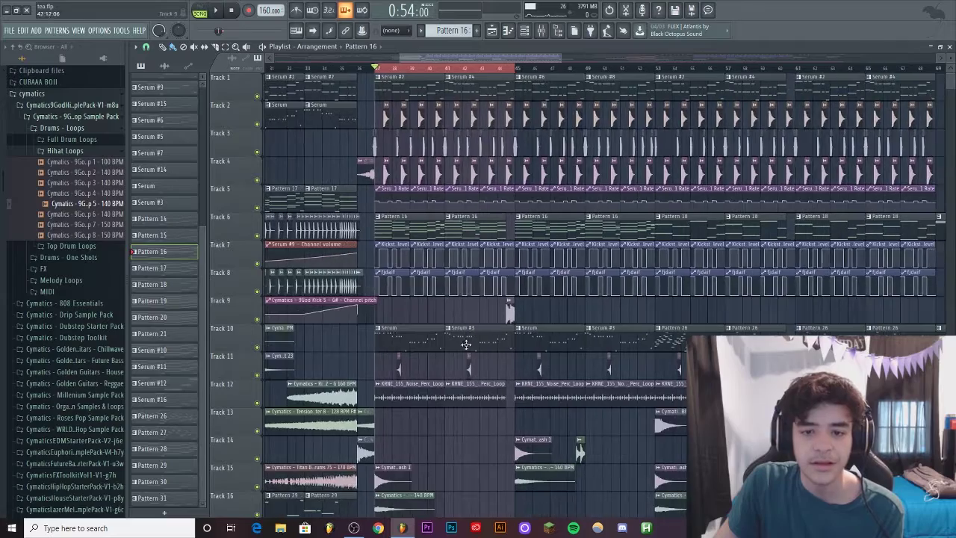
scroll(456, 416, down, 5)
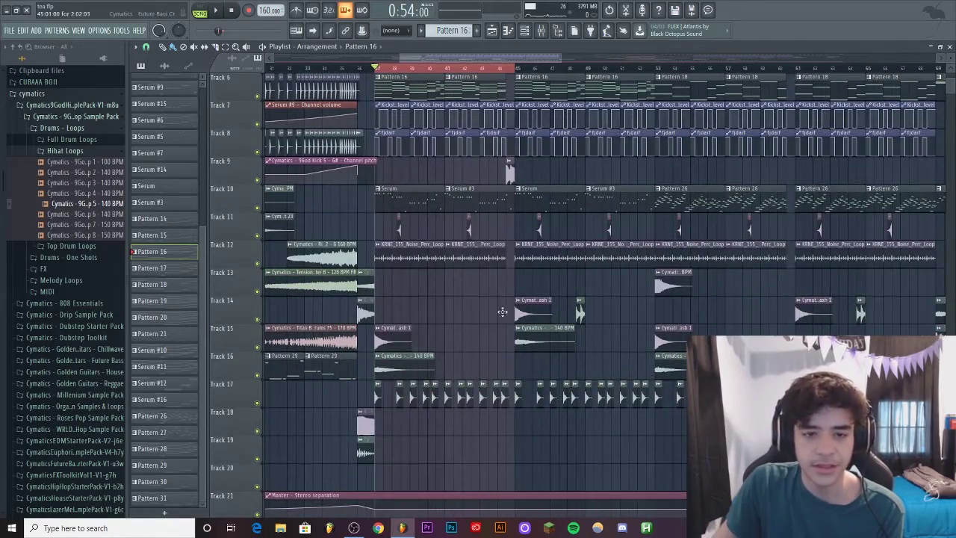
scroll(478, 313, up, 2)
scroll(462, 332, up, 3)
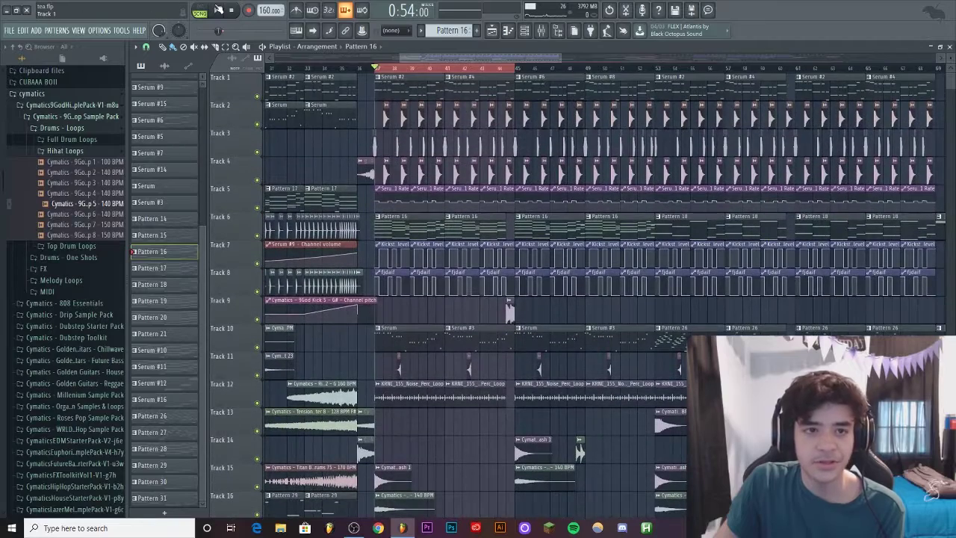
click(218, 9)
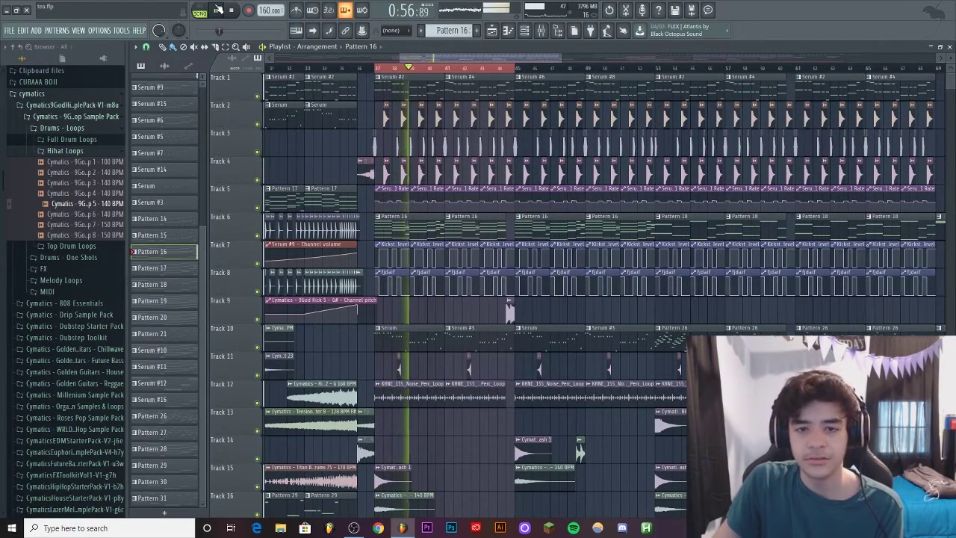
scroll(512, 256, down, 5)
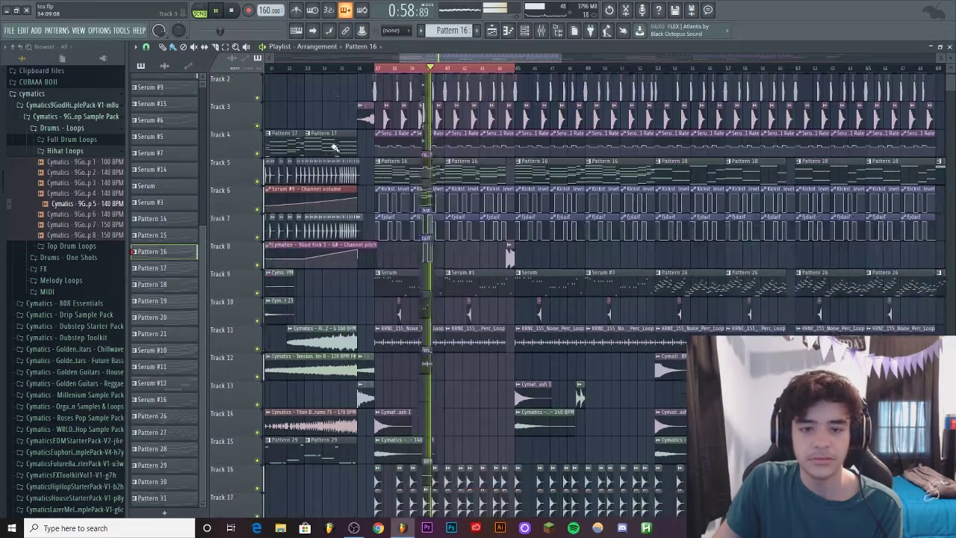
scroll(452, 305, up, 3)
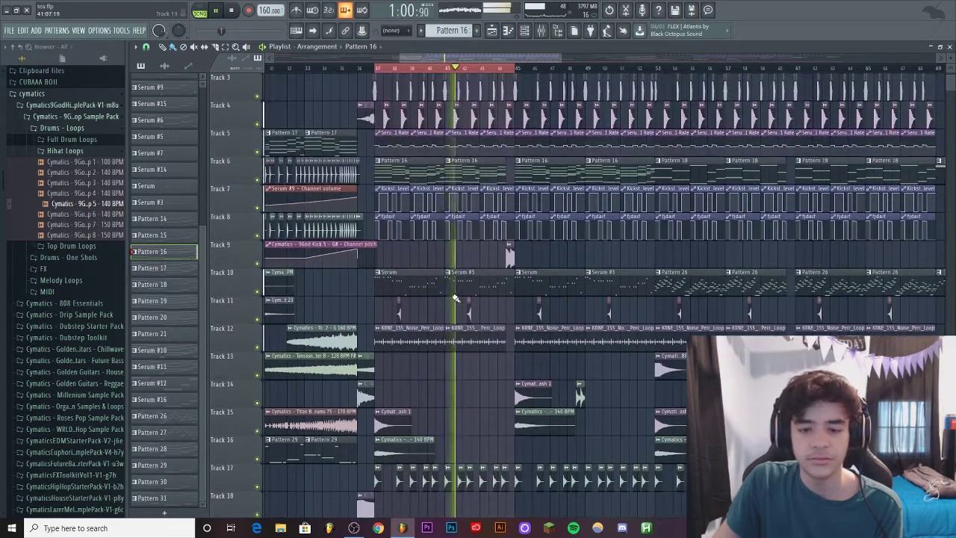
scroll(357, 305, up, 1)
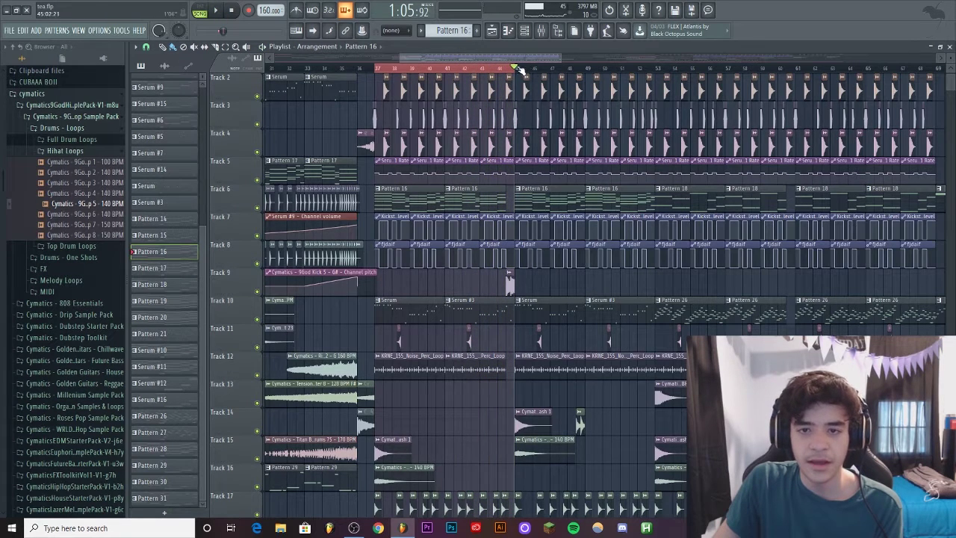
Clear the time selection and play from bar 53, first with Track 10 soloed and then with all tracks on.
drag(374, 68, 365, 69)
scroll(383, 75, down, 3)
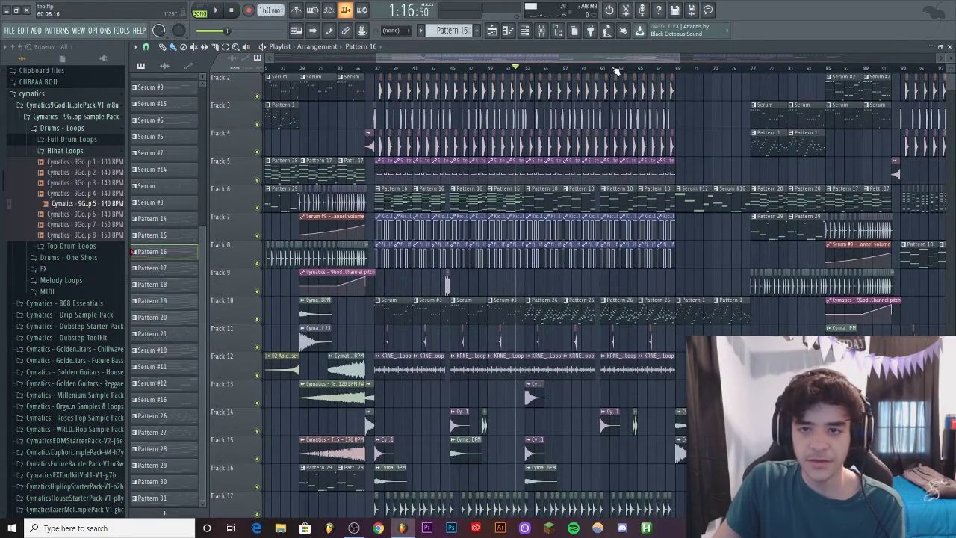
scroll(623, 72, up, 3)
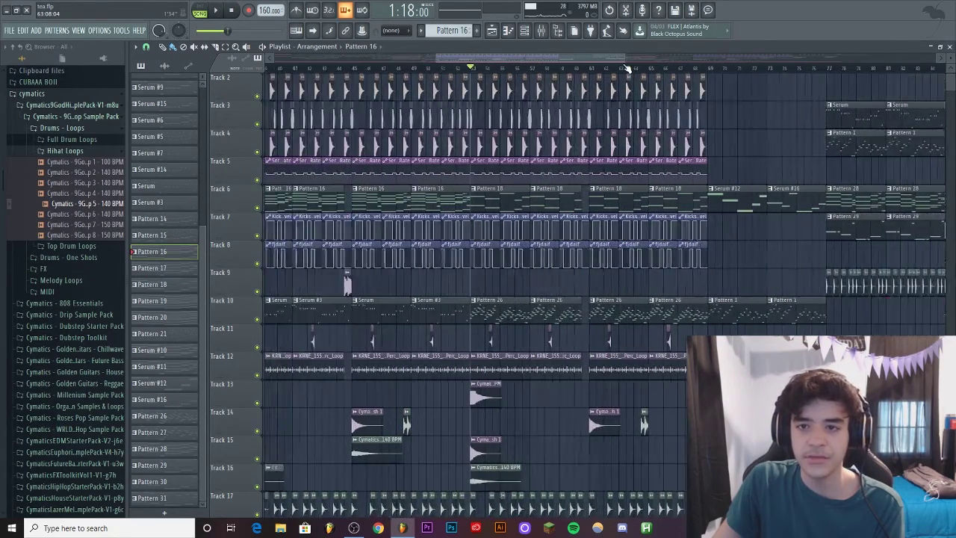
right_click(258, 319)
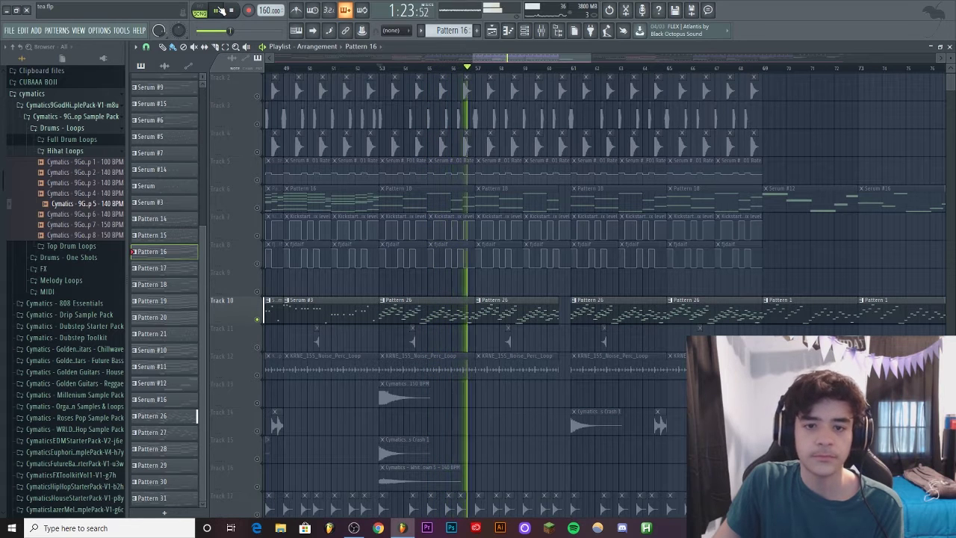
right_click(256, 210)
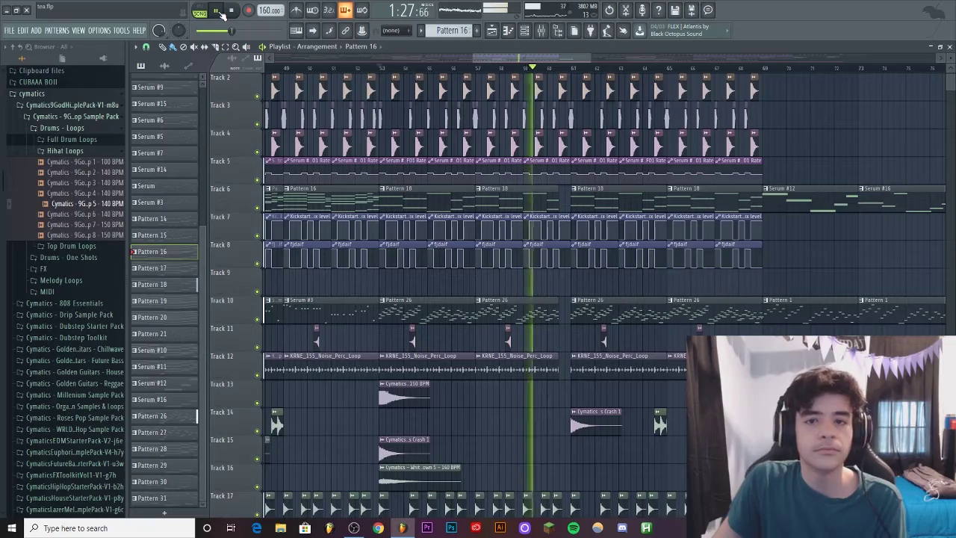
click(217, 10)
Move the playhead to bar 93 and play the start of the second drop with all tracks on.
scroll(702, 69, down, 4)
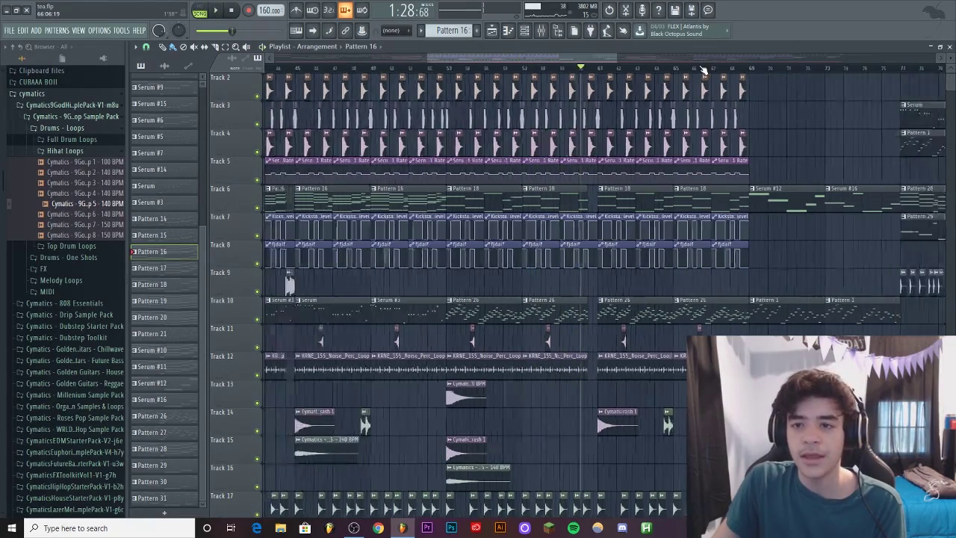
scroll(702, 69, down, 3)
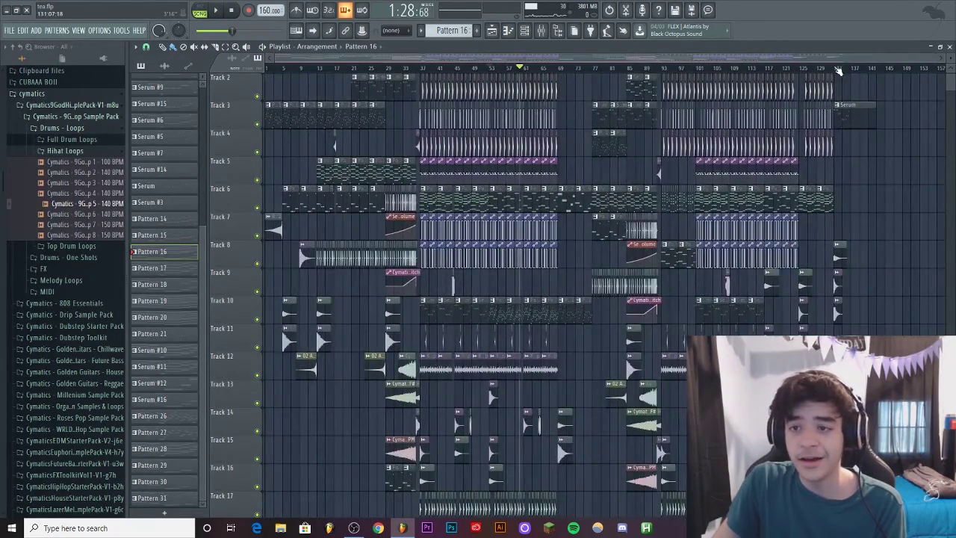
scroll(837, 69, up, 3)
click(588, 68)
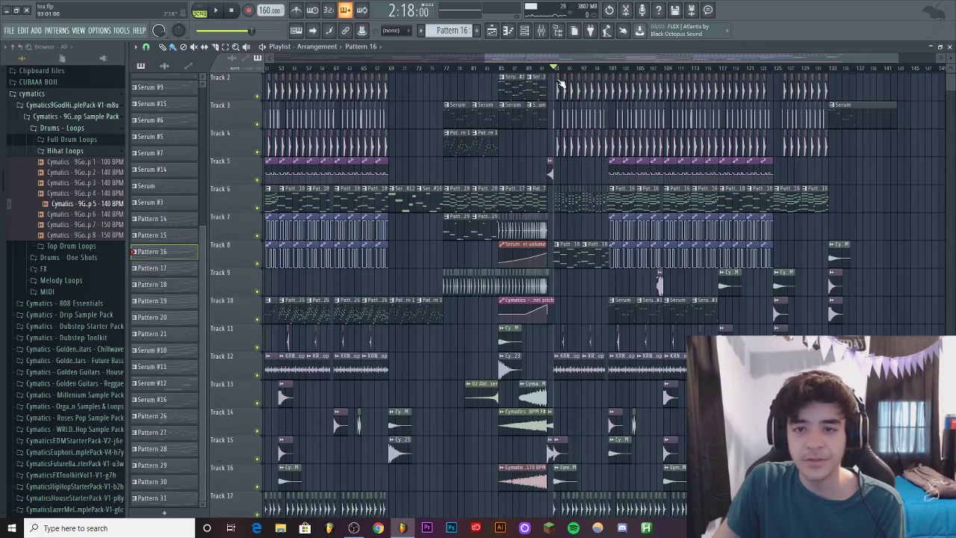
scroll(607, 63, up, 3)
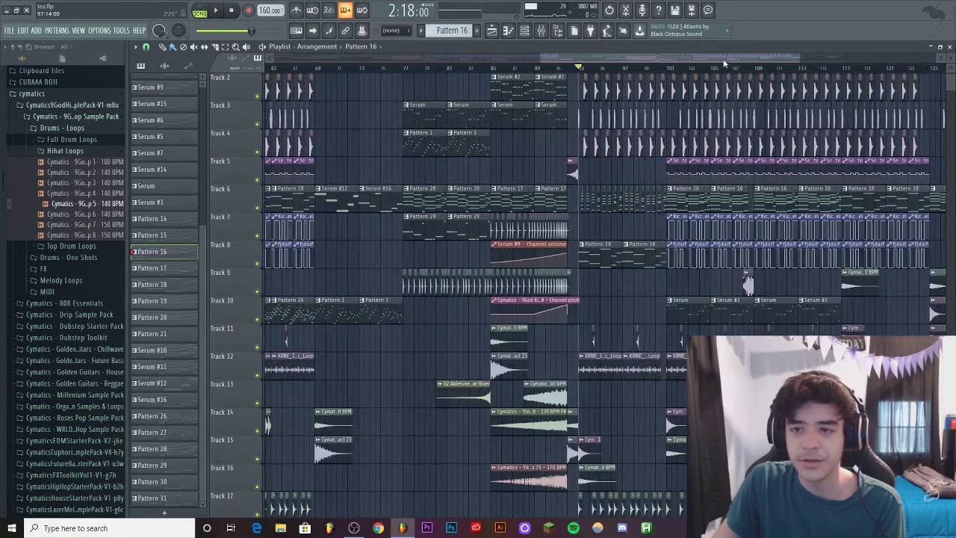
scroll(723, 62, down, 3)
scroll(720, 66, up, 3)
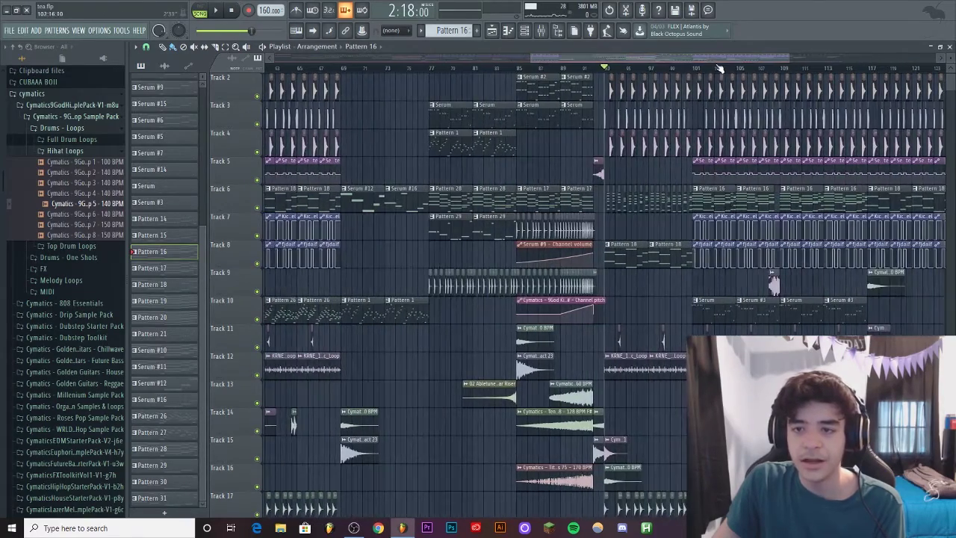
scroll(719, 68, up, 4)
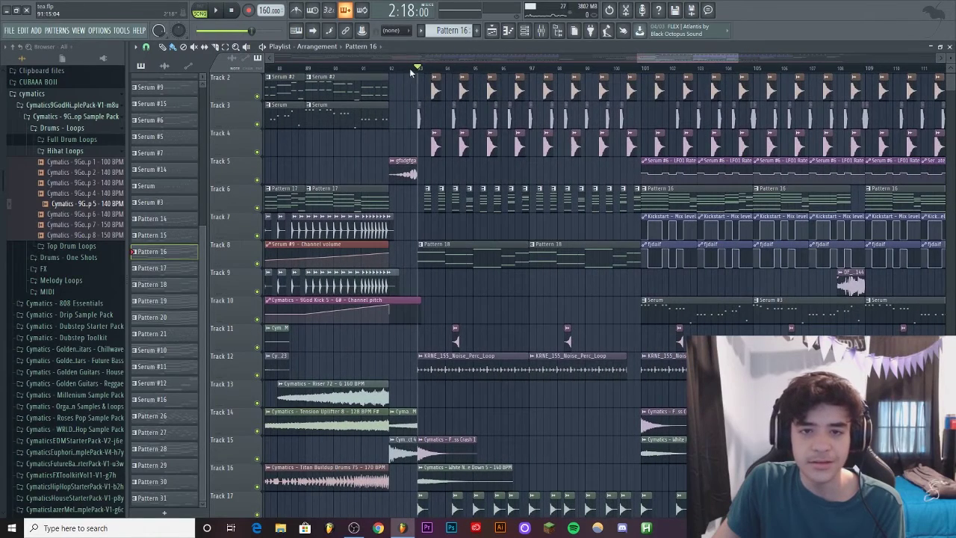
click(217, 11)
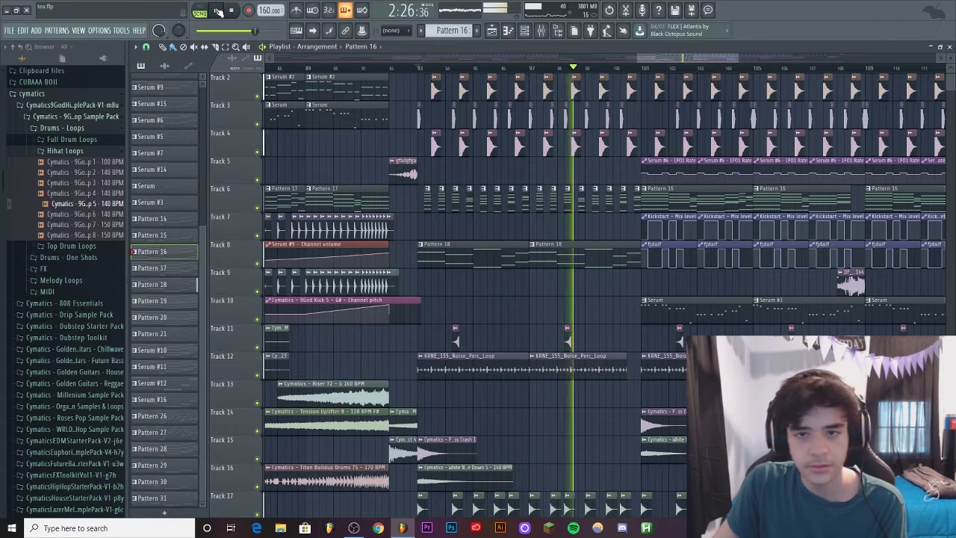
click(216, 11)
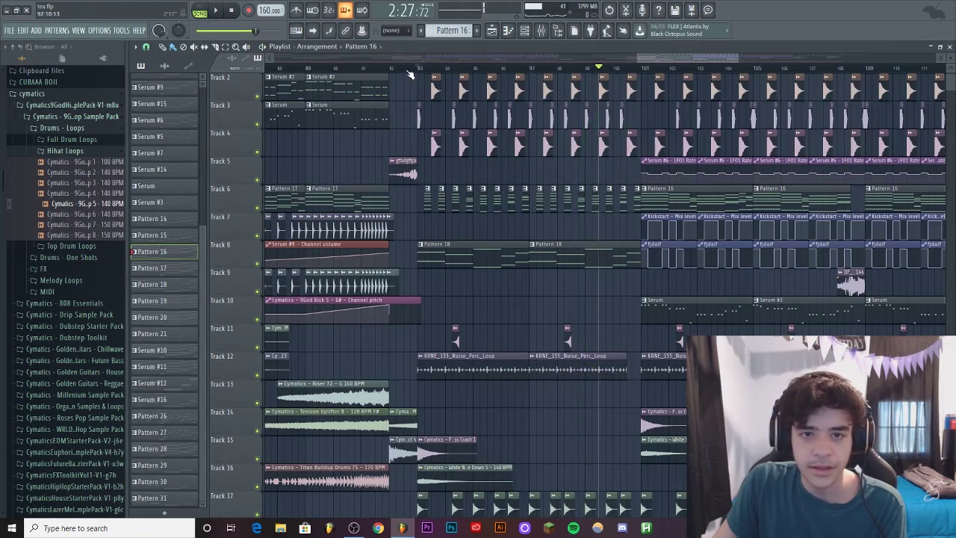
Examine the whole song arrangement and the intro section from bar 5 onward.
scroll(409, 75, down, 8)
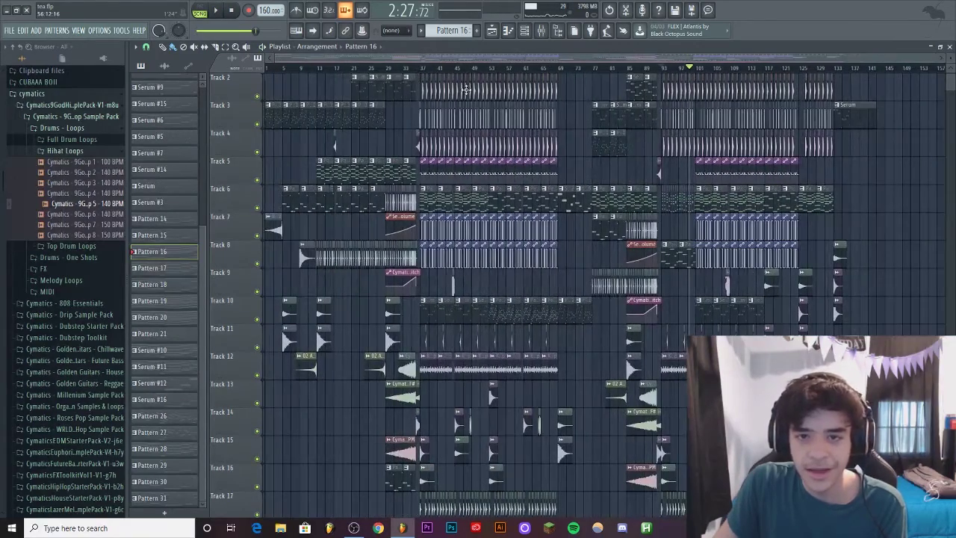
scroll(909, 217, down, 3)
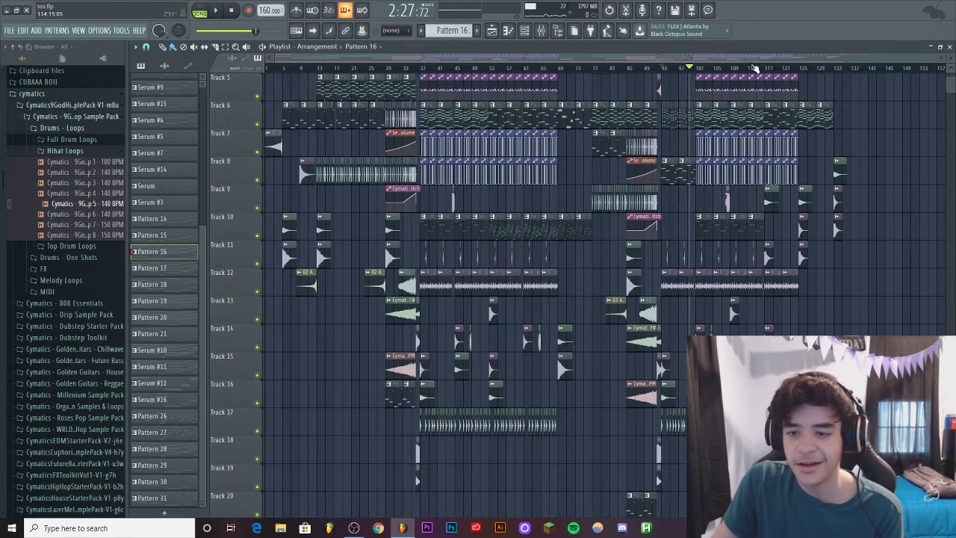
scroll(319, 83, up, 8)
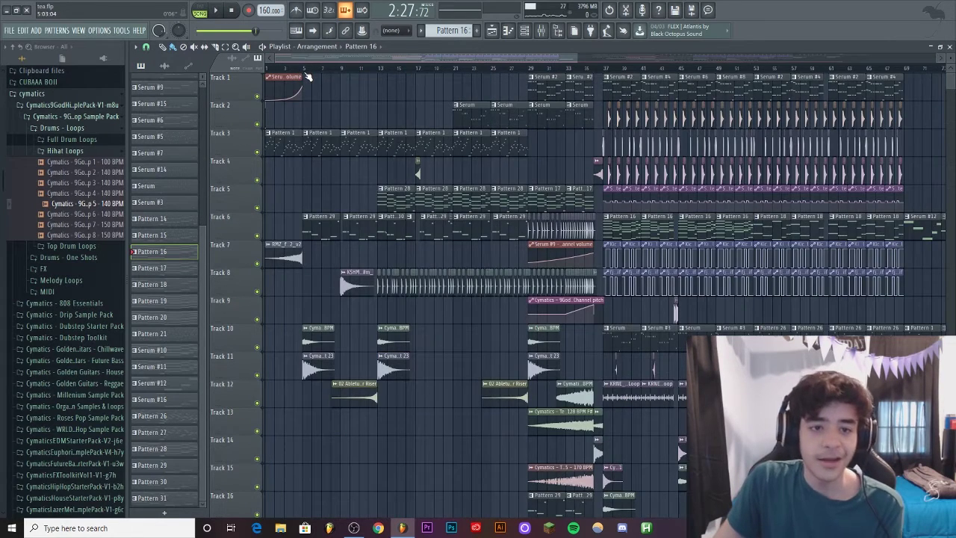
scroll(306, 74, up, 5)
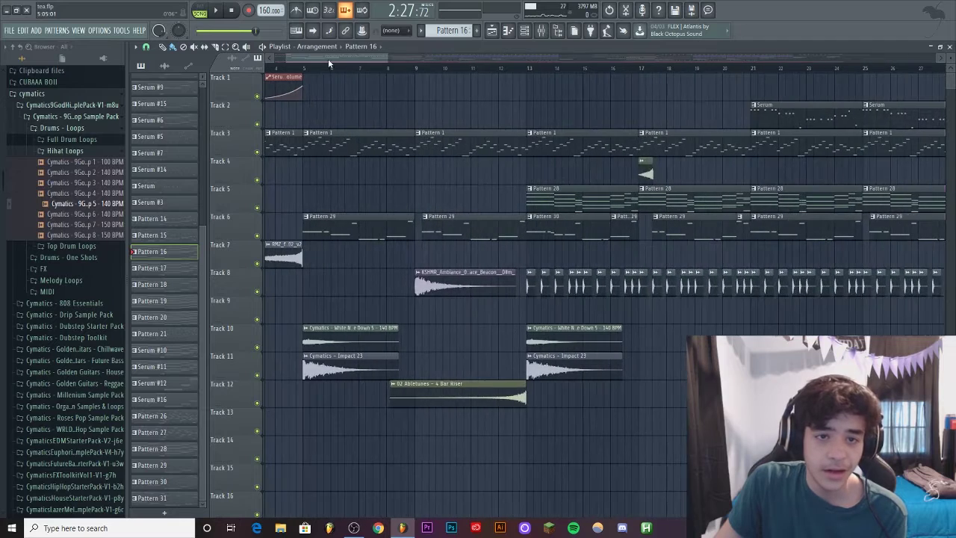
Solo Track 3 and play its melody from the start of the song.
ctrl+click(257, 152)
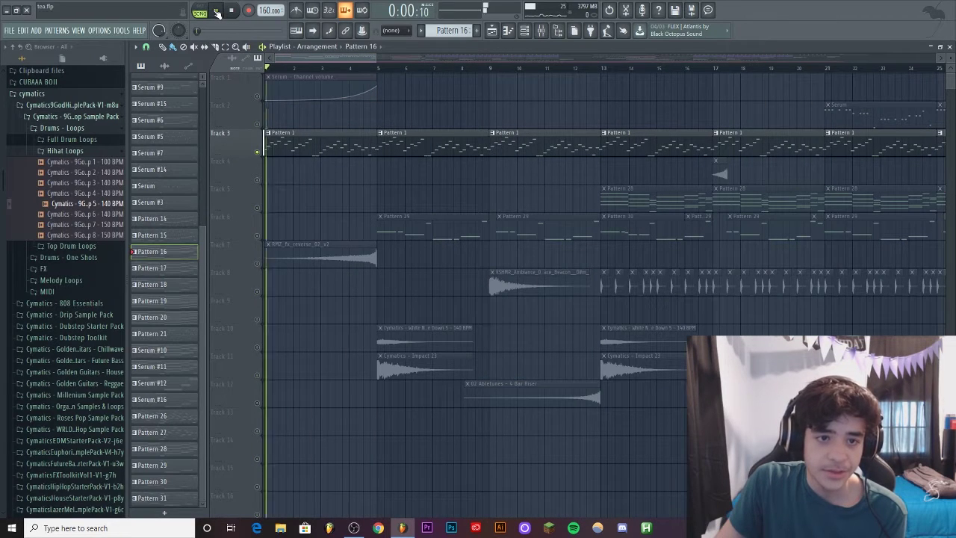
key(space)
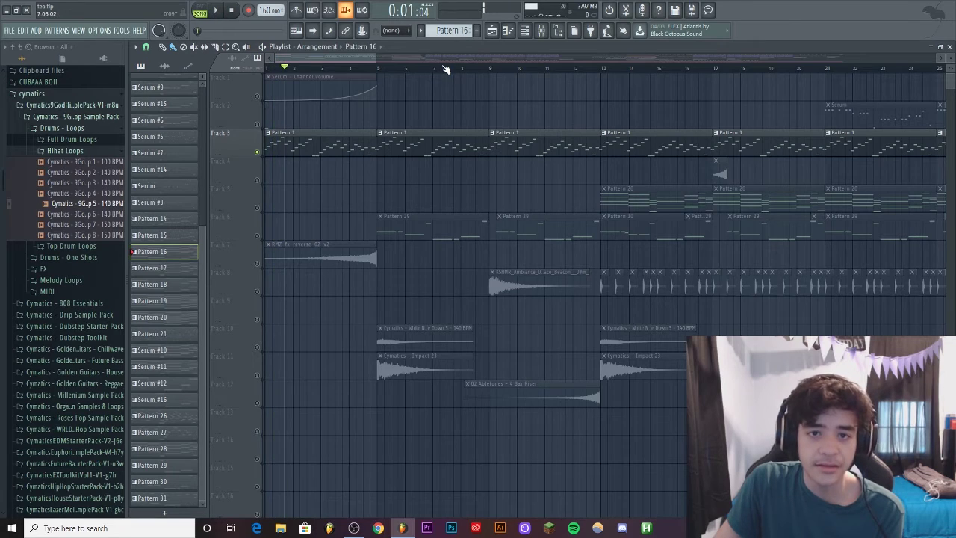
scroll(445, 69, down, 5)
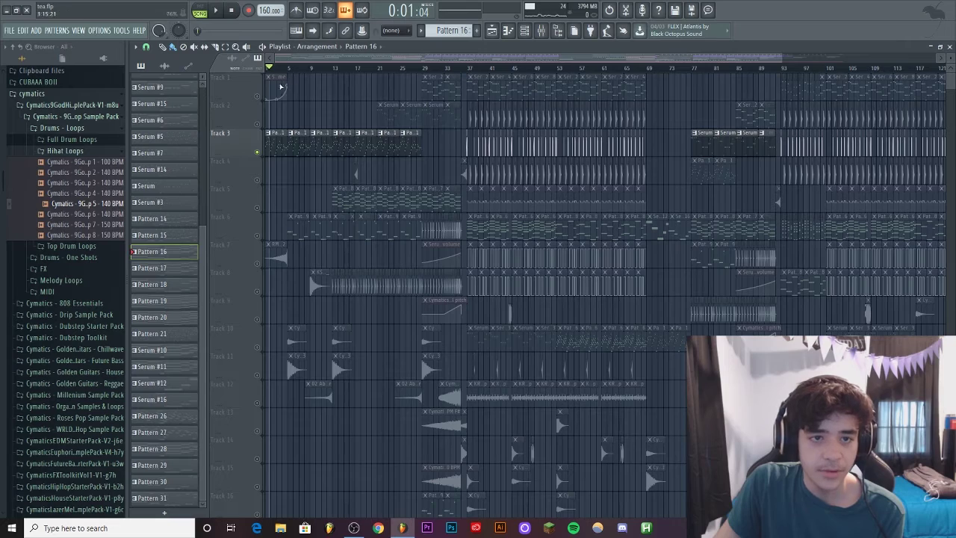
scroll(270, 70, up, 4)
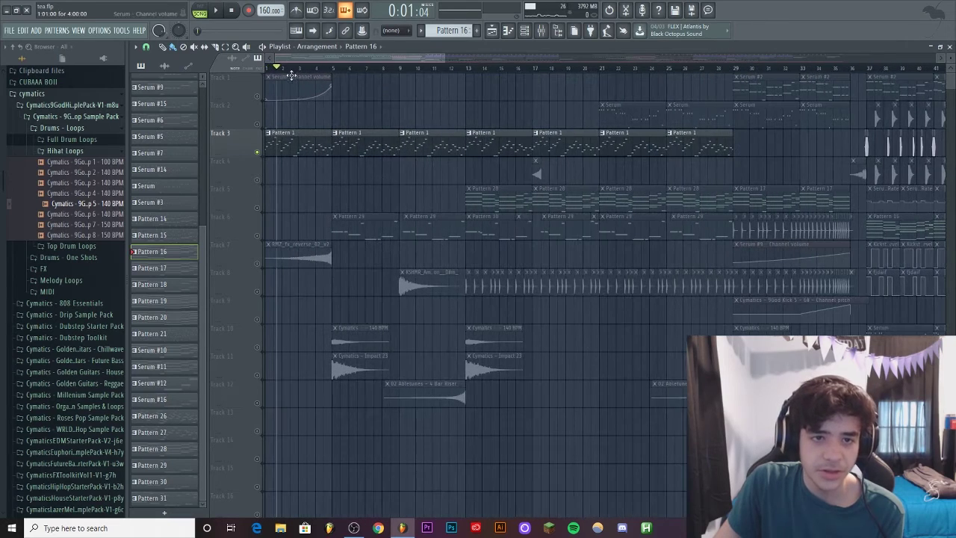
scroll(270, 68, up, 3)
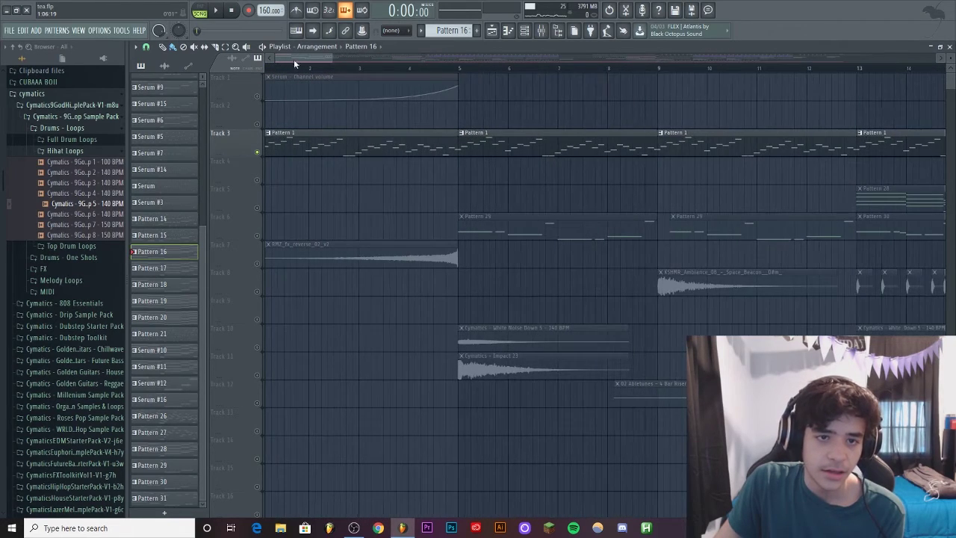
Turn on Tracks 1, 2, 6 and 7 alongside Track 3 and play the intro from bar 5.
click(256, 96)
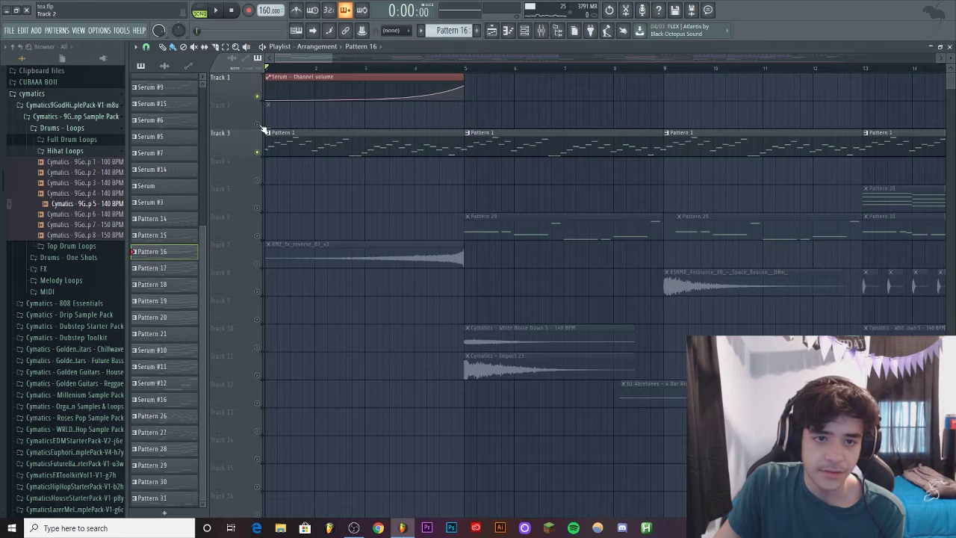
click(257, 263)
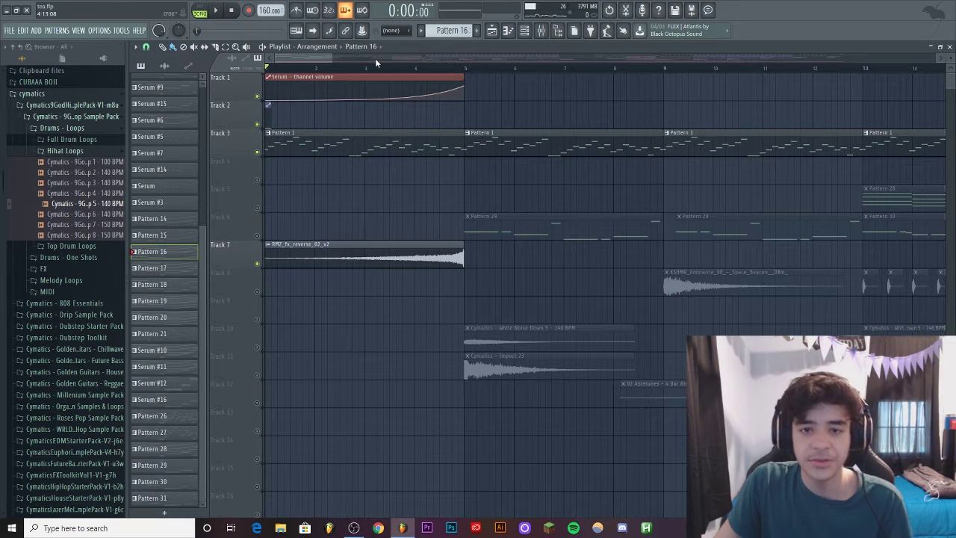
click(257, 236)
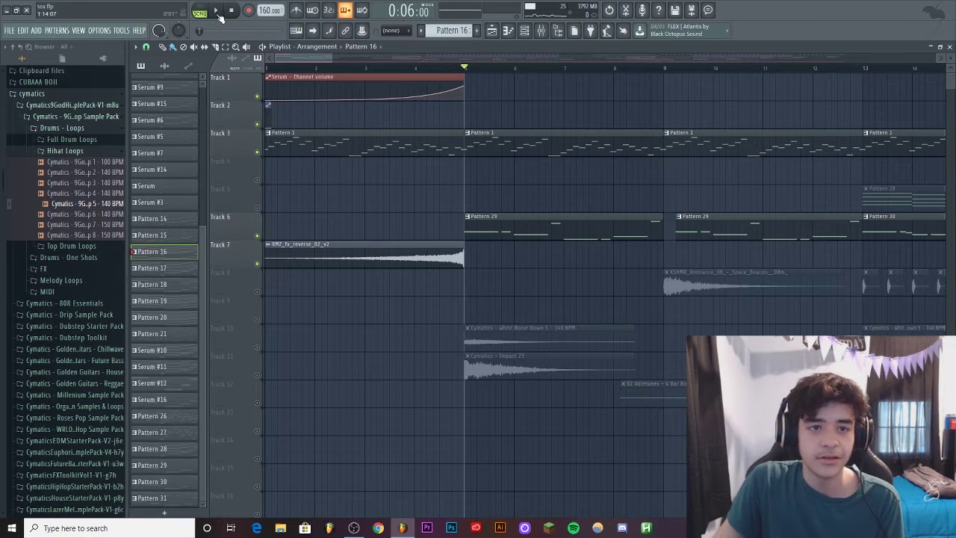
click(221, 12)
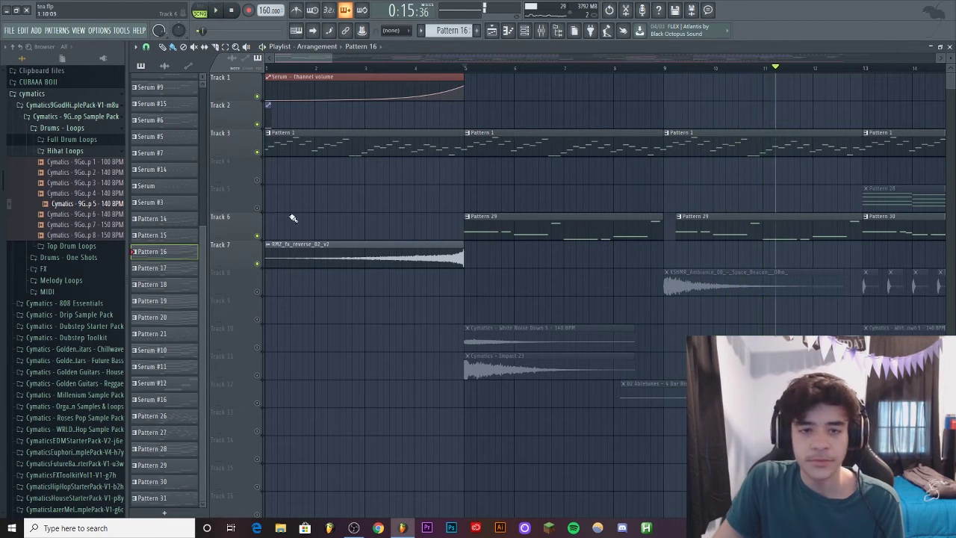
Turn all playlist tracks back on and play the intro from bar 5 until just before bar 13.
right_click(257, 152)
right_click(257, 151)
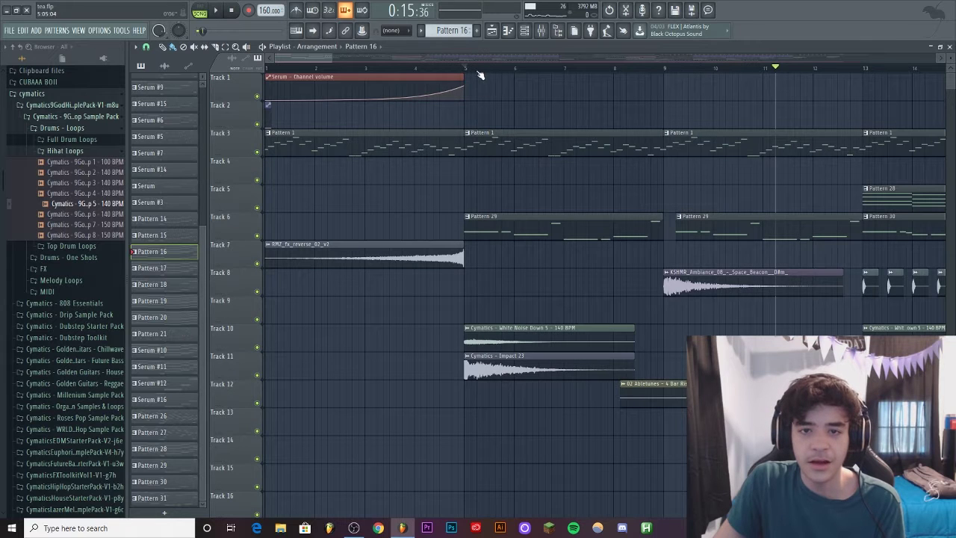
click(220, 10)
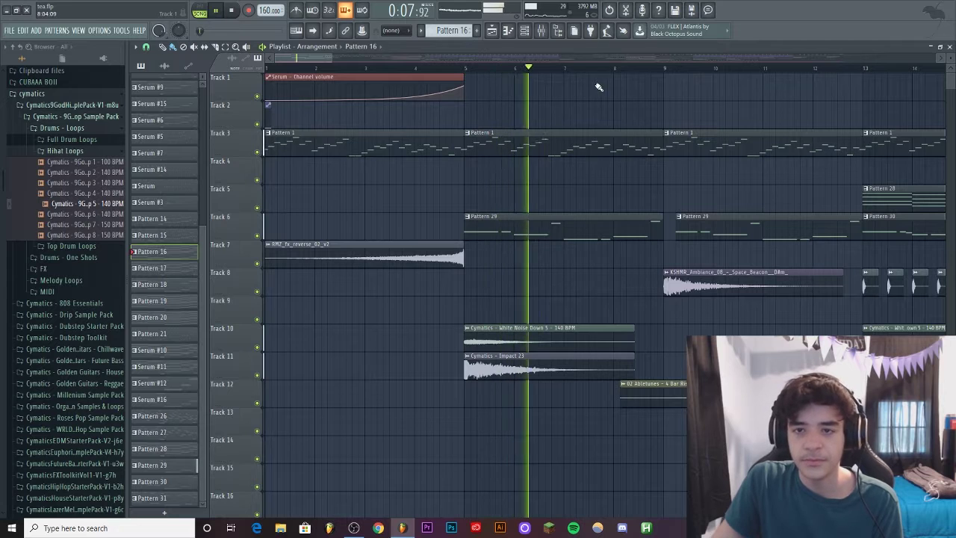
drag(322, 59, 345, 60)
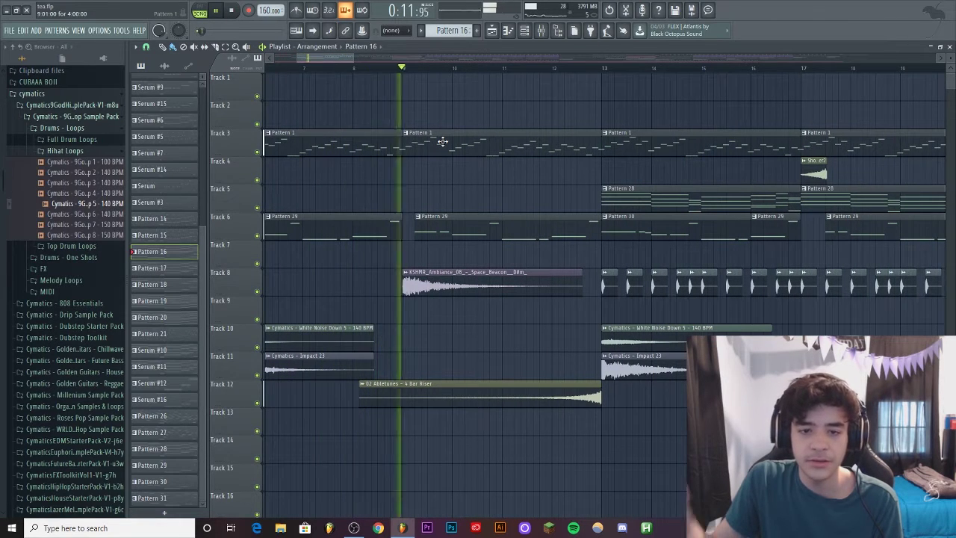
drag(341, 62, 366, 63)
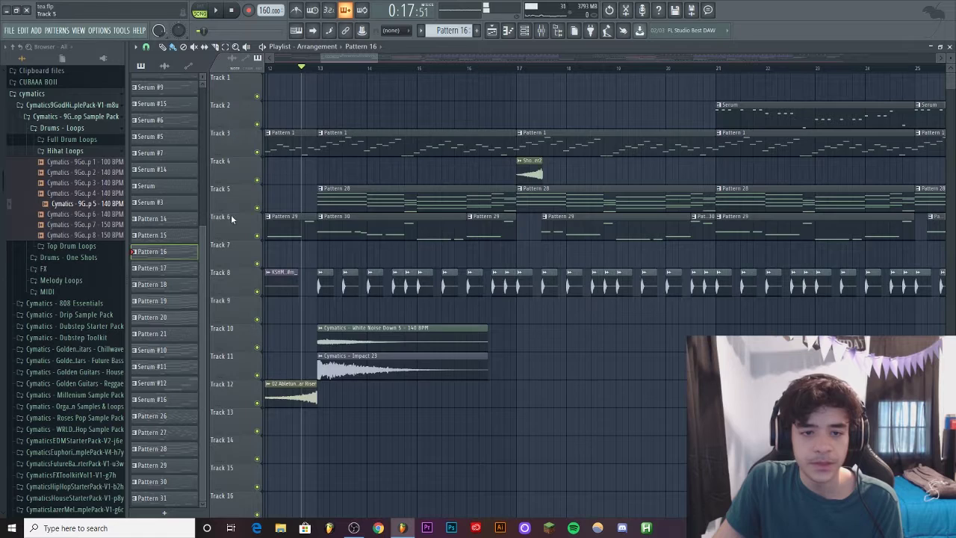
Solo Track 5 in the section from bar 13, add Track 8 to it and play the two layers.
click(217, 11)
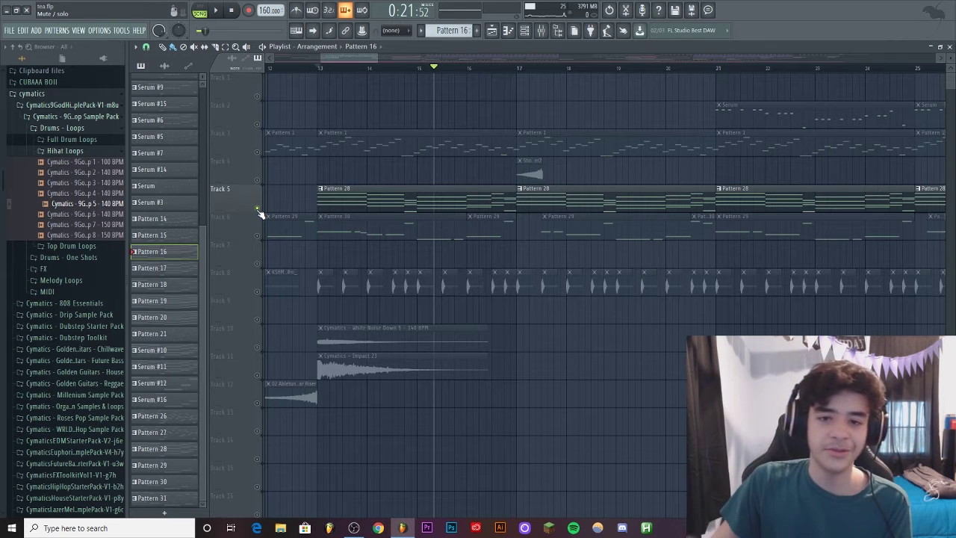
click(256, 290)
click(220, 12)
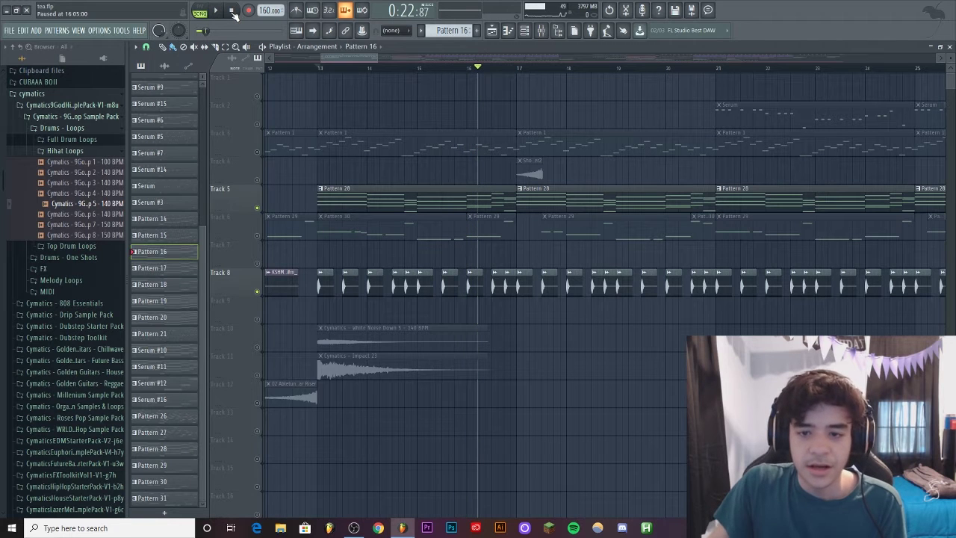
Unmute all playlist tracks and play on from bar 16 into the section at bar 21.
click(258, 180)
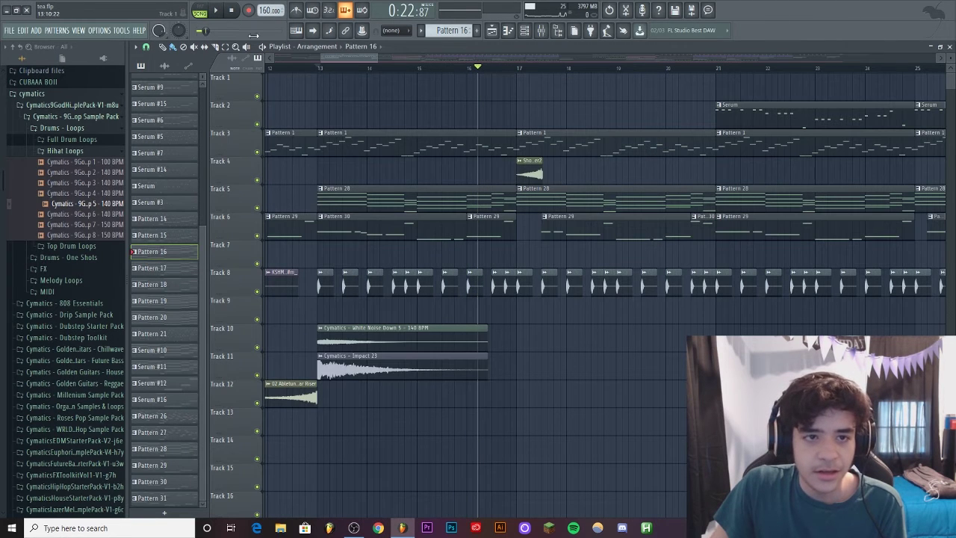
click(216, 10)
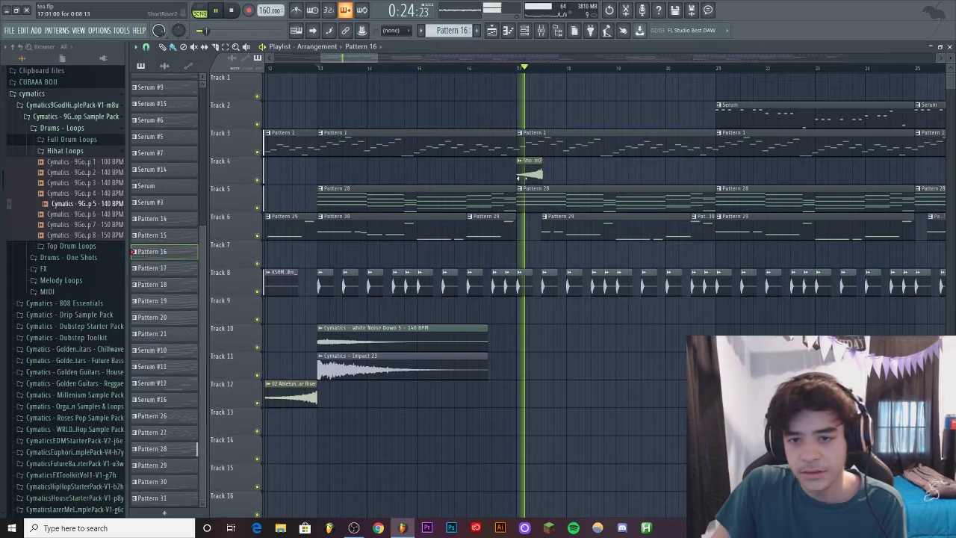
click(355, 49)
click(340, 58)
drag(340, 58, 365, 58)
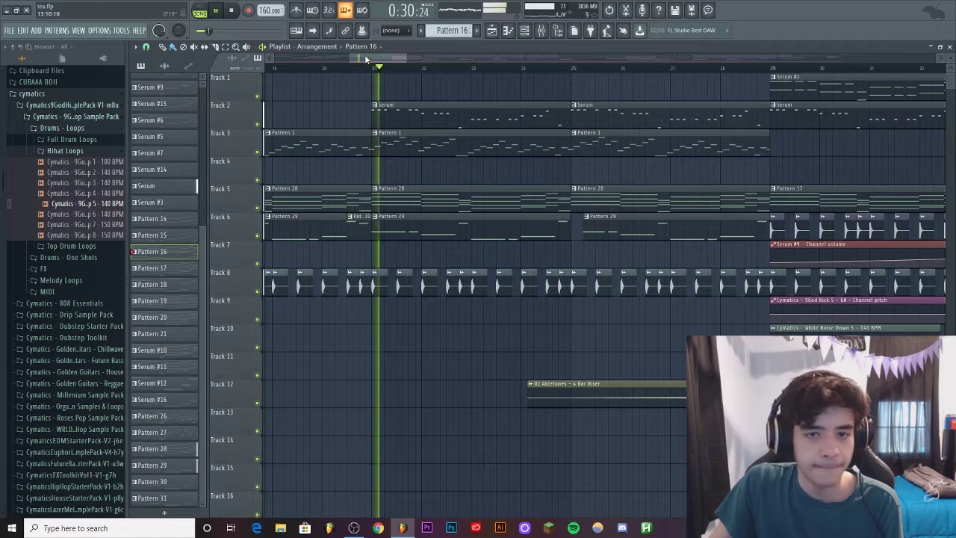
Stop playback, solo Track 2 and examine its Serum clips from bar 21 within the arrangement.
click(215, 10)
right_click(257, 124)
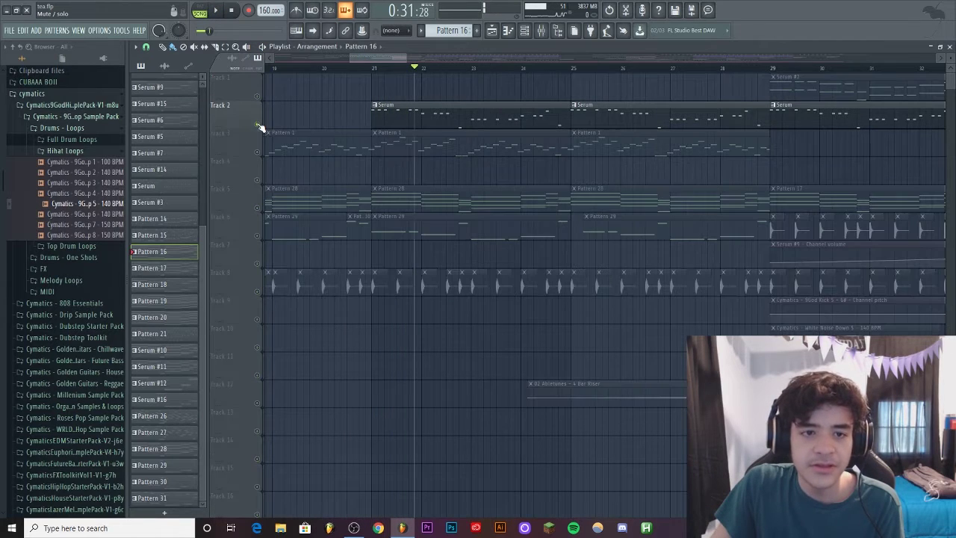
scroll(518, 80, down, 3)
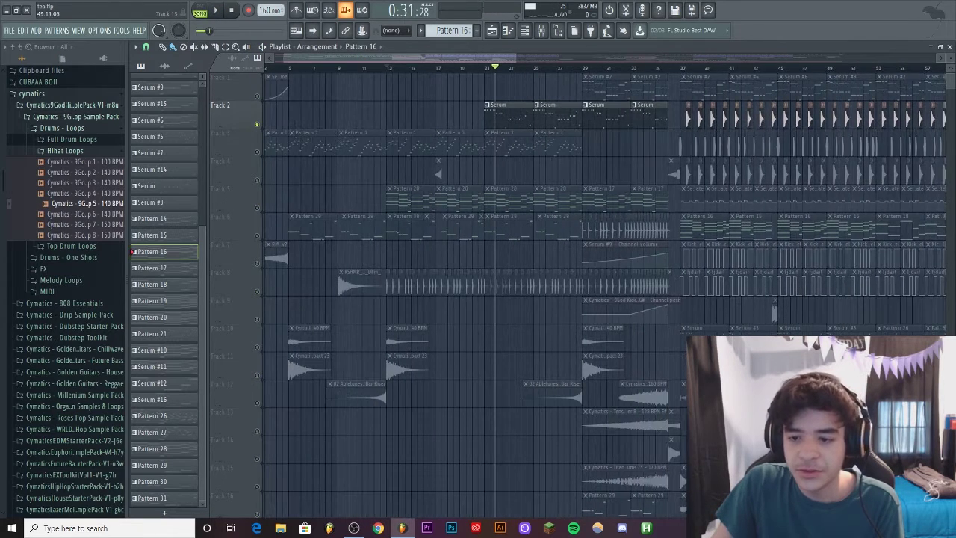
scroll(566, 59, up, 3)
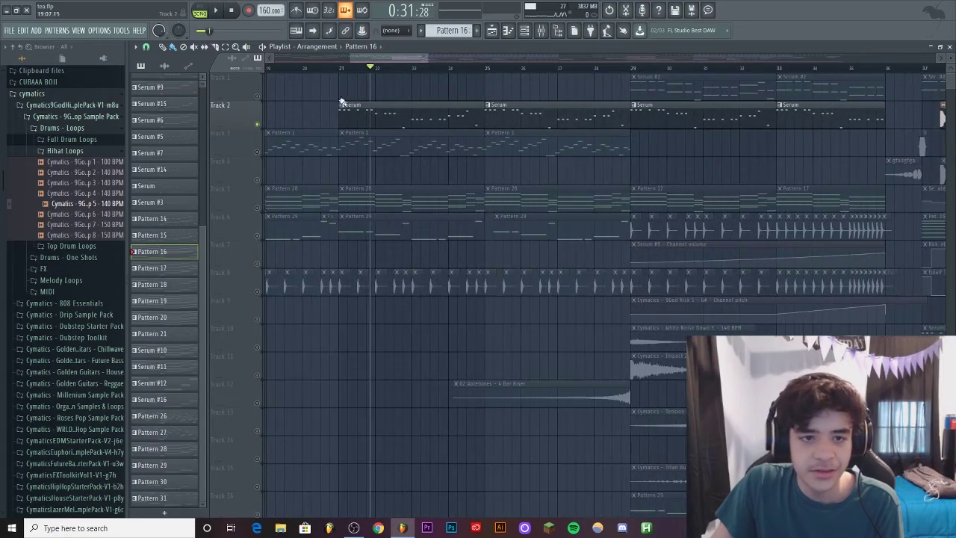
scroll(344, 75, down, 6)
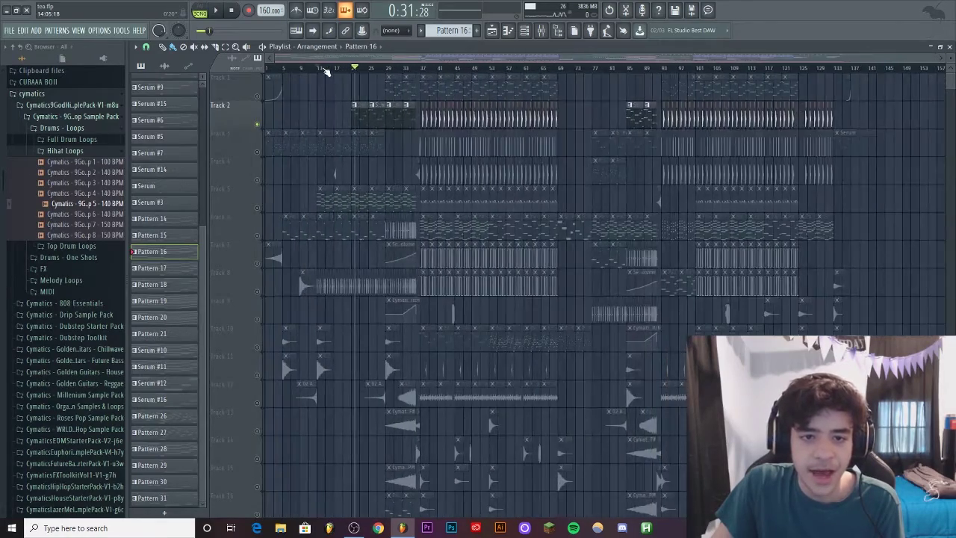
scroll(327, 71, up, 2)
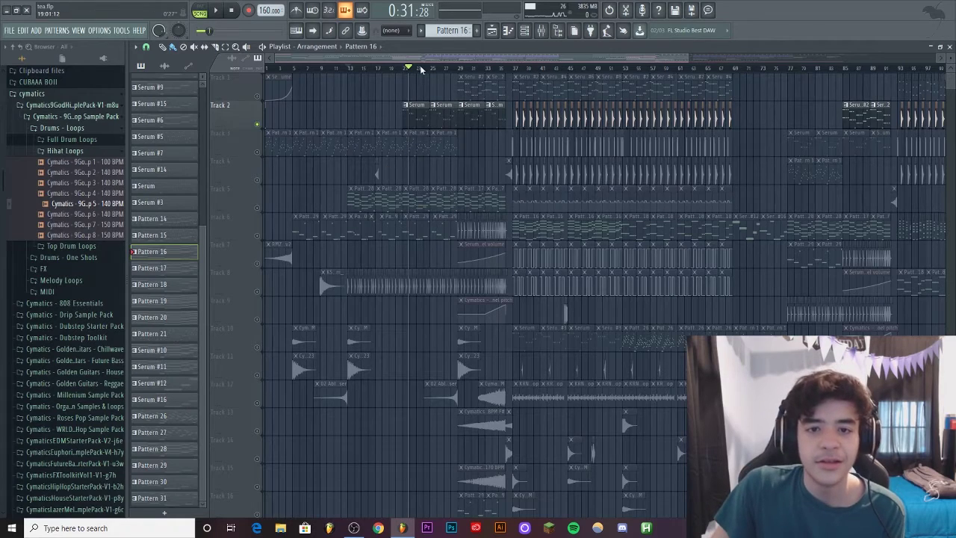
Play the section from bar 21 up to the build-up at bar 29 with all tracks on.
scroll(435, 71, up, 6)
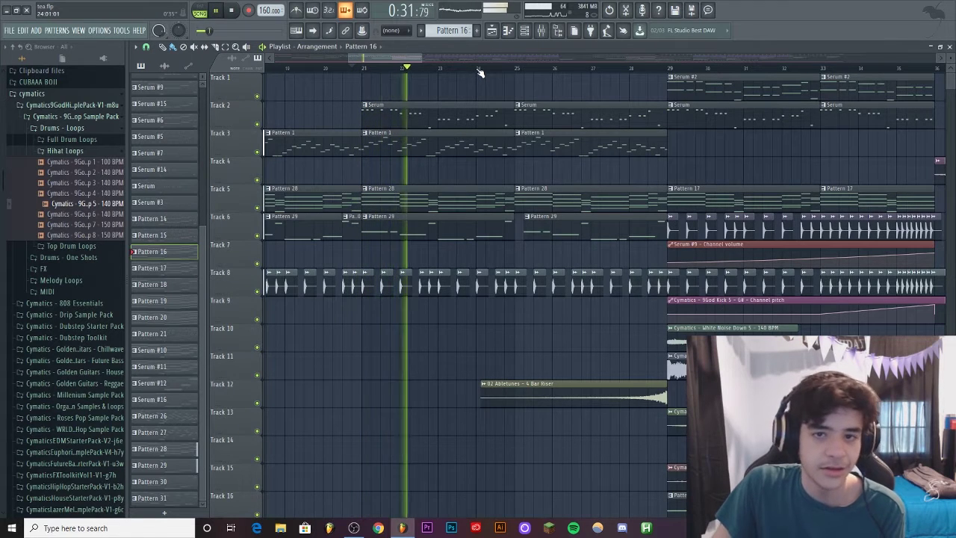
scroll(480, 72, down, 5)
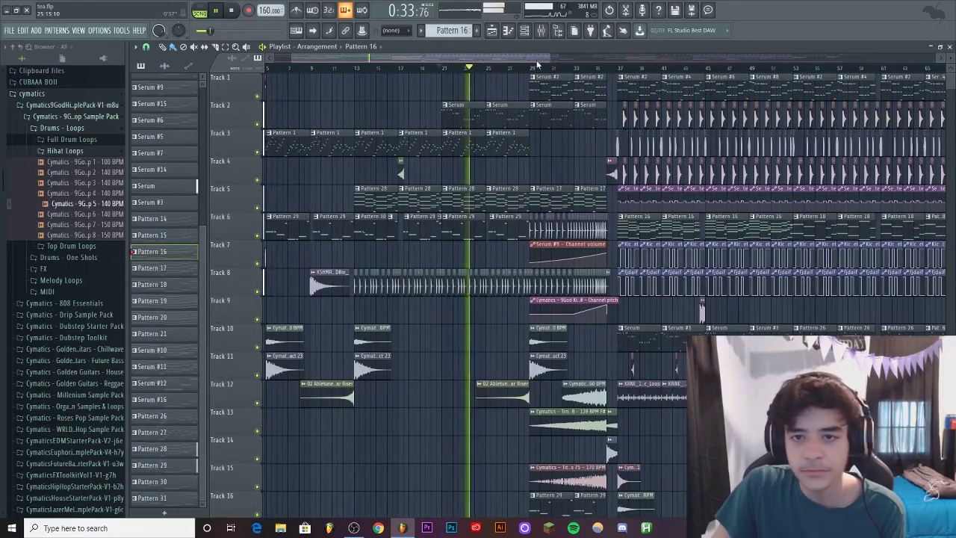
scroll(600, 71, up, 3)
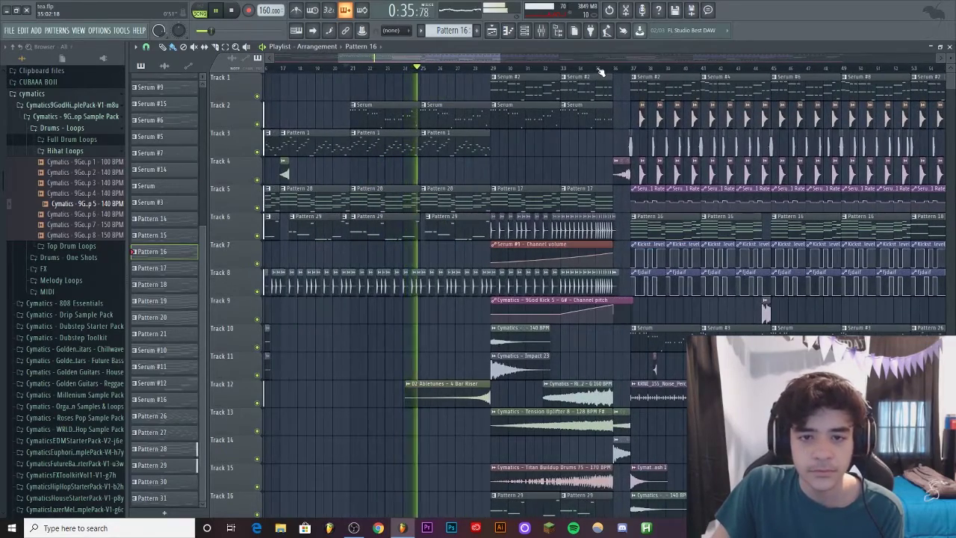
scroll(600, 70, up, 1)
drag(412, 61, 439, 61)
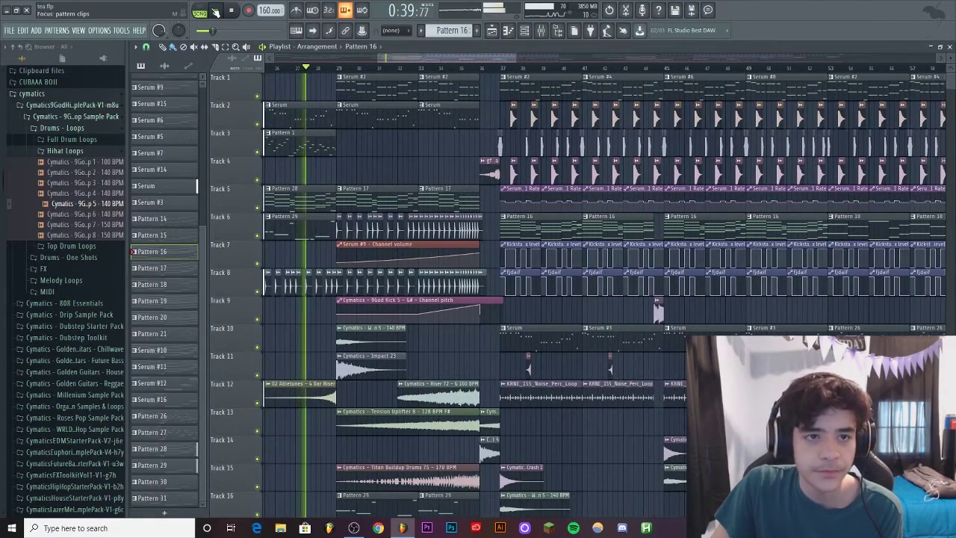
click(217, 11)
Move the playhead to bar 69 and play the breakdown, with Track 6 soloed and then with all tracks on.
scroll(429, 69, down, 5)
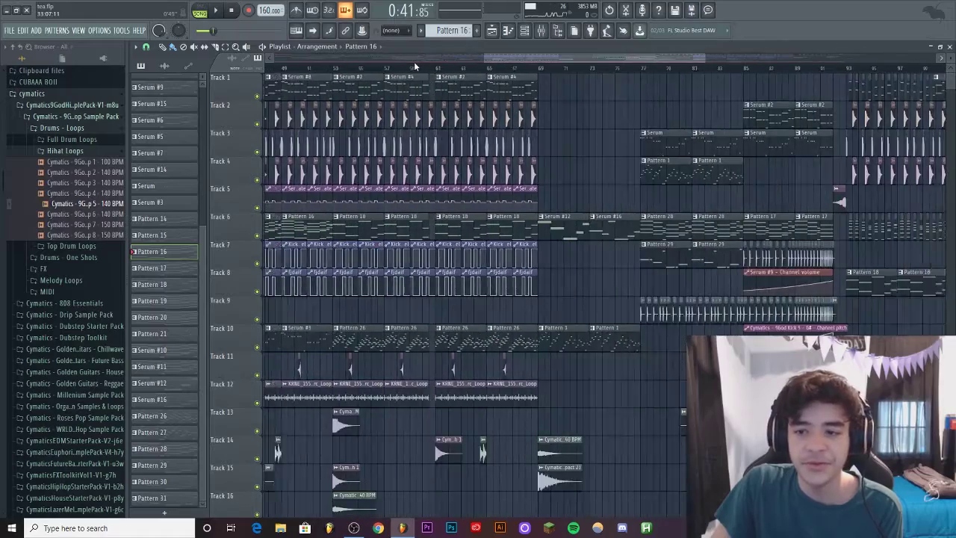
scroll(552, 71, down, 2)
scroll(630, 71, down, 3)
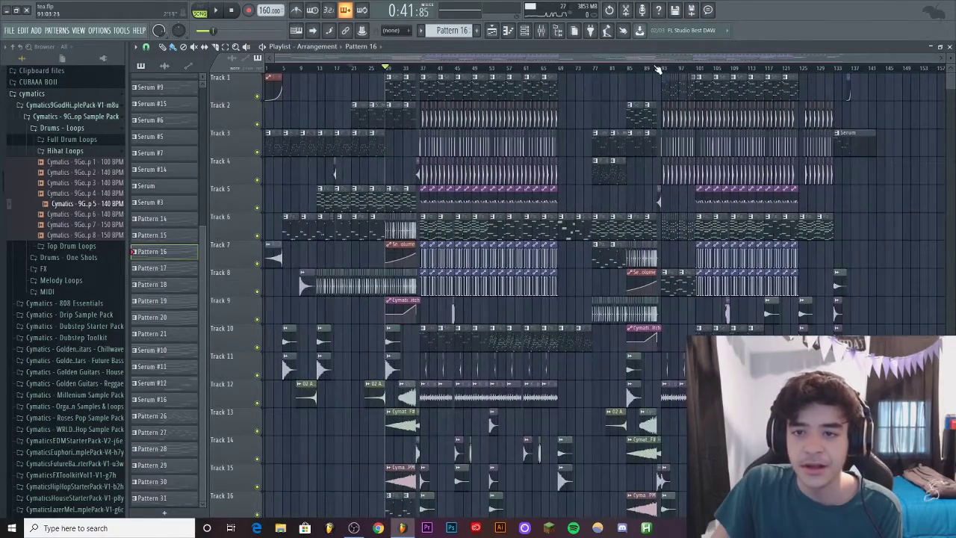
scroll(595, 68, up, 6)
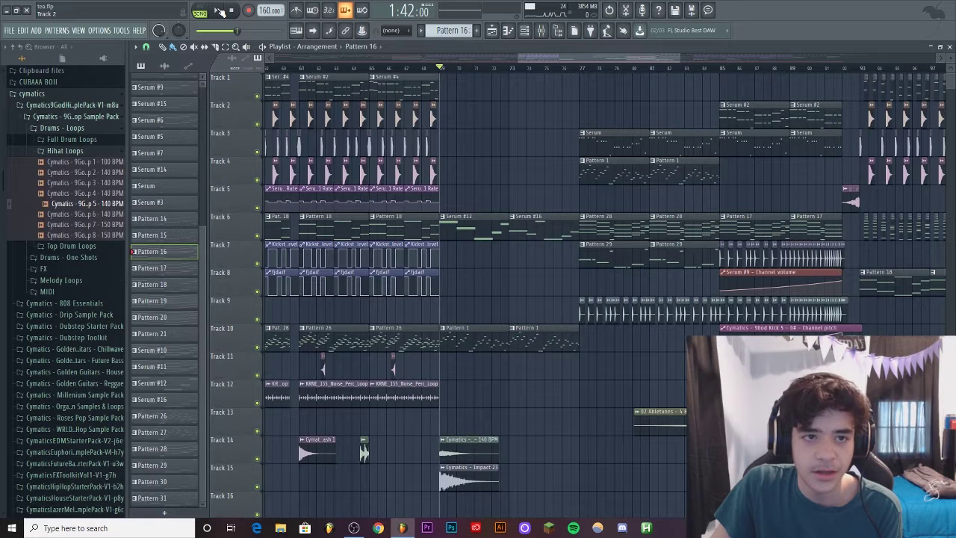
right_click(258, 236)
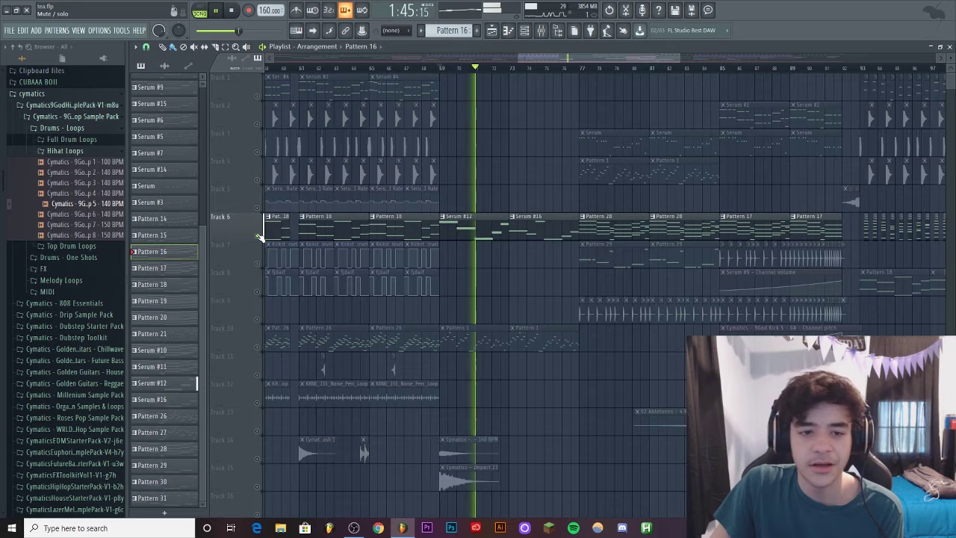
right_click(258, 235)
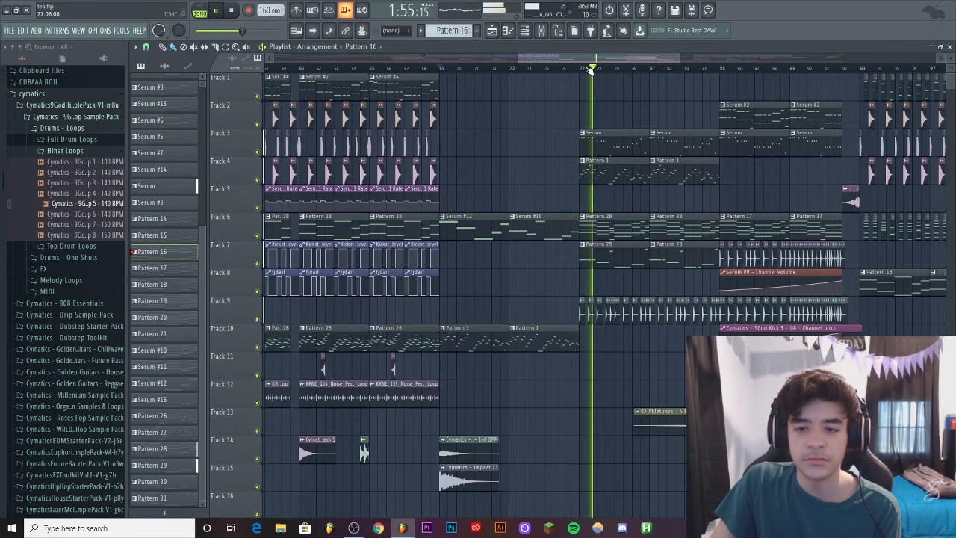
click(219, 10)
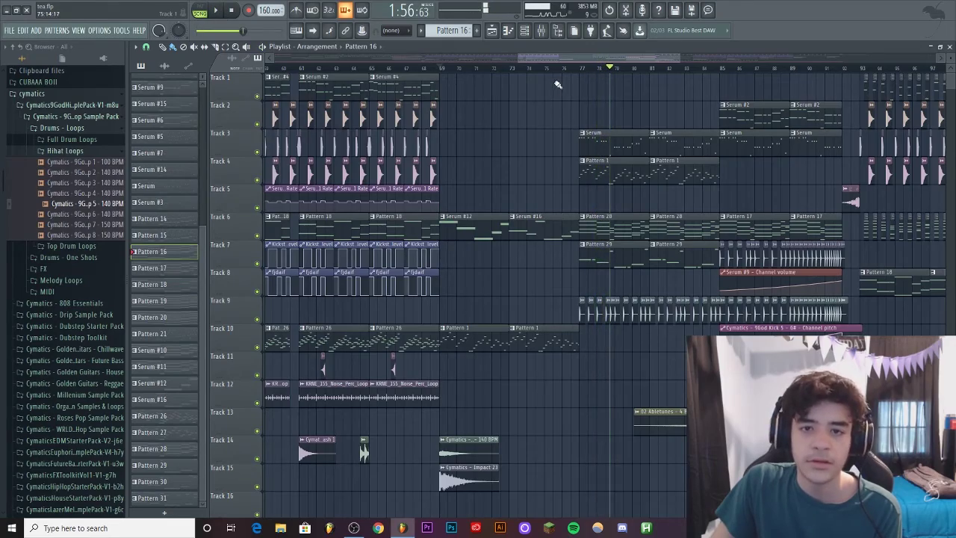
Examine the whole arrangement across all tracks and select the build-up section starting at bar 29.
scroll(560, 85, down, 3)
scroll(557, 75, down, 2)
scroll(556, 76, up, 3)
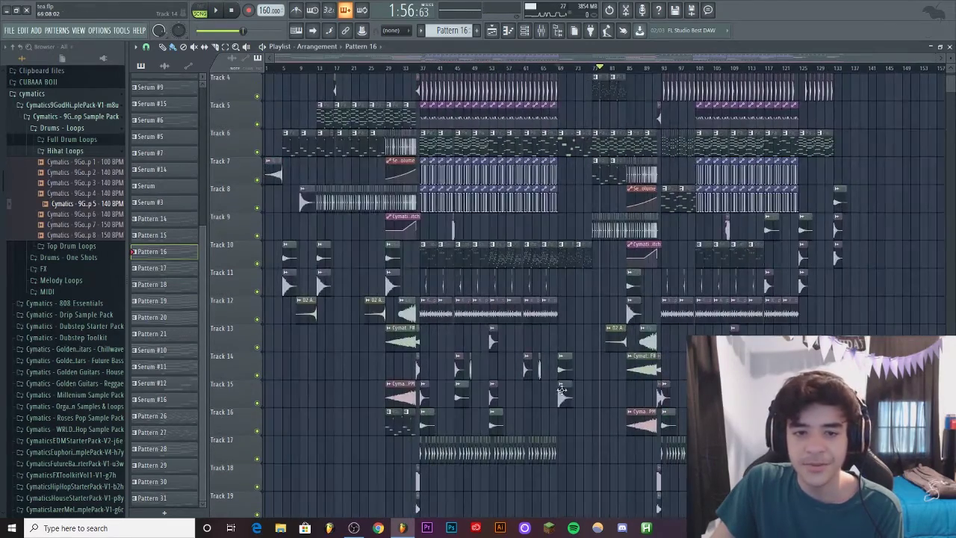
scroll(598, 416, up, 2)
scroll(594, 413, down, 5)
scroll(593, 414, up, 5)
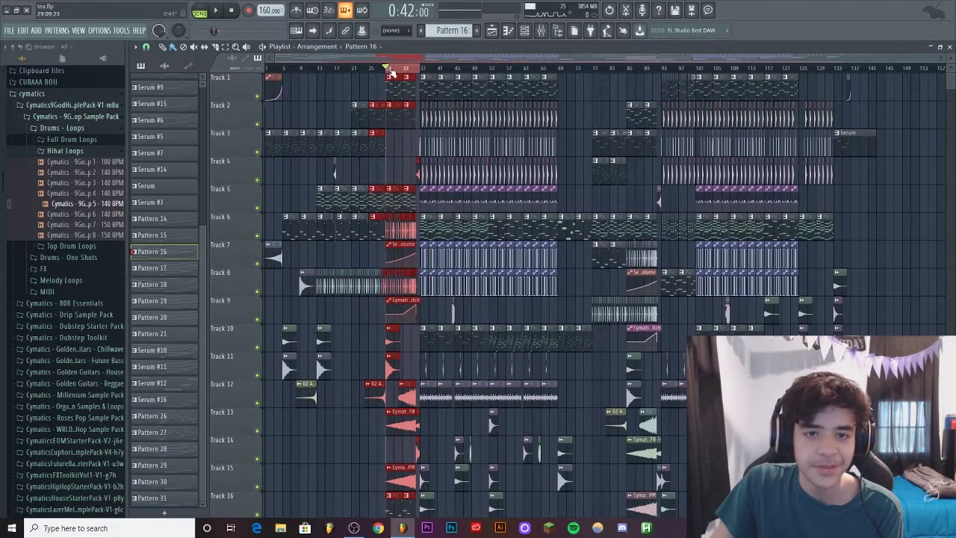
Solo Track 1 and play its Serum #2 part in the build-up from bar 29.
scroll(389, 73, up, 8)
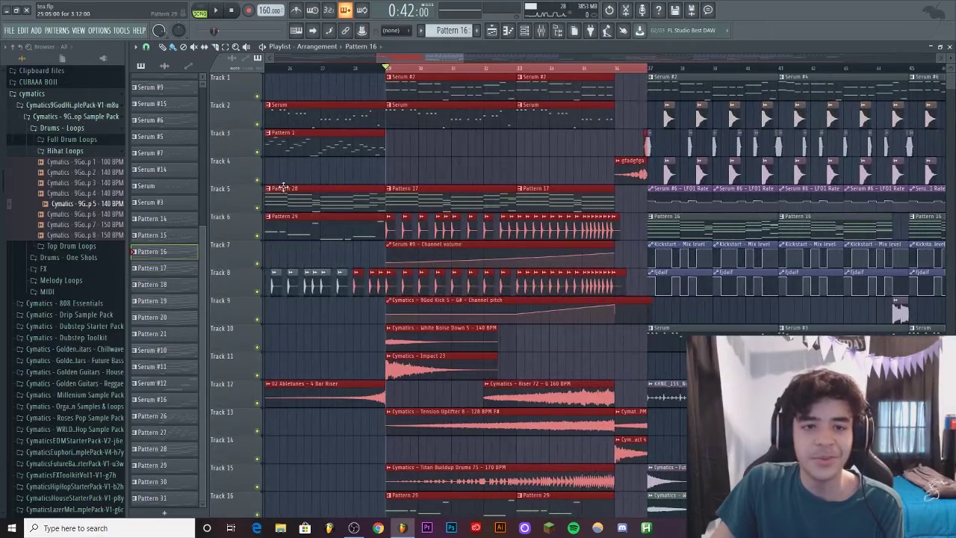
right_click(258, 97)
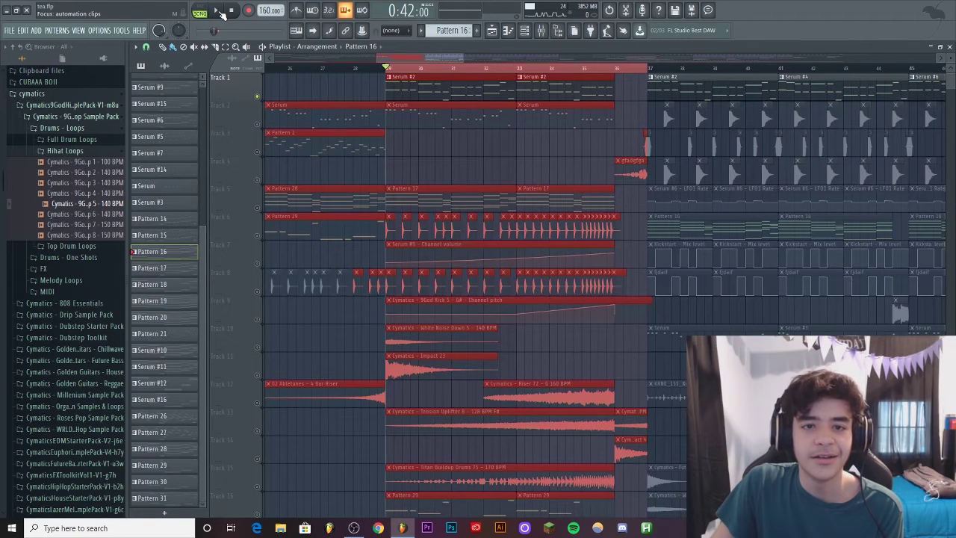
click(216, 11)
scroll(317, 326, down, 4)
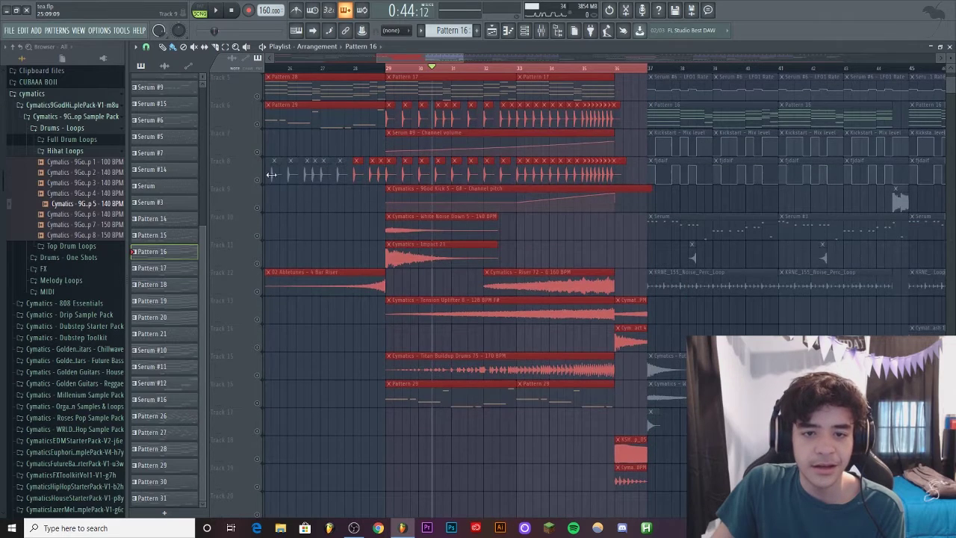
scroll(299, 238, up, 4)
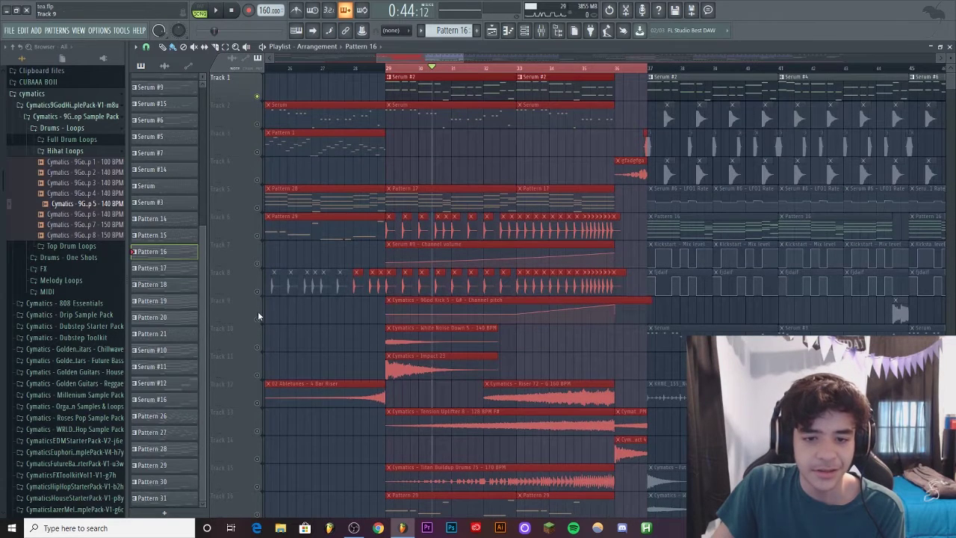
Enable Track 7's Serum #9 channel volume automation alongside Track 1, play on through the build-up and stop near bar 36.
click(257, 263)
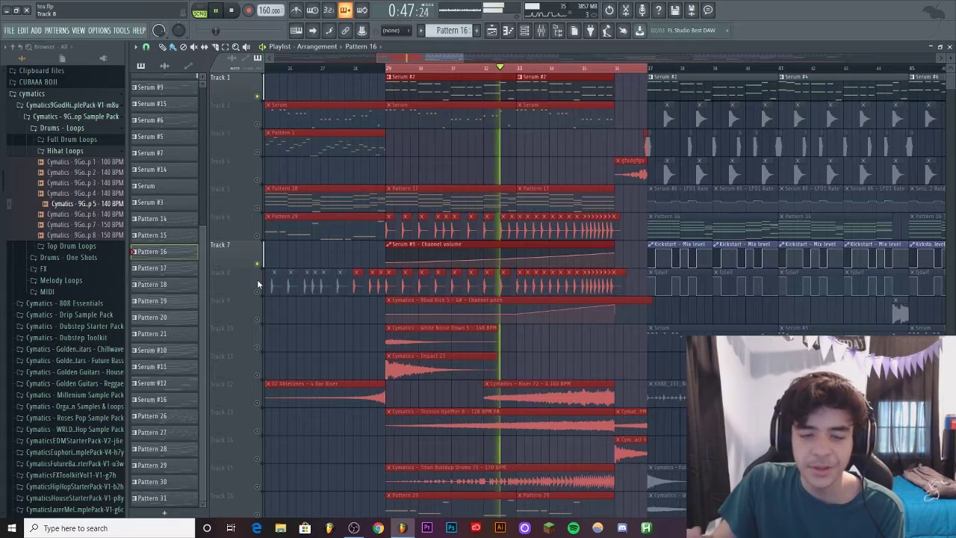
scroll(276, 371, down, 5)
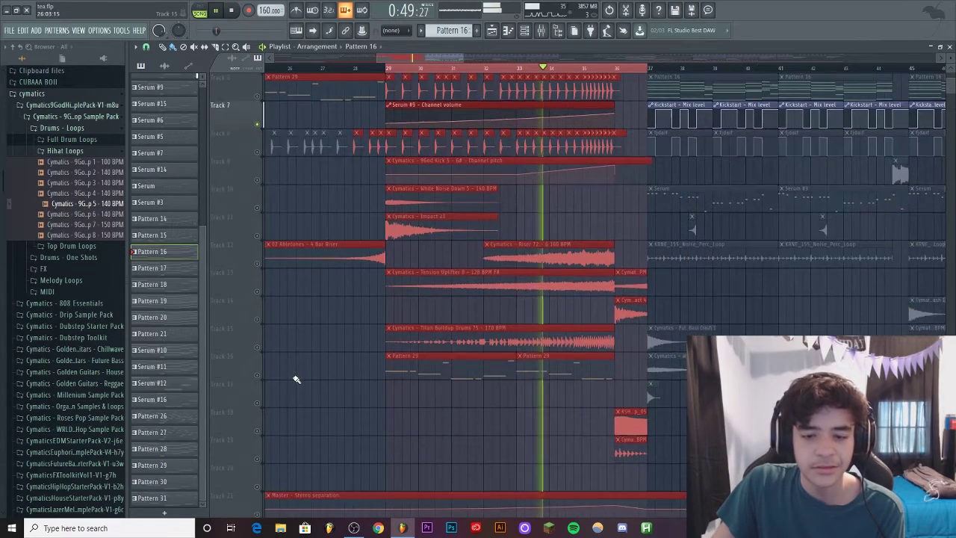
scroll(295, 379, up, 5)
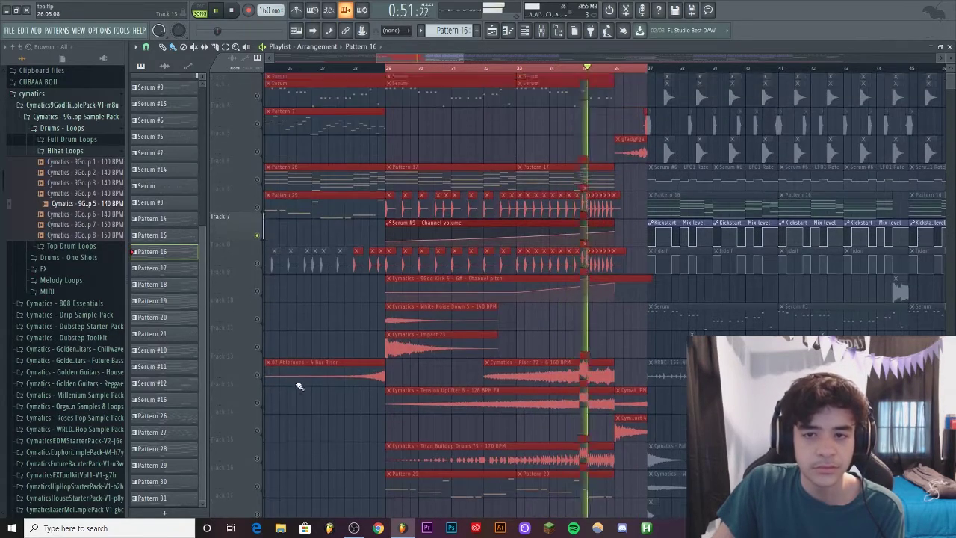
click(217, 8)
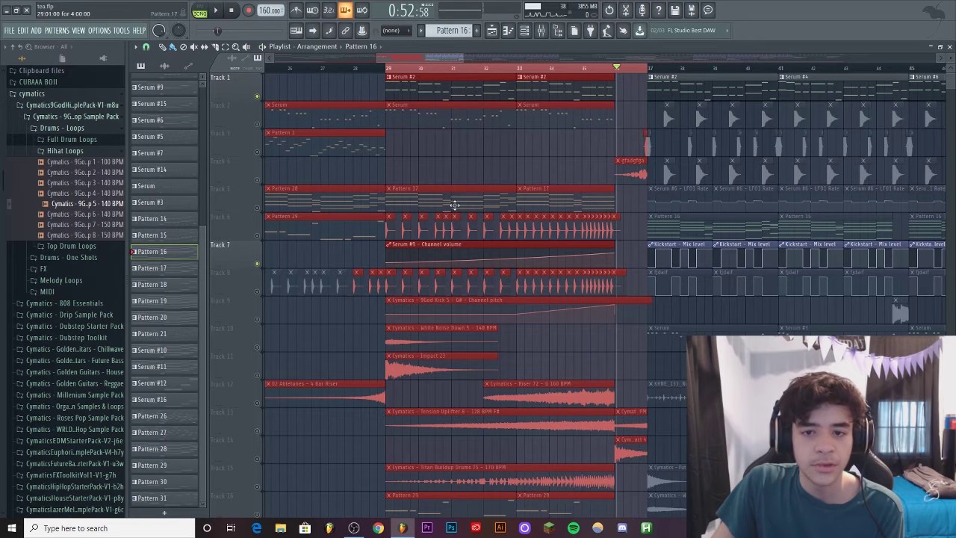
Enable Tracks 6 and 8, examine their snare and clap clips at bar 29, and play the build-up from there.
click(257, 236)
click(257, 291)
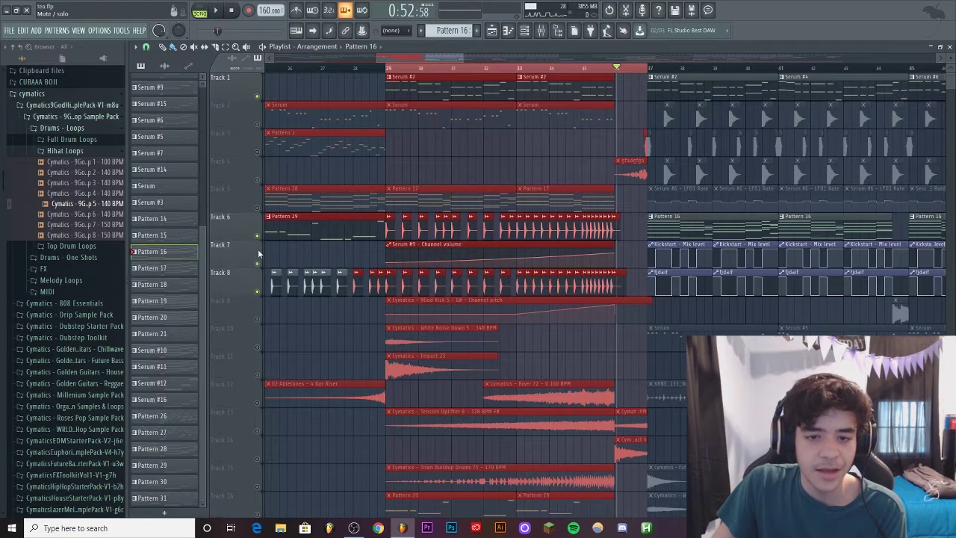
click(389, 68)
scroll(389, 67, up, 5)
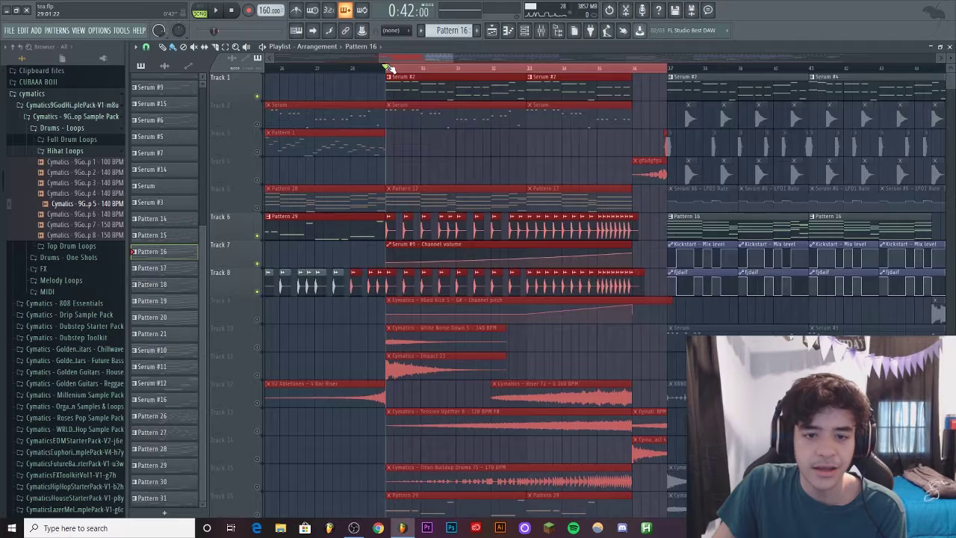
scroll(389, 68, down, 6)
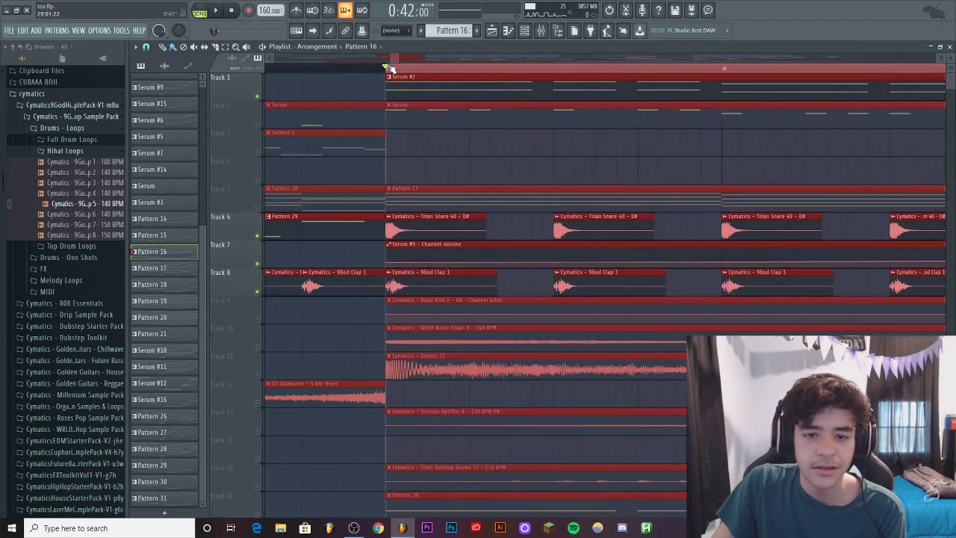
scroll(389, 67, down, 3)
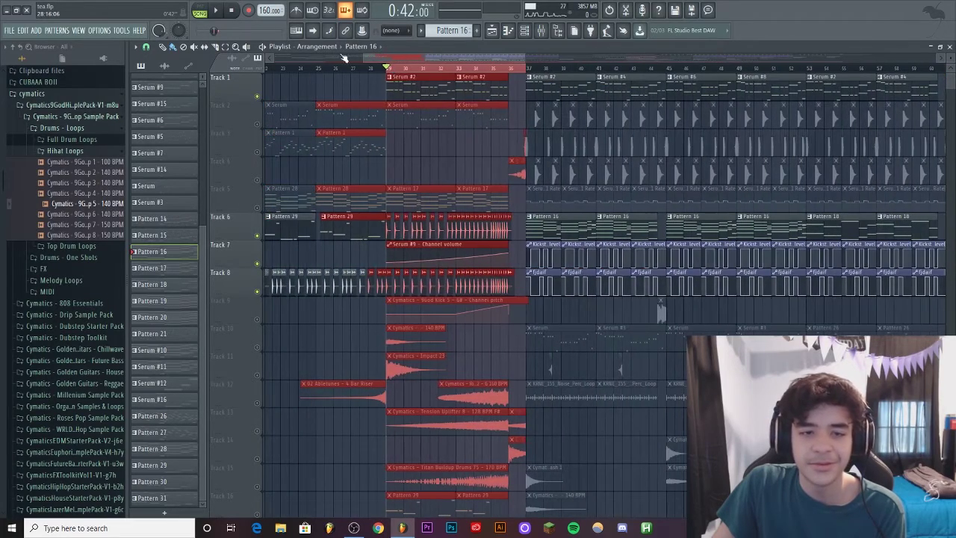
click(217, 12)
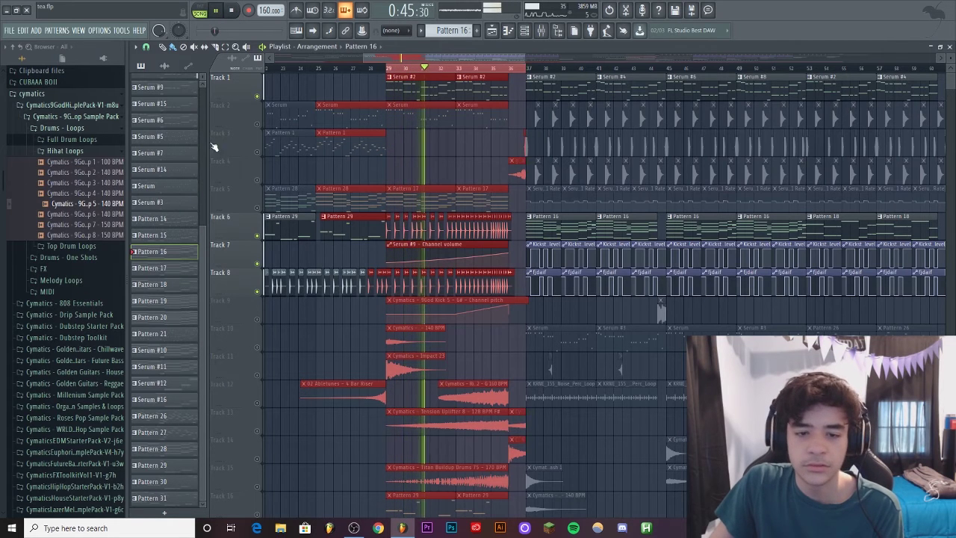
Enable Tracks 9, 5 and 2 in addition and play the build-up from bar 29.
click(257, 320)
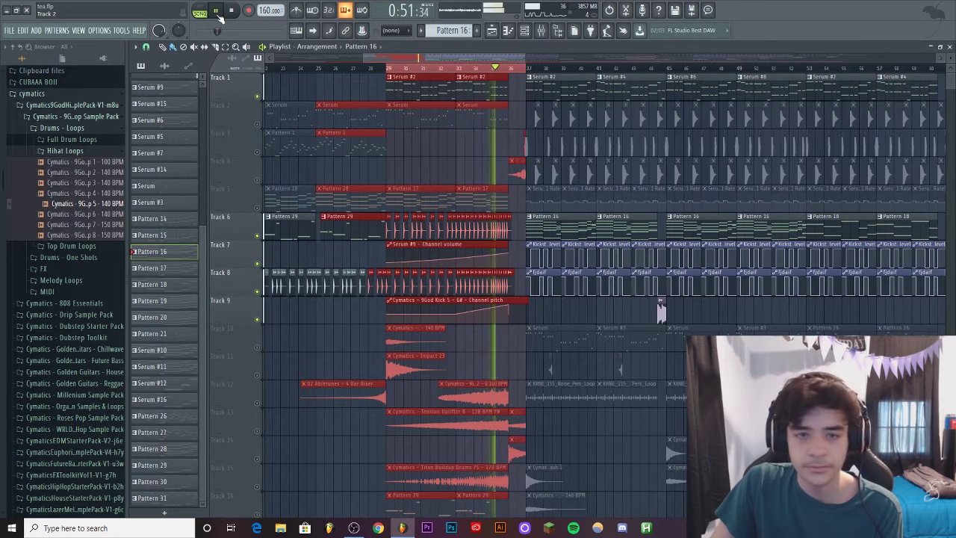
click(258, 207)
click(258, 124)
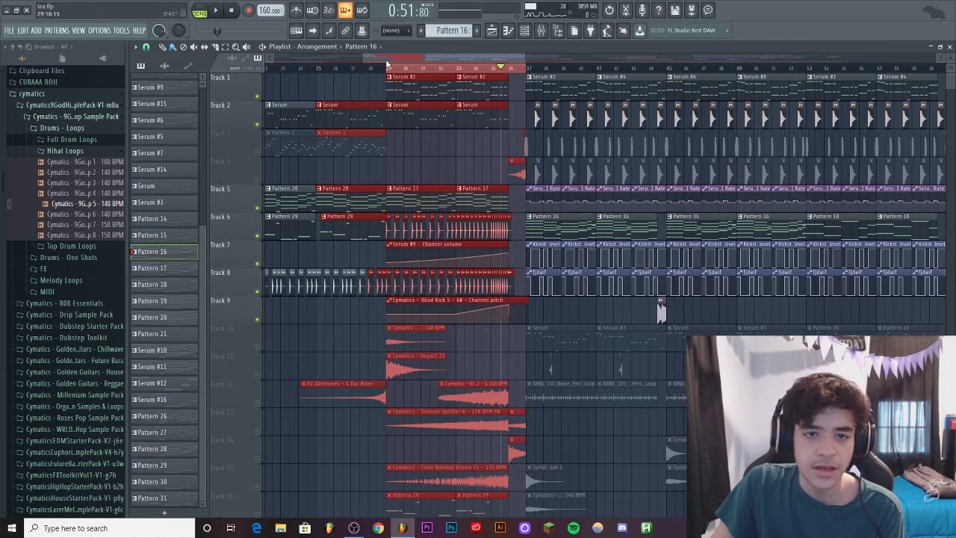
scroll(398, 71, up, 4)
click(404, 144)
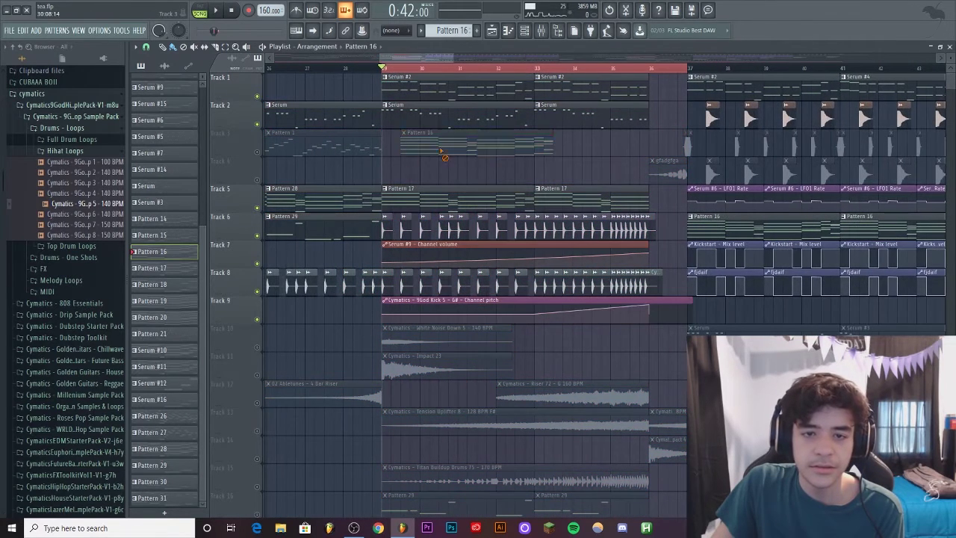
click(219, 11)
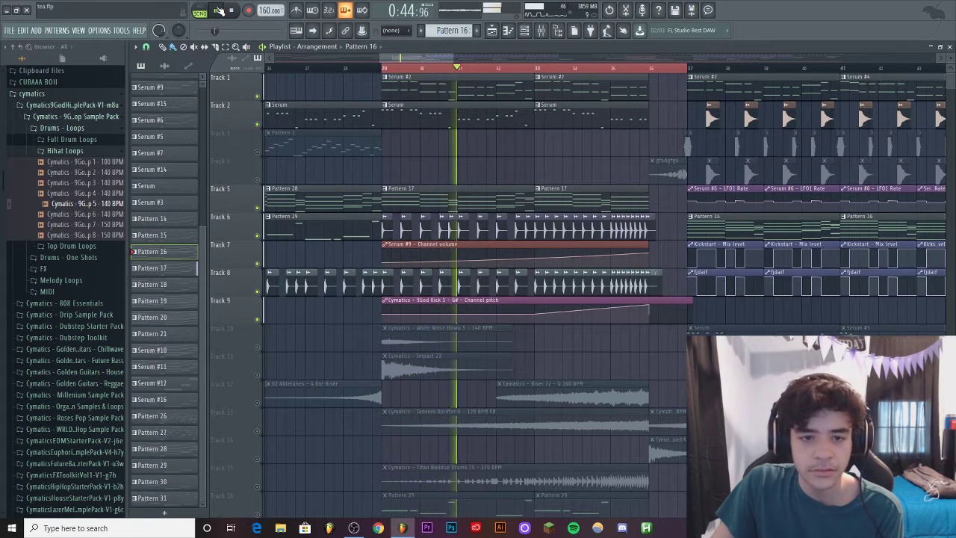
Stop playback, replay the build-up from bar 29 with the same tracks on, and stop again.
click(219, 10)
right_click(254, 210)
click(423, 166)
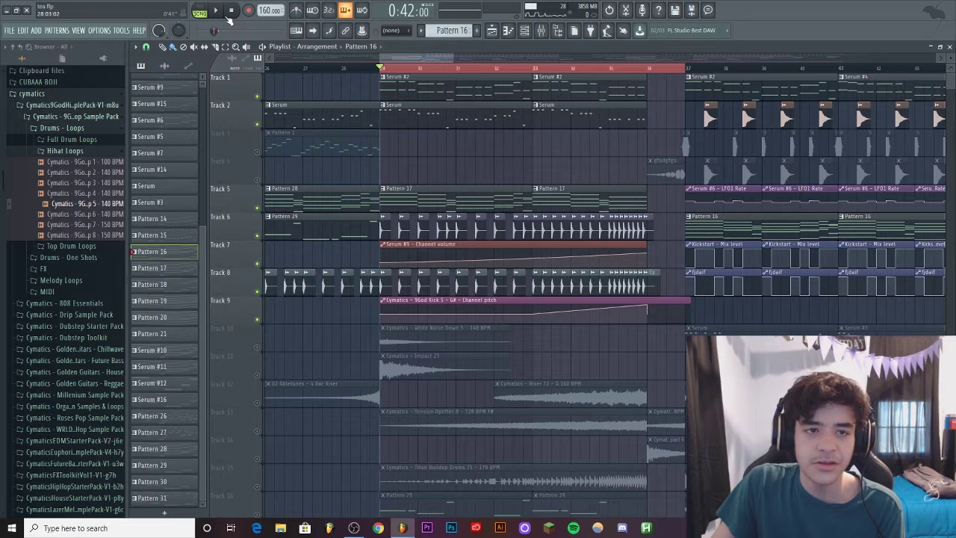
click(217, 11)
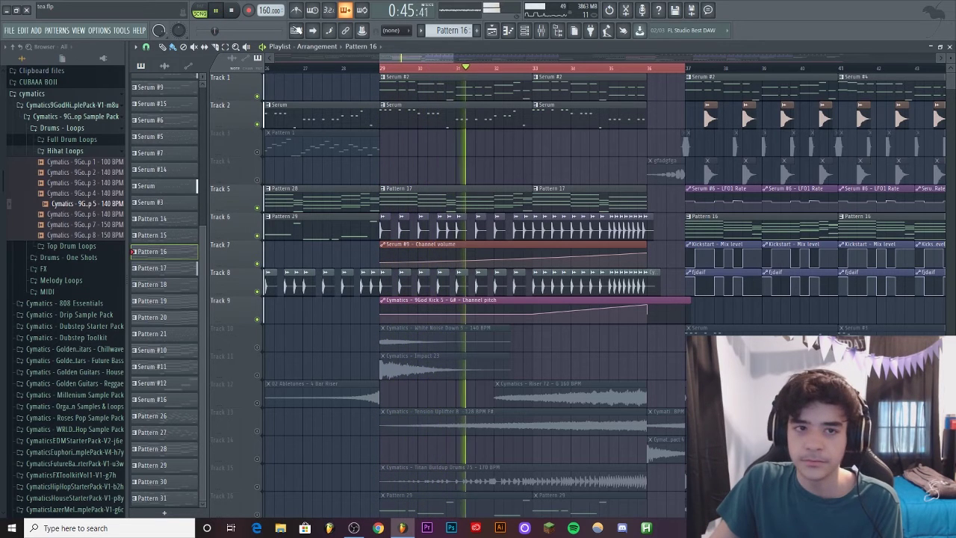
click(215, 11)
Add Track 16's Pattern 29 clips to the active tracks, play the build-up from bar 29 and stop.
scroll(254, 365, down, 5)
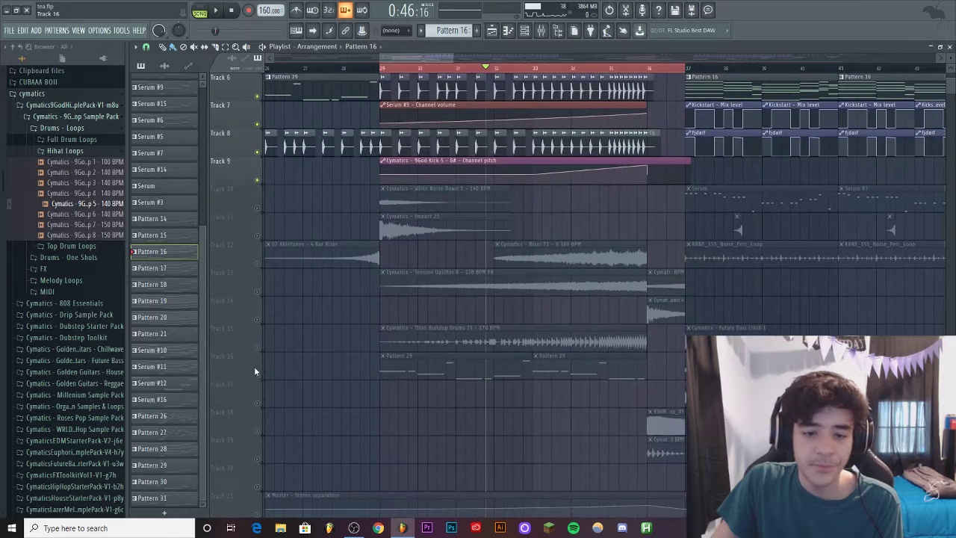
click(219, 11)
scroll(328, 336, up, 2)
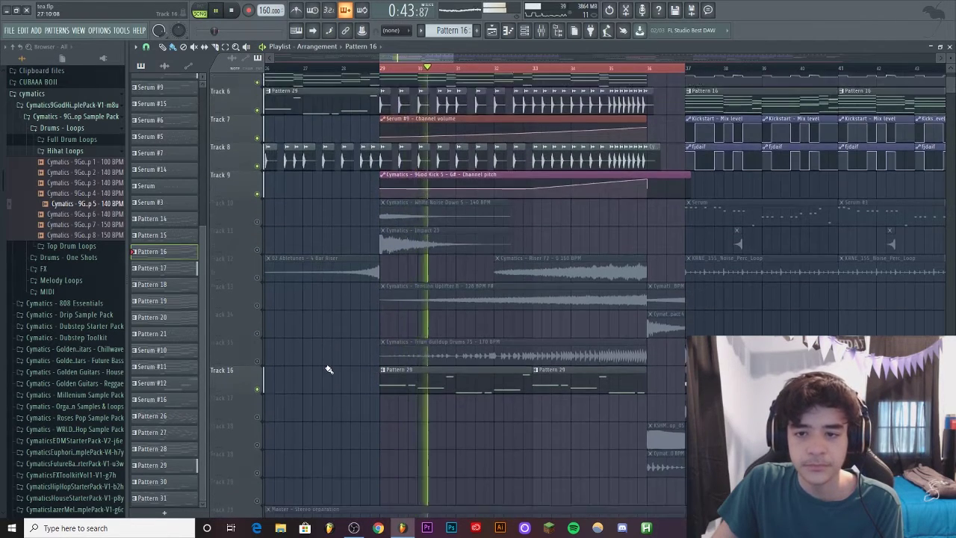
scroll(329, 369, up, 3)
scroll(310, 392, up, 2)
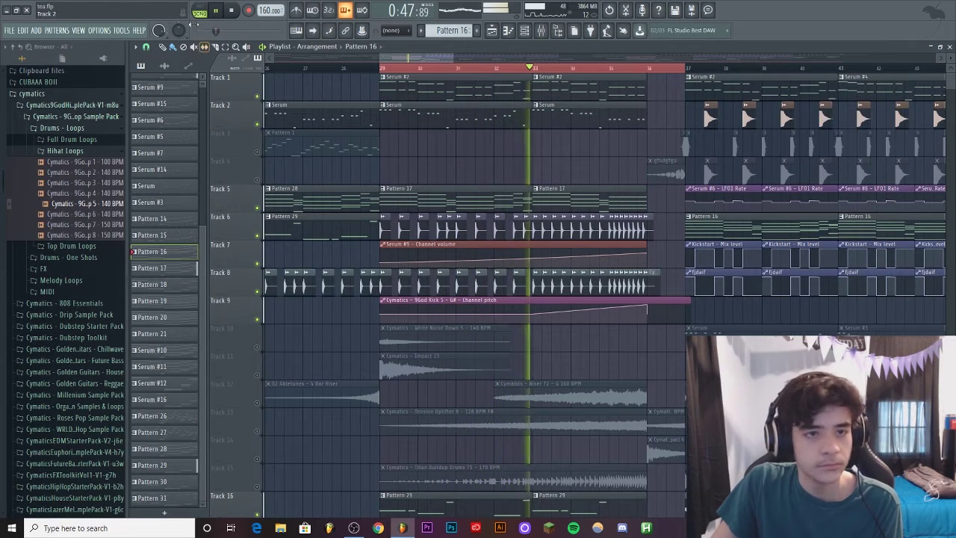
key(space)
Enable Track 15's Titan Buildup Drums loop and play the build-up with it included.
scroll(341, 348, down, 3)
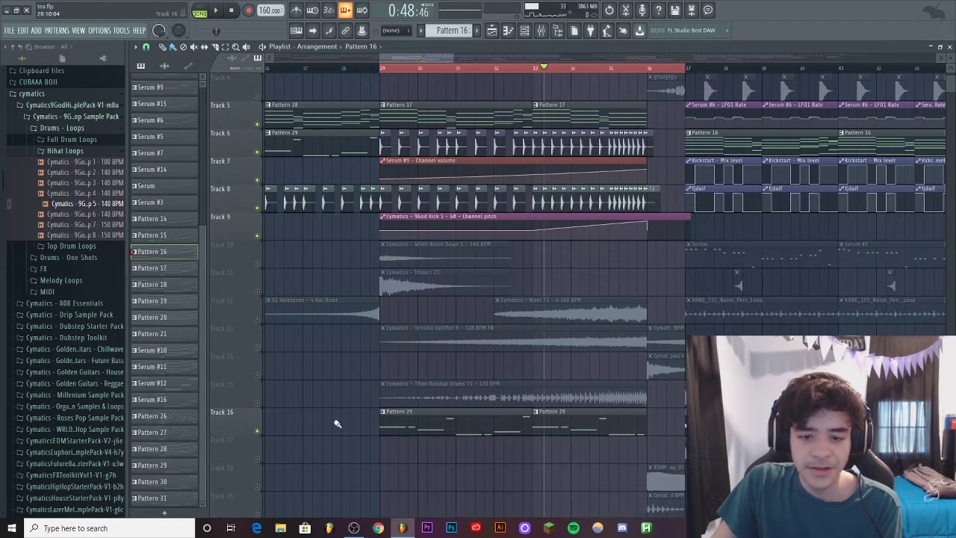
click(257, 403)
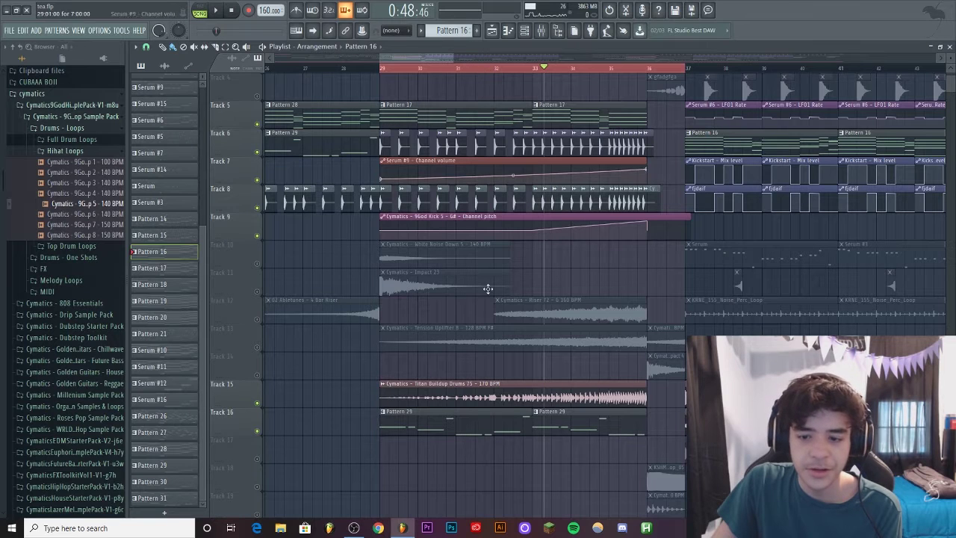
click(220, 11)
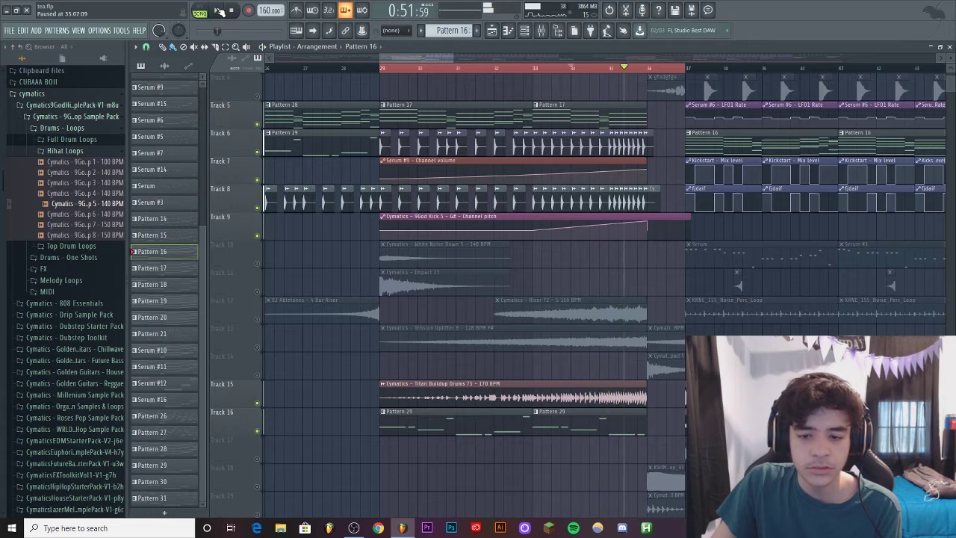
Enable the riser, uplifter, impact and white noise clips on Tracks 10 to 13, play the build-up and stop.
click(256, 346)
click(257, 319)
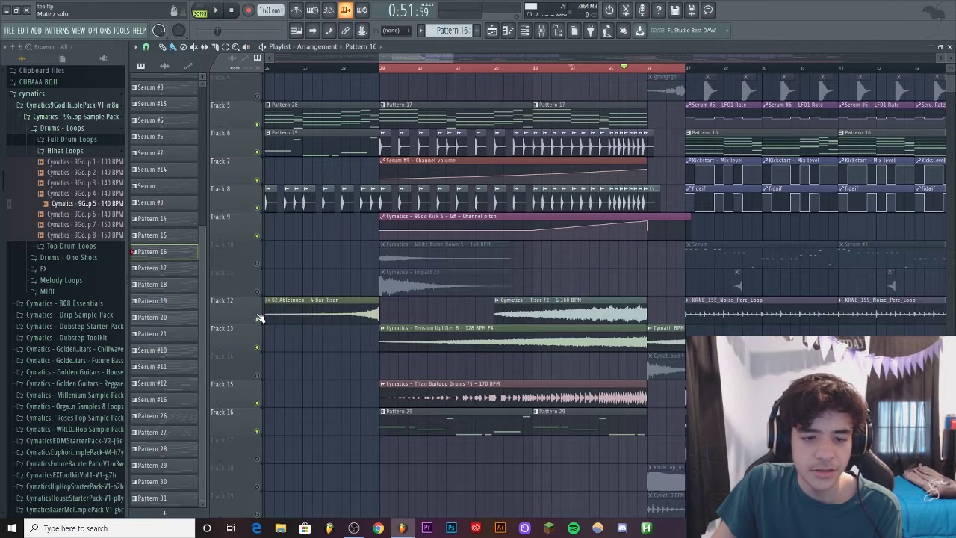
click(257, 291)
click(257, 263)
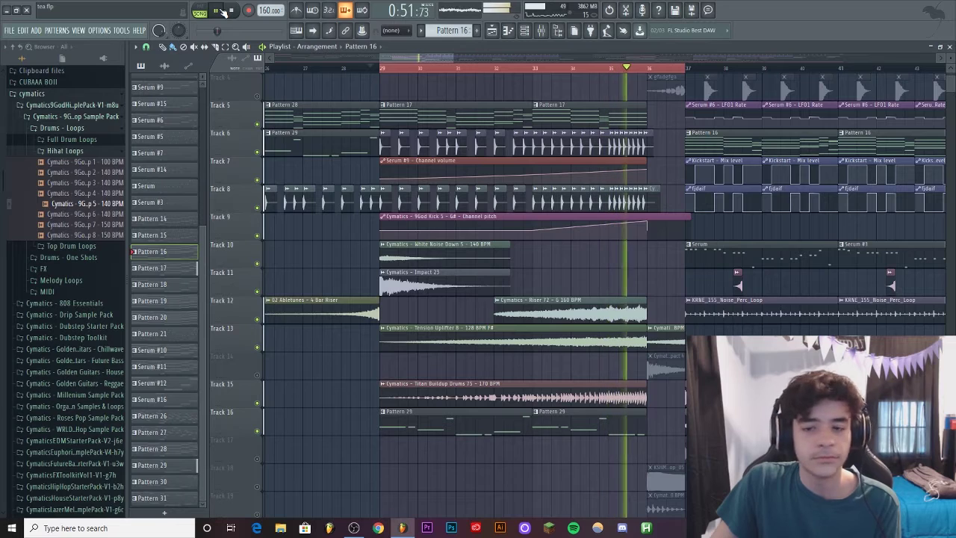
click(223, 11)
Turn all tracks back on and examine the build-up's closing bar 36 leading into the drop at bar 37.
scroll(701, 62, up, 4)
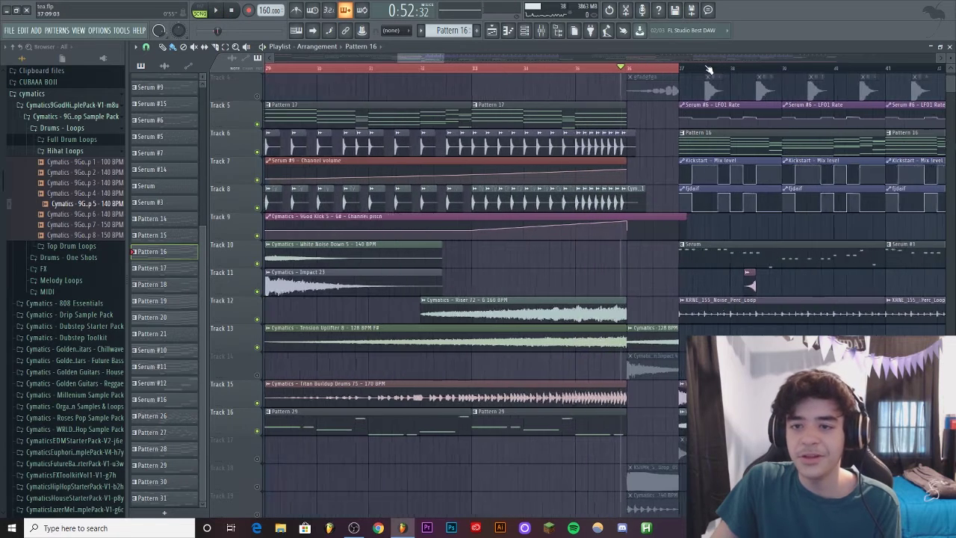
scroll(628, 157, up, 3)
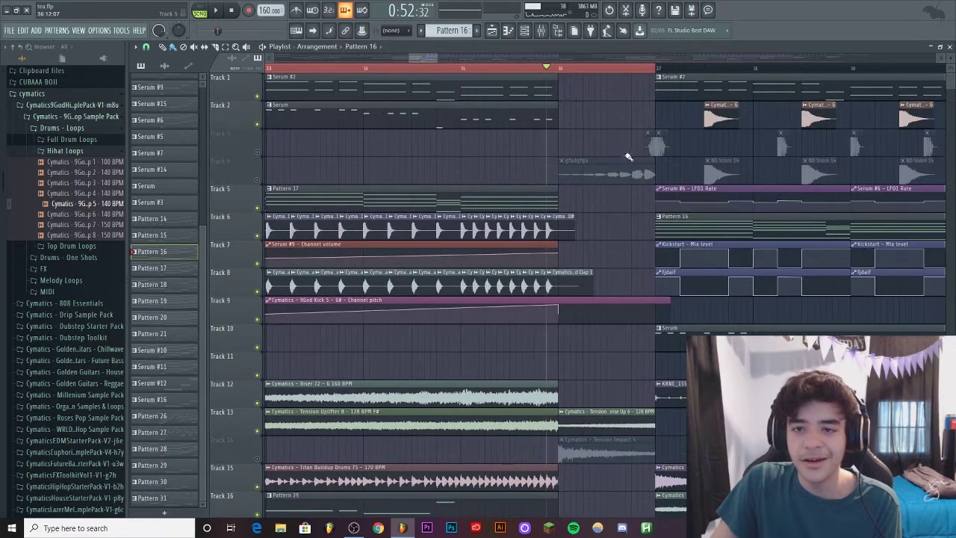
right_click(256, 179)
right_click(257, 179)
scroll(657, 75, down, 3)
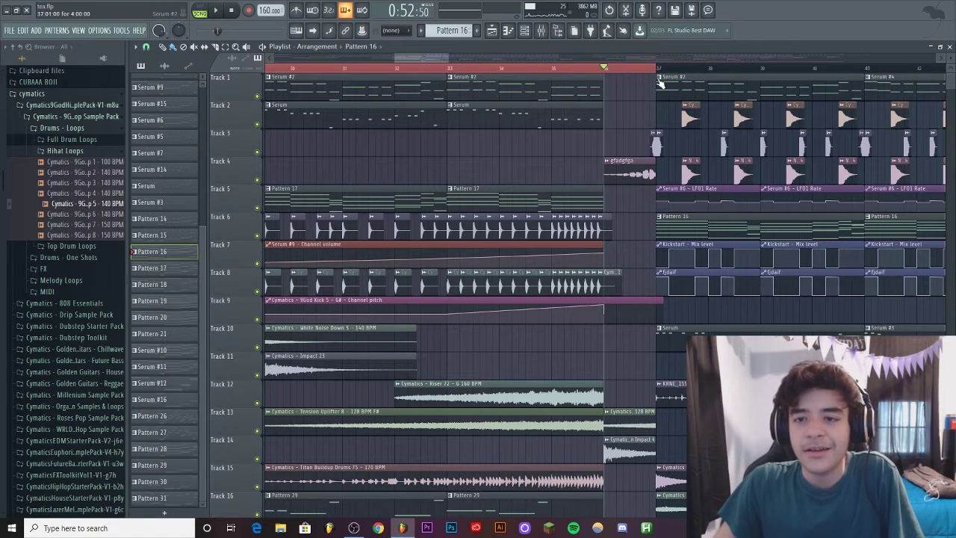
scroll(667, 75, up, 4)
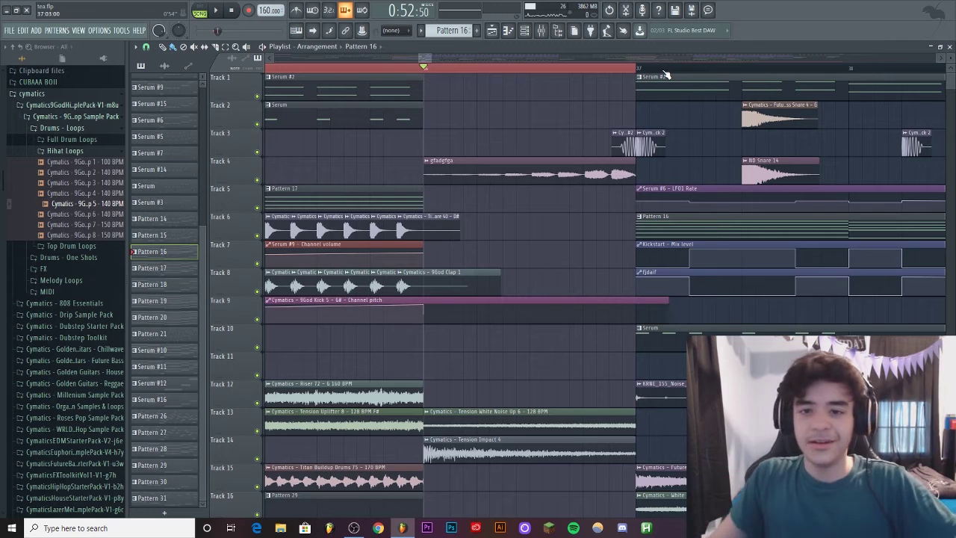
Solo Track 4 and play its gfadgfga clip at bar 36.
right_click(257, 180)
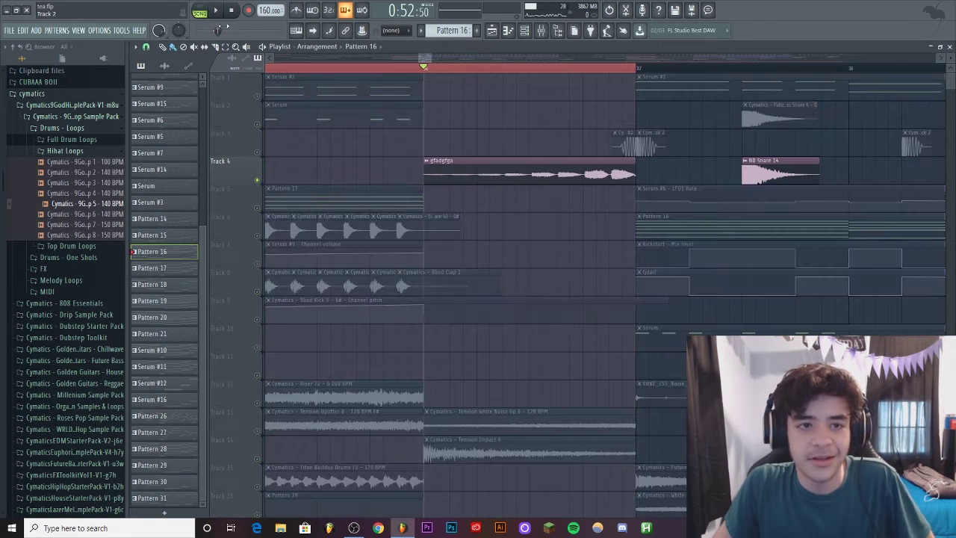
click(222, 17)
click(221, 17)
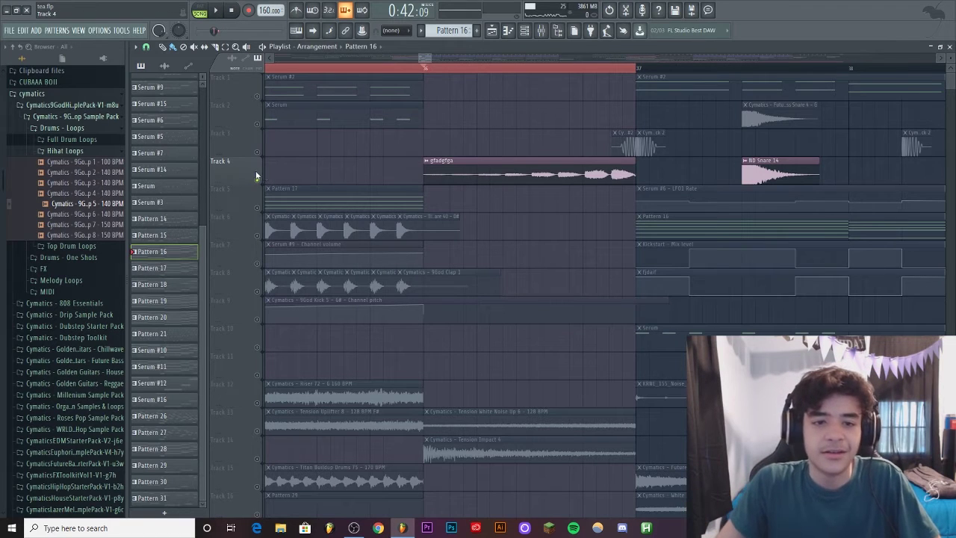
Solo Track 13 and play its Tension White Noise Up 6 clip at bar 36.
scroll(543, 203, down, 4)
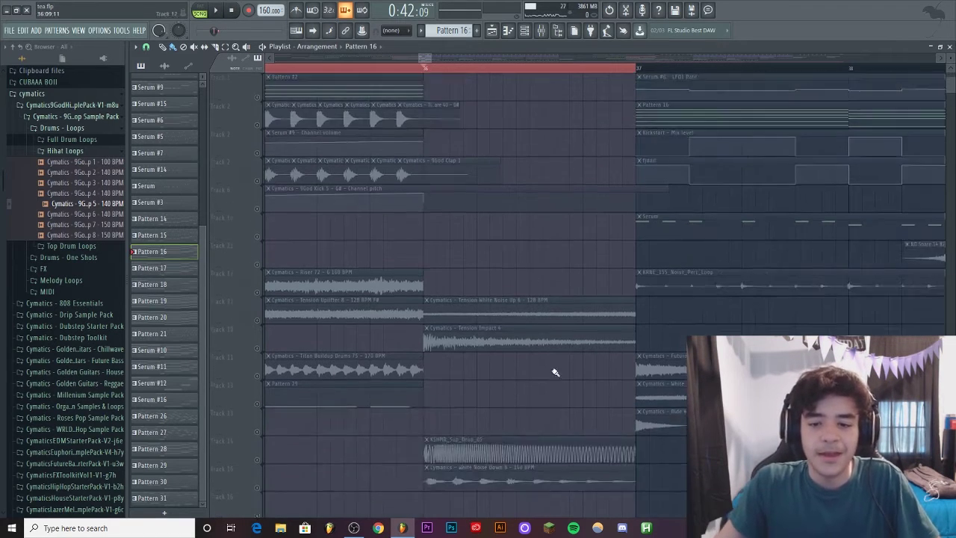
click(259, 321)
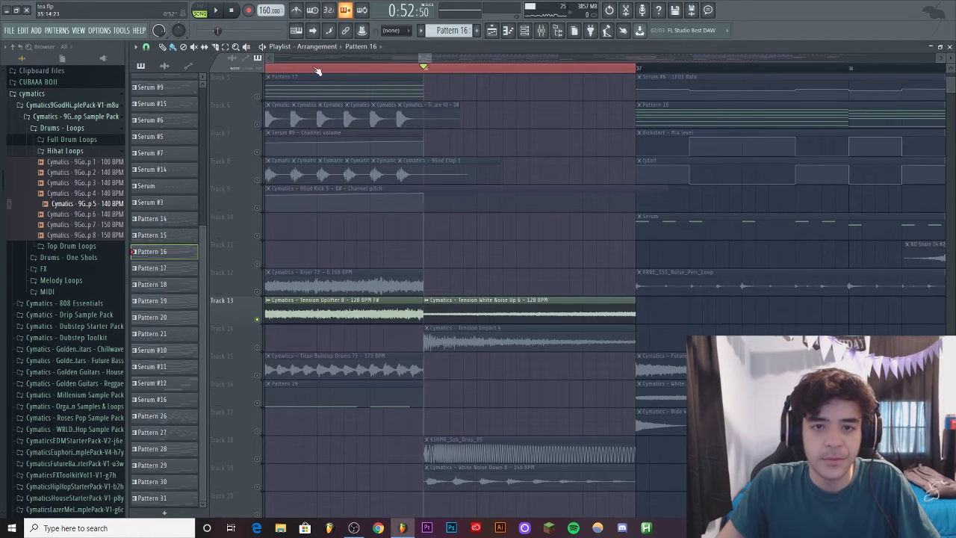
click(223, 10)
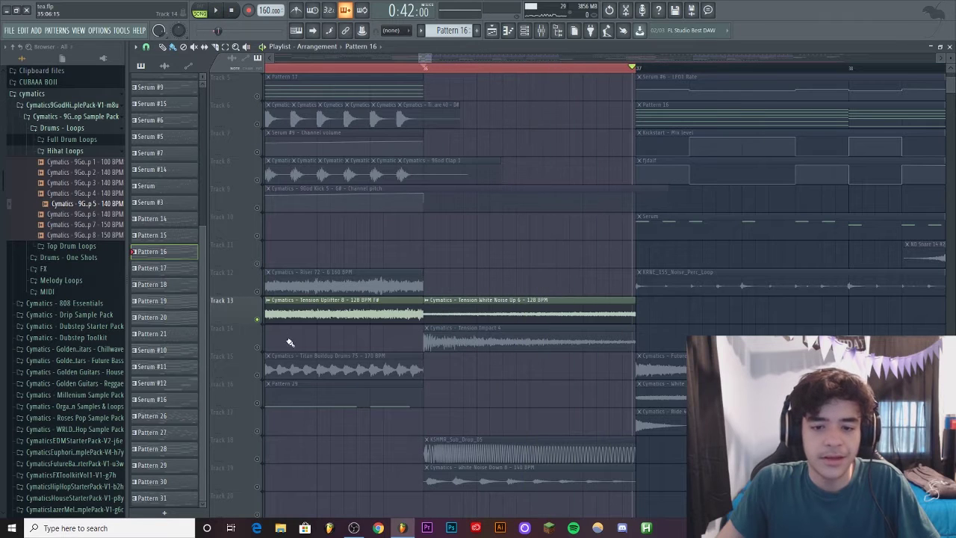
Solo Track 14's Tension Impact 4, add Track 18's KSHMR_Sub_Drop_05, and play them from bar 36.
right_click(257, 347)
click(218, 12)
click(221, 14)
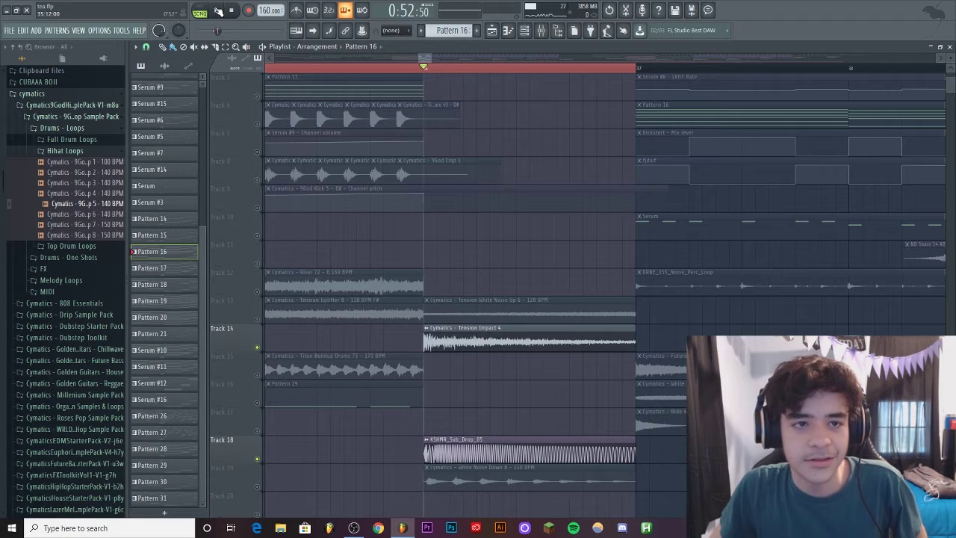
click(218, 10)
key(space)
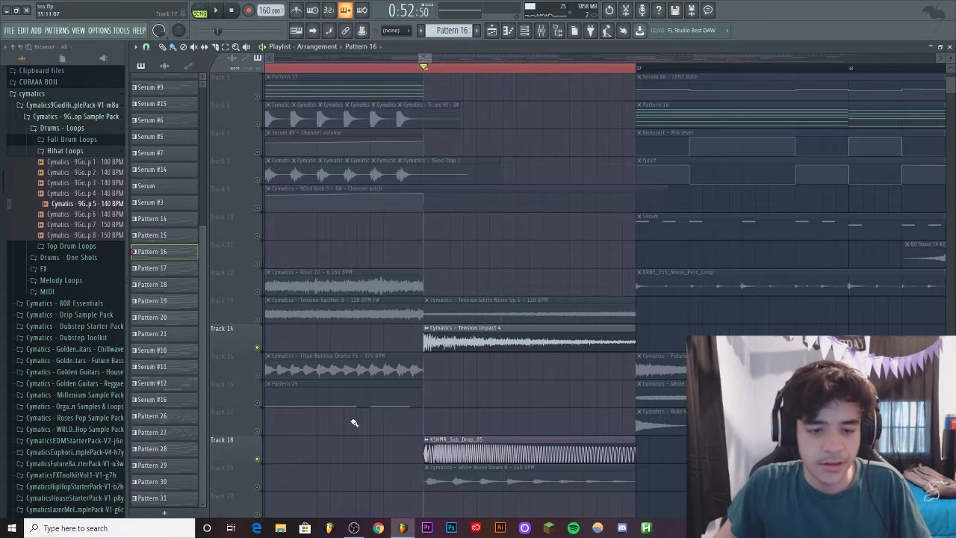
Enable Track 19's White Noise Down 8 clip and play it together with the impact and sub drop.
scroll(354, 423, down, 4)
click(257, 374)
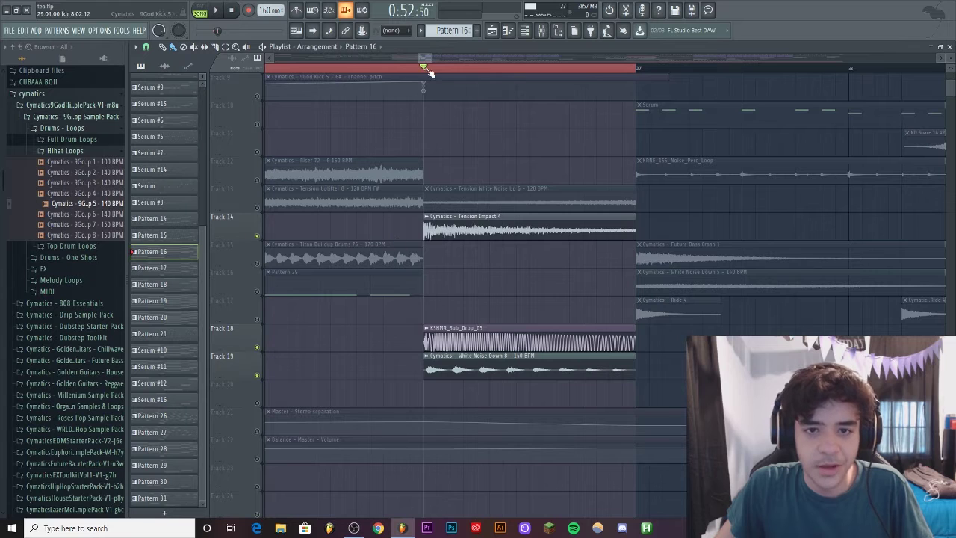
click(217, 12)
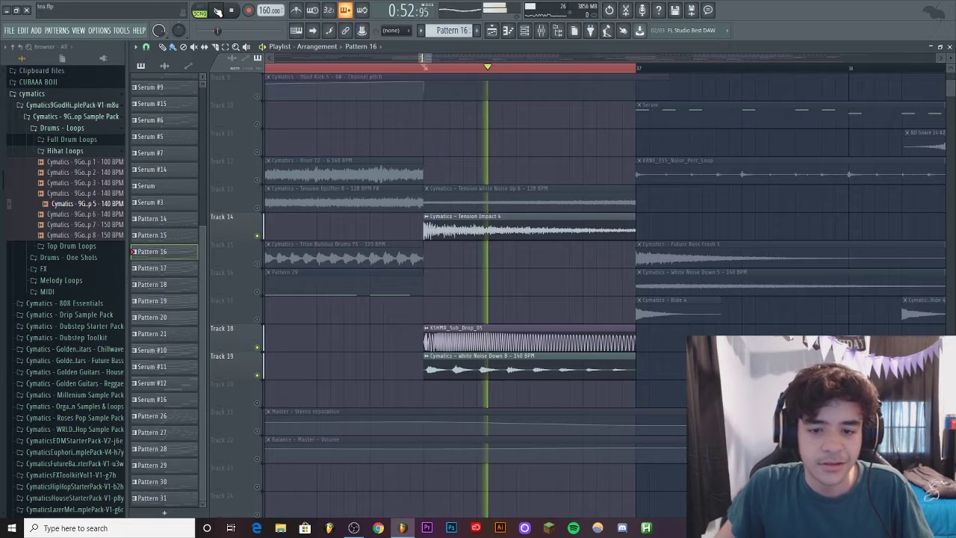
key(space)
Enable Track 13's white noise riser as well and play the combined effects from bar 36.
scroll(508, 328, up, 2)
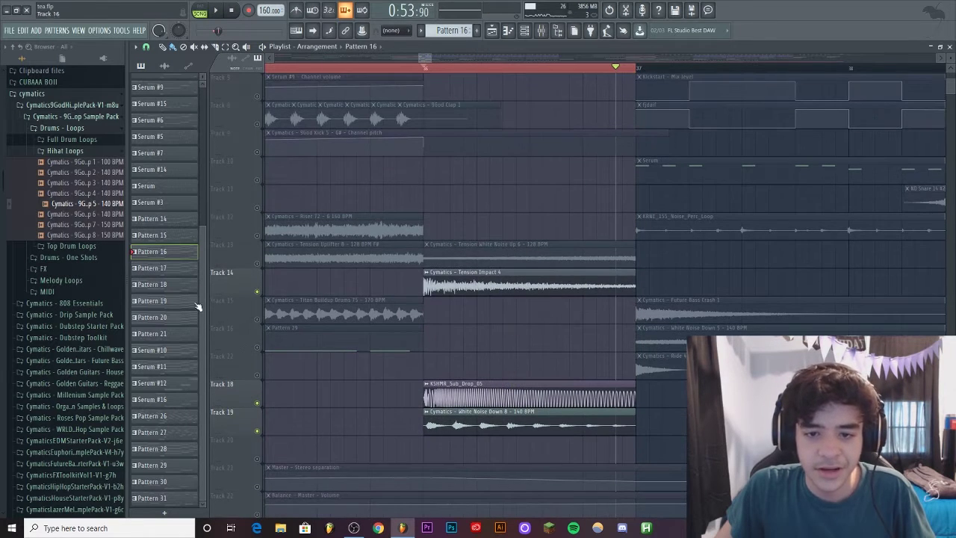
scroll(351, 120, up, 3)
click(425, 67)
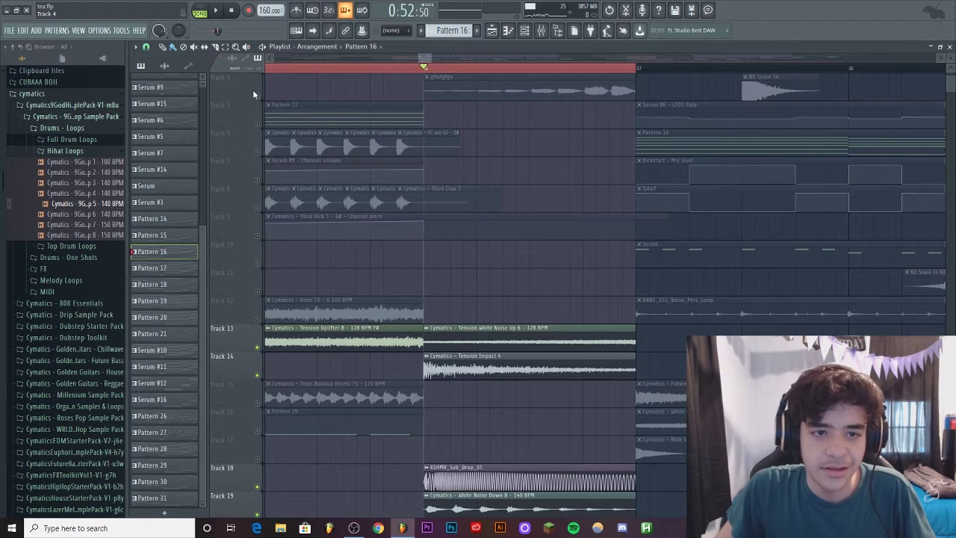
scroll(512, 207, up, 2)
scroll(523, 229, down, 5)
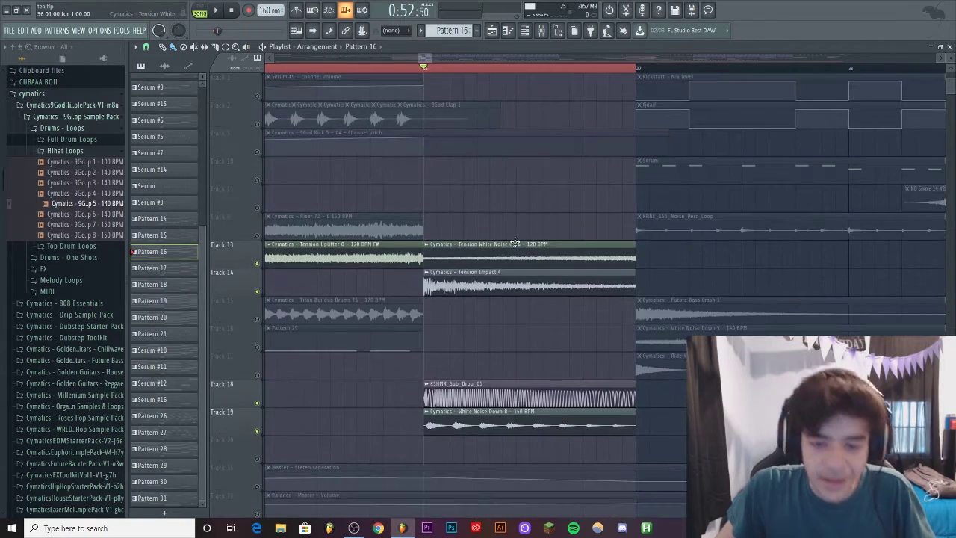
click(219, 9)
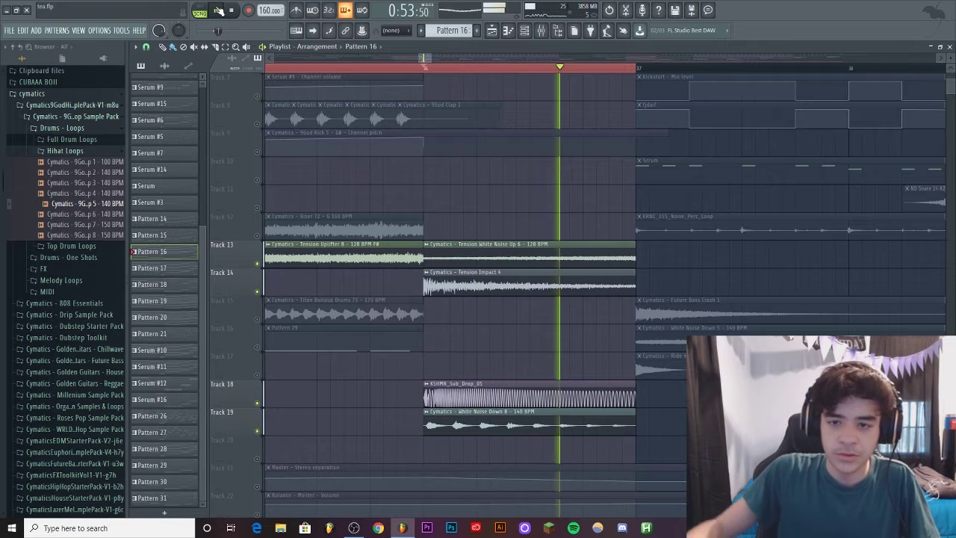
key(space)
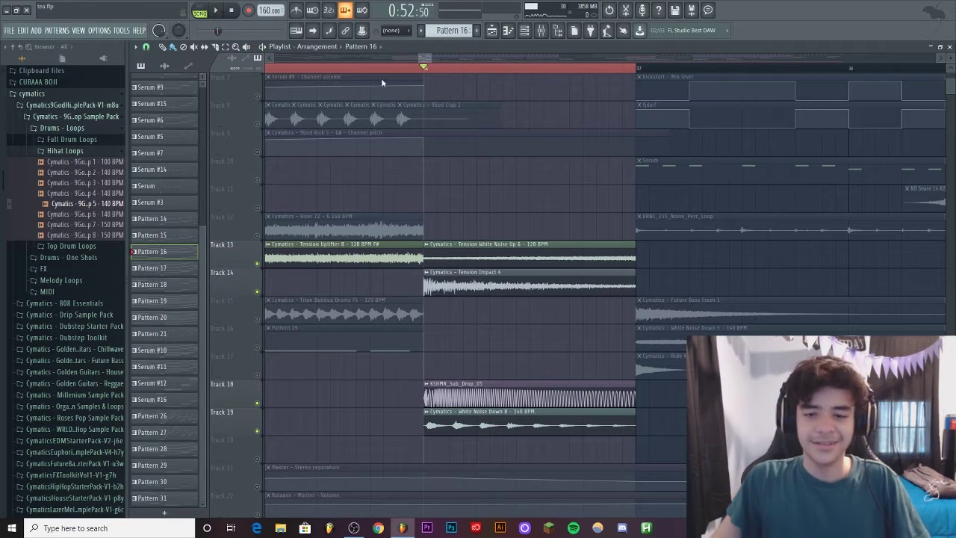
Enable Track 4's gfadgfga clip, and solo Track 3 to play its clips leading into the drop at bar 37.
scroll(525, 218, up, 5)
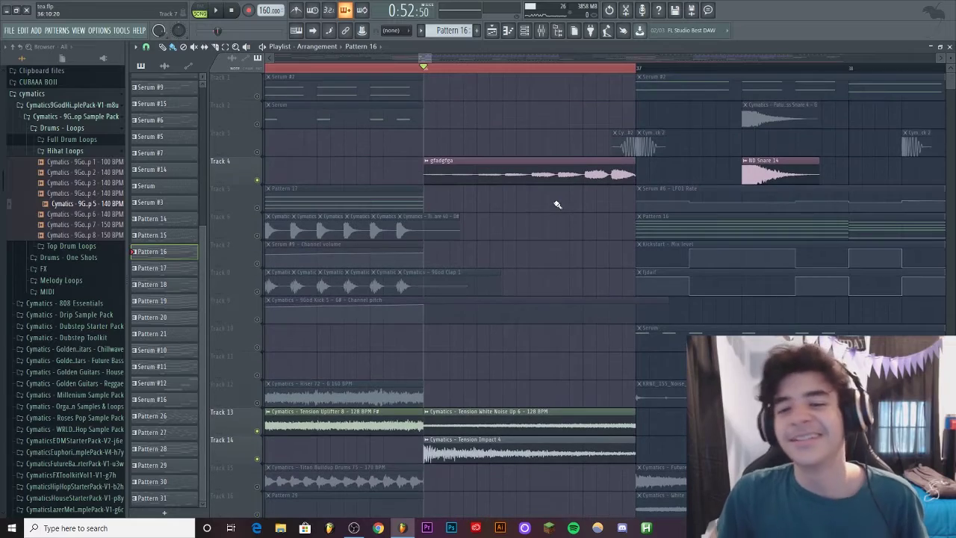
scroll(542, 69, down, 5)
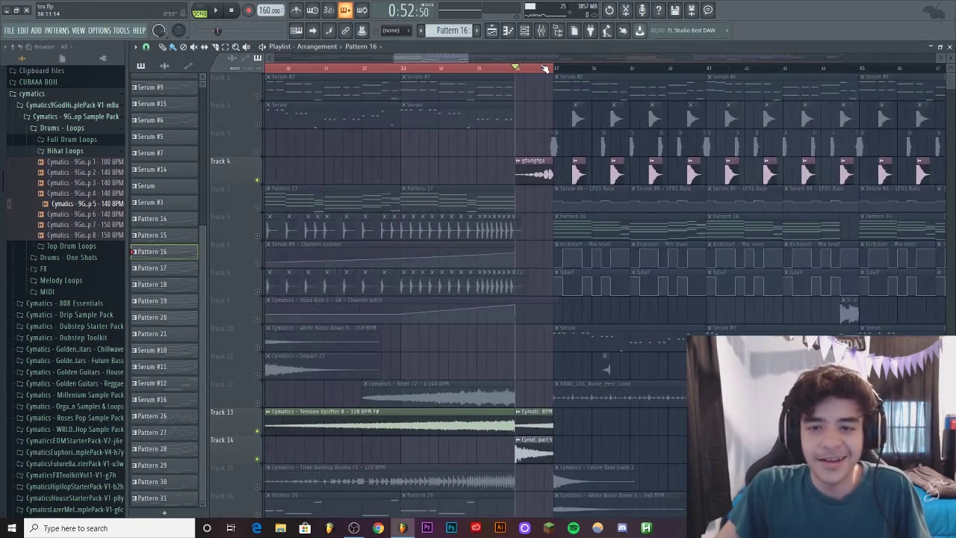
scroll(545, 69, up, 2)
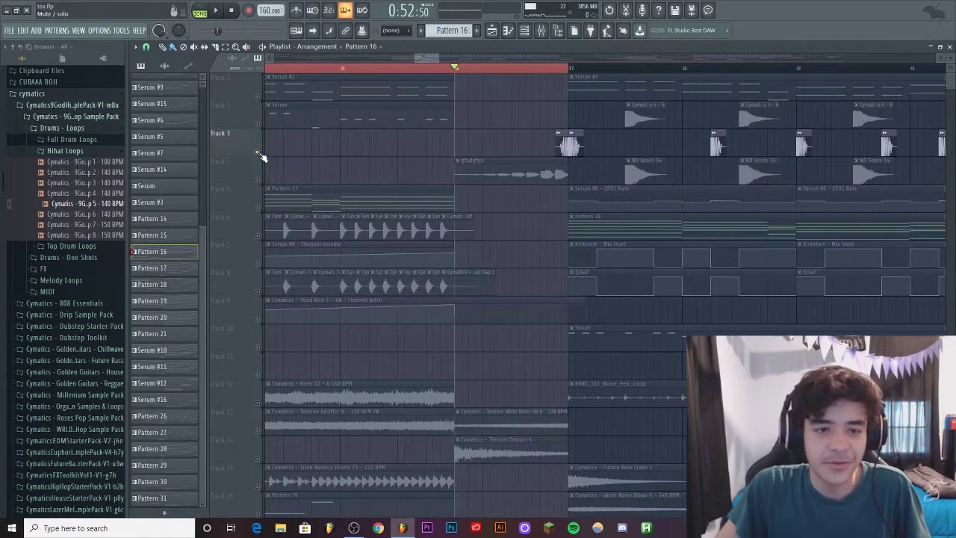
click(547, 69)
drag(570, 68, 593, 71)
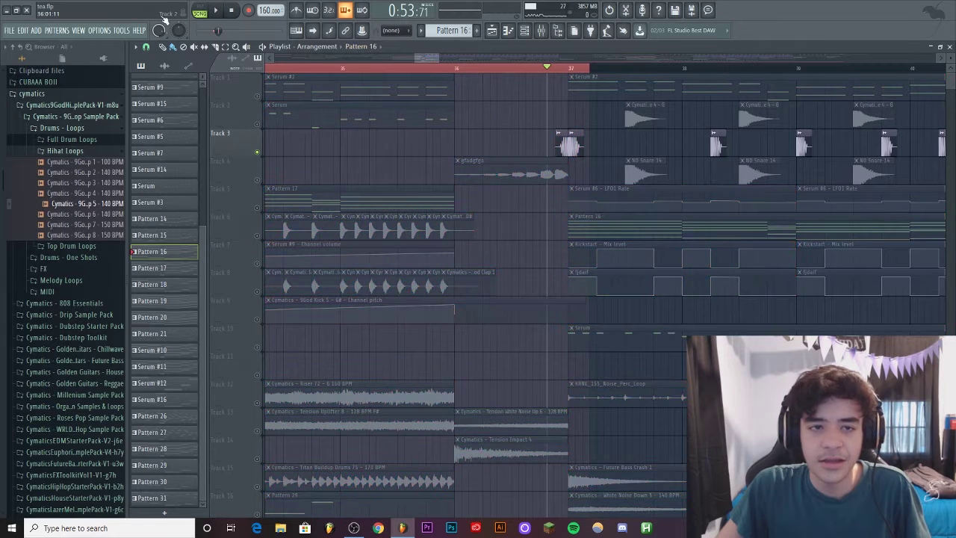
click(216, 13)
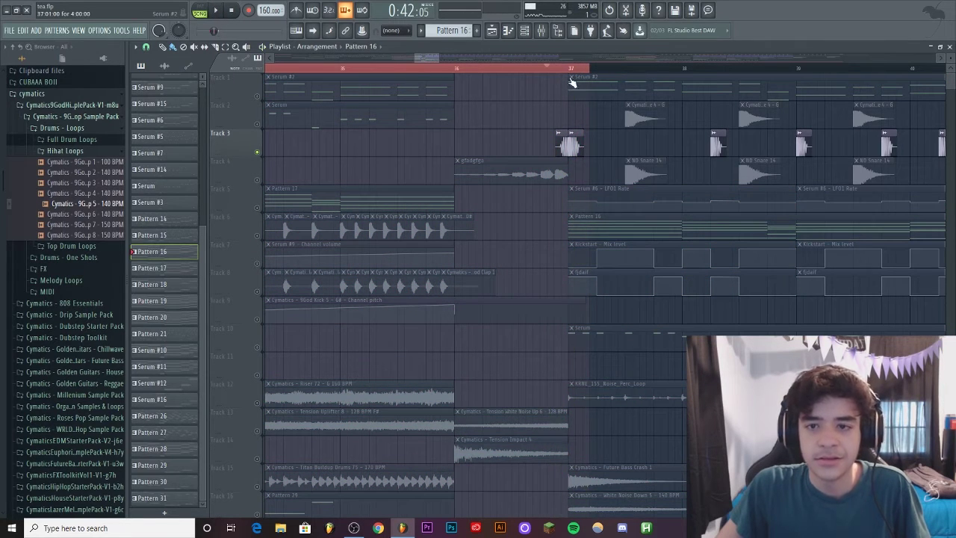
Move the playback position back to bar 29, clear the time selection and turn all tracks back on.
scroll(448, 69, down, 5)
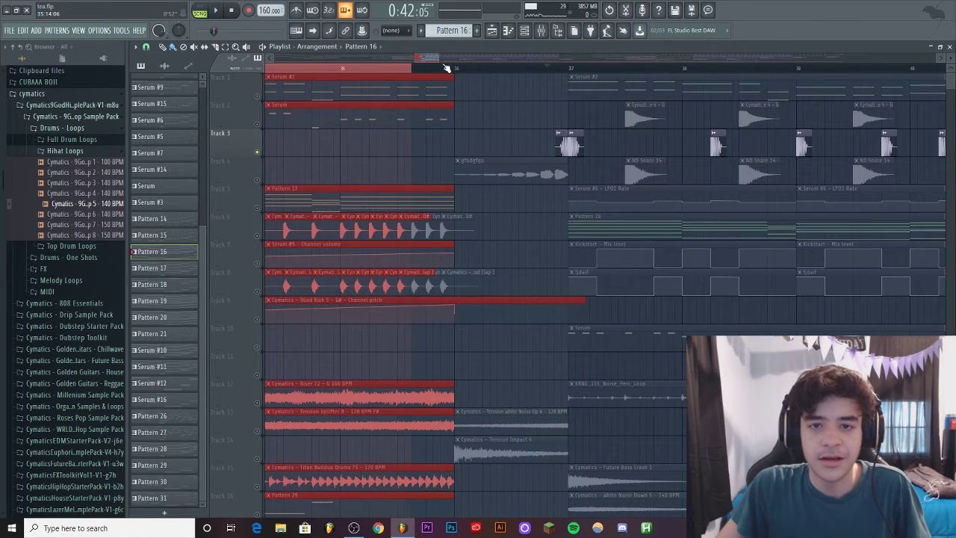
drag(277, 69, 286, 69)
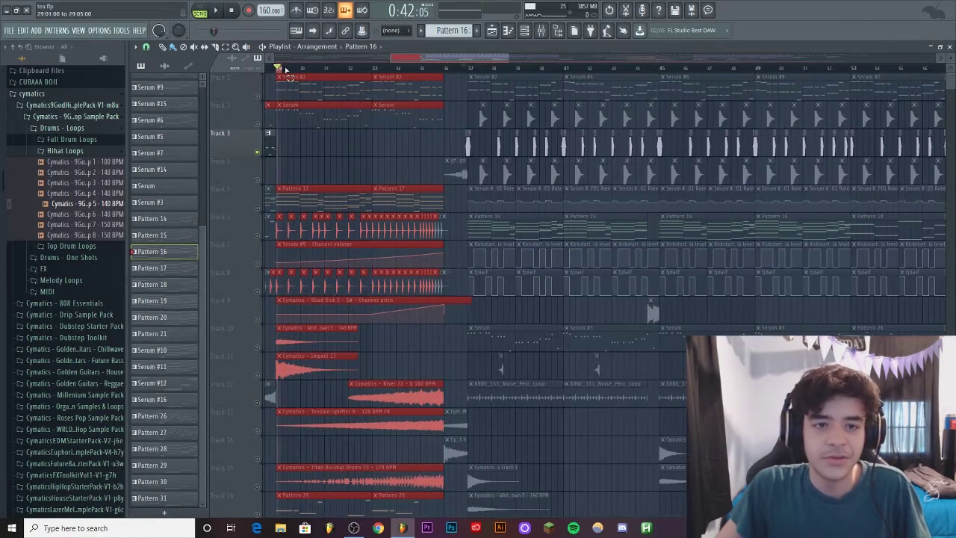
scroll(291, 75, down, 5)
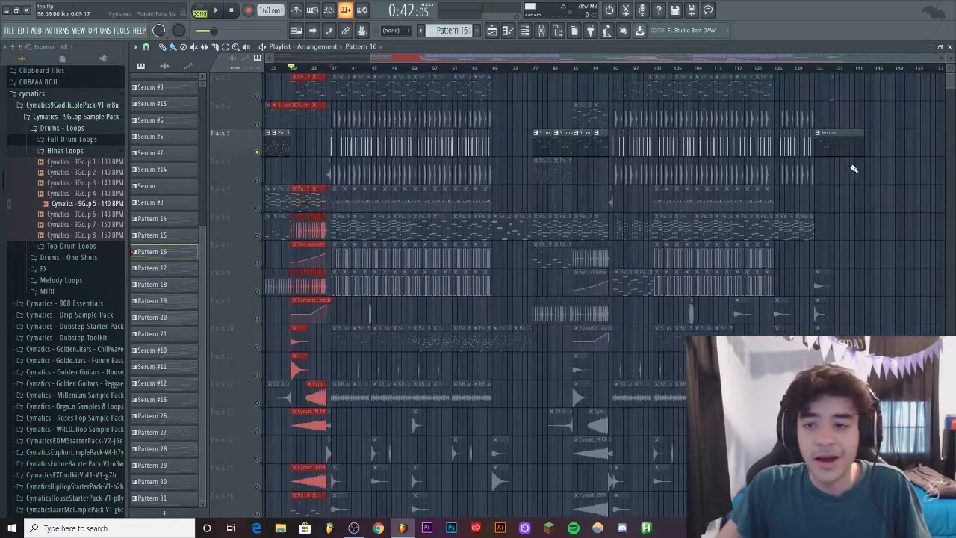
key(Delete)
right_click(255, 149)
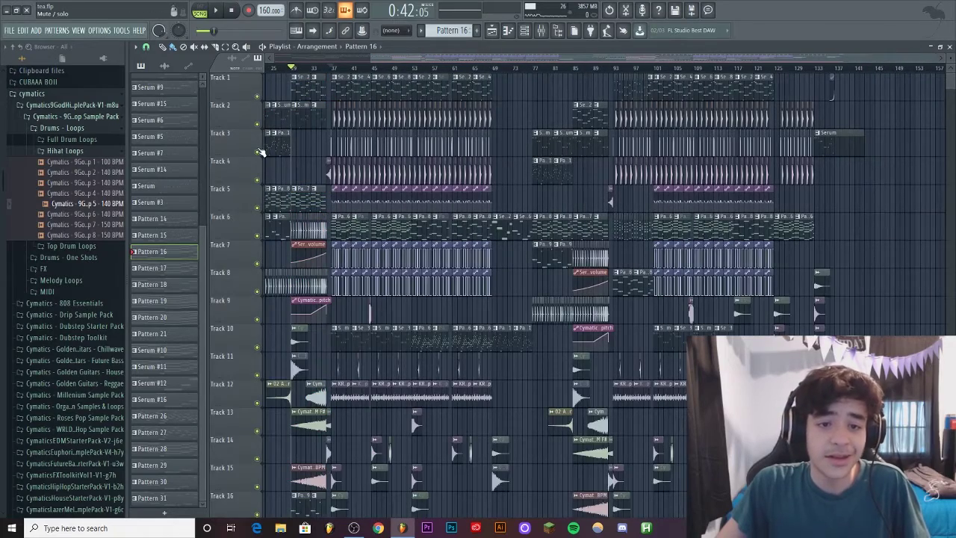
Examine the build-up's layers from the upper tracks down to the master automation clips on Tracks 21 and 22.
scroll(841, 330, down, 5)
scroll(841, 330, down, 2)
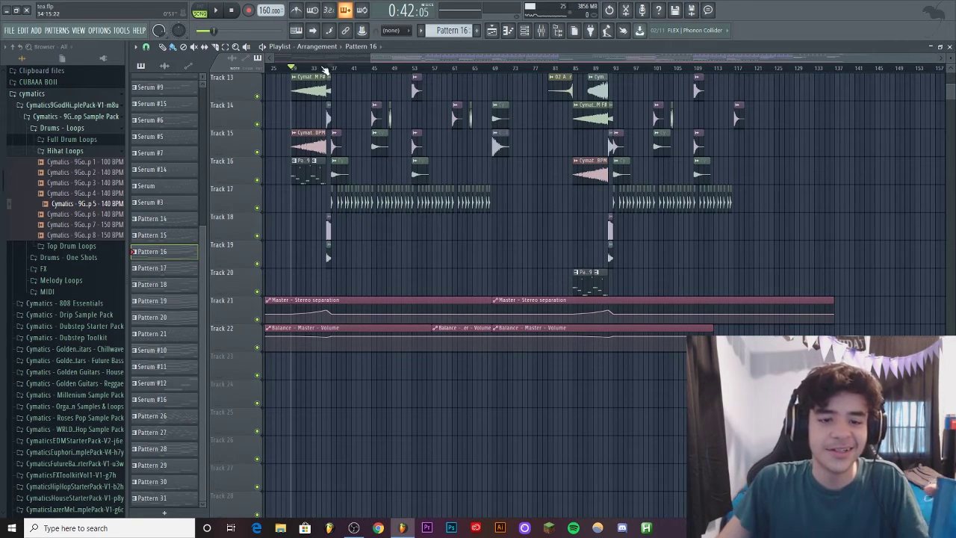
scroll(325, 69, up, 7)
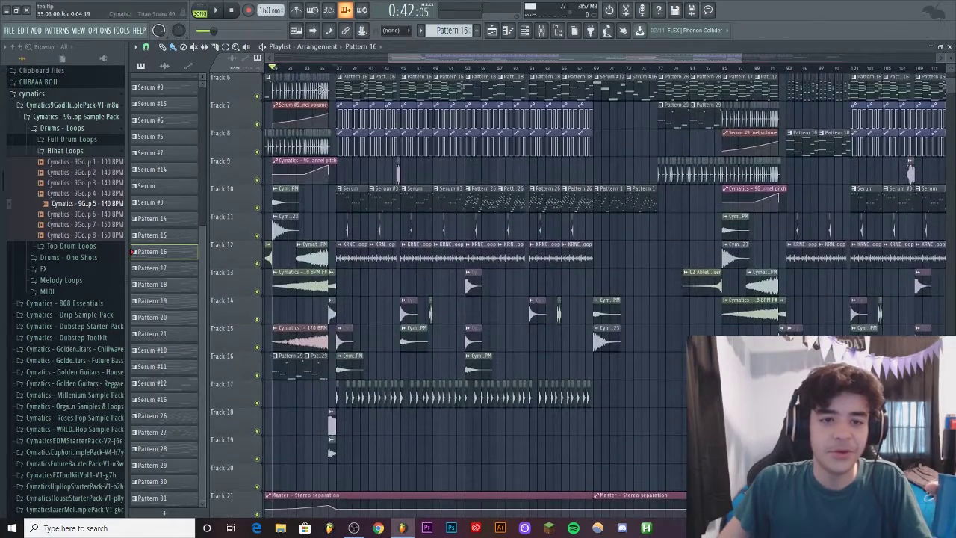
scroll(322, 85, down, 4)
scroll(281, 71, up, 3)
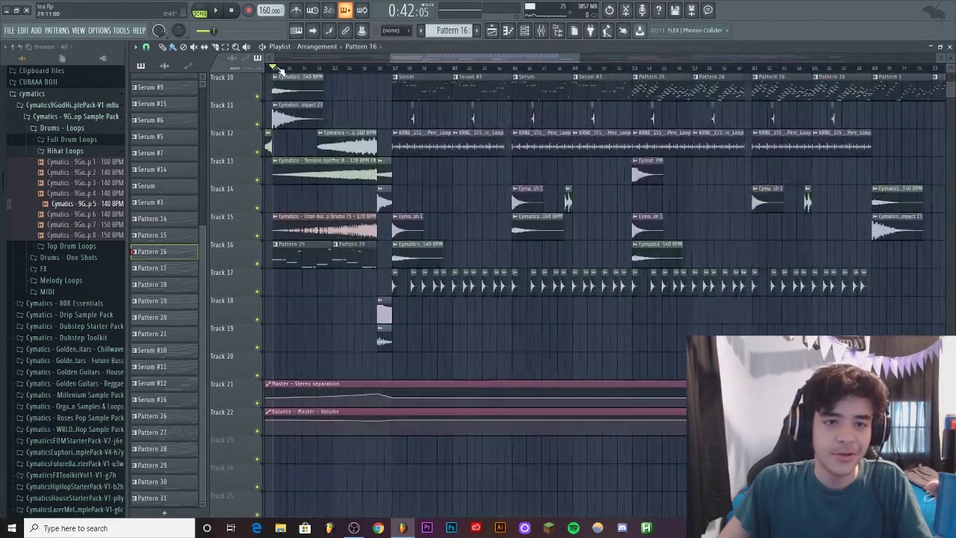
scroll(278, 68, up, 4)
scroll(597, 336, down, 4)
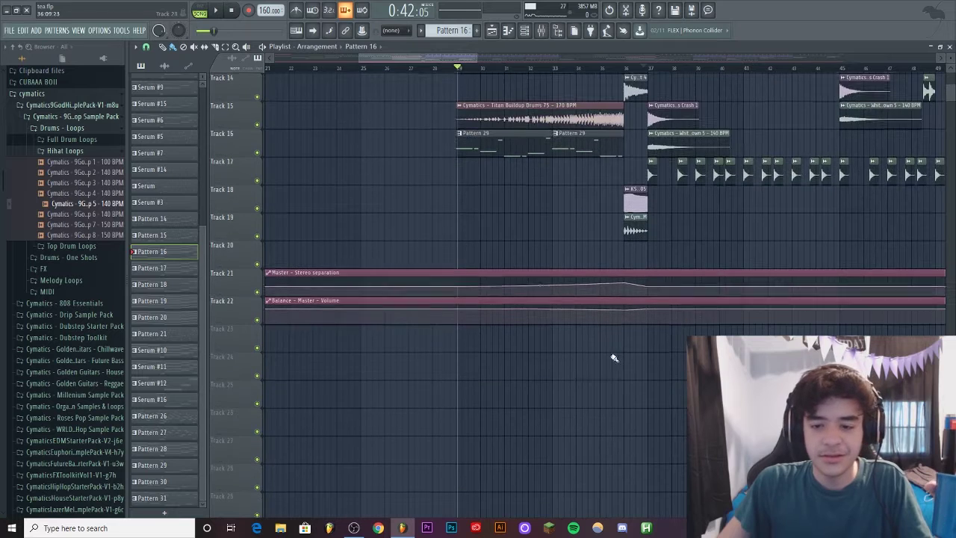
Solo Track 21's Master - Stereo separation automation and view the Master channel's stereo separation control in the mixer.
right_click(258, 292)
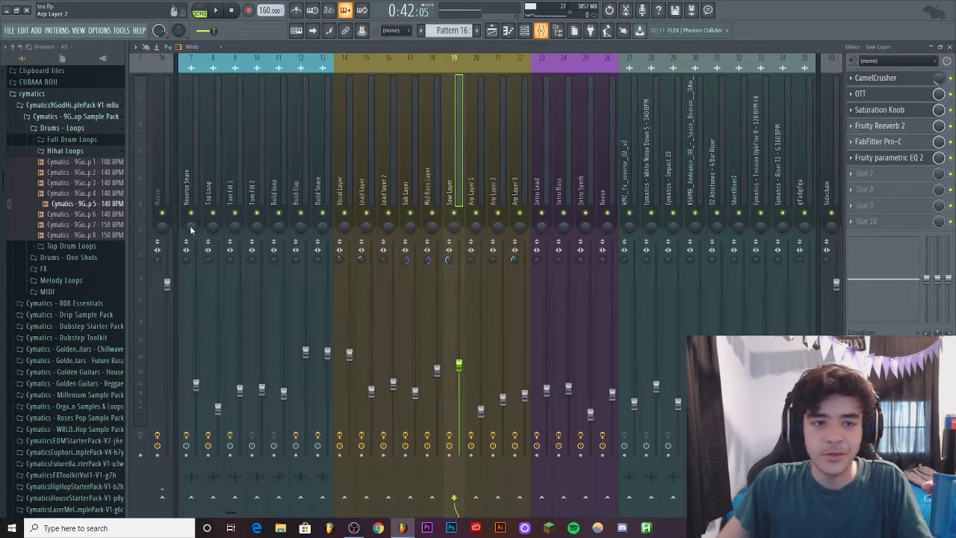
click(541, 30)
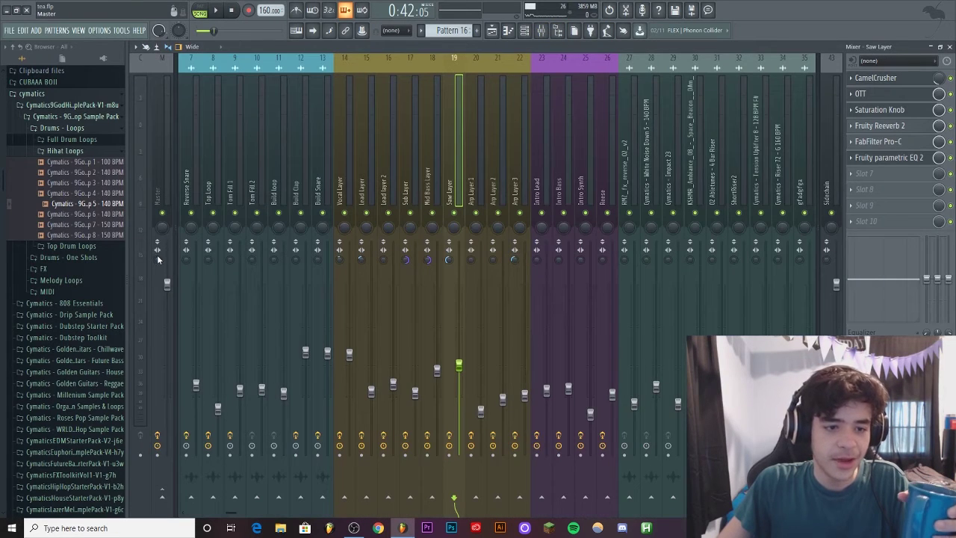
click(491, 34)
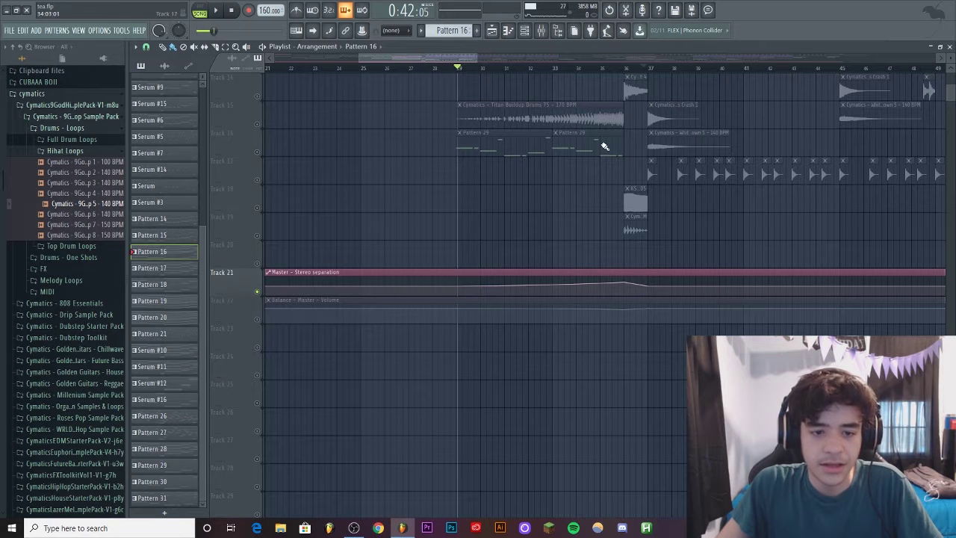
Play the latter part of the build-up while watching the Master's stereo separation move in the mixer.
click(218, 11)
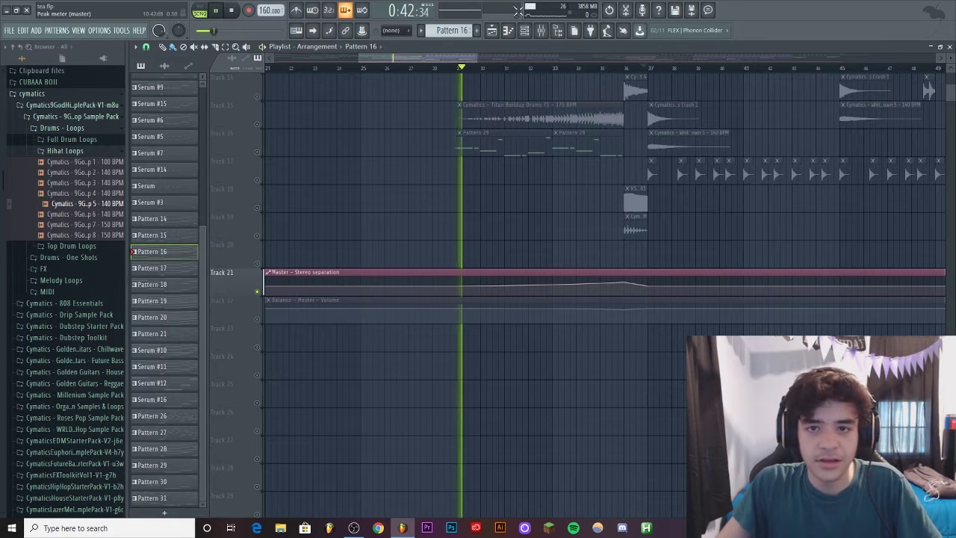
click(566, 68)
click(541, 32)
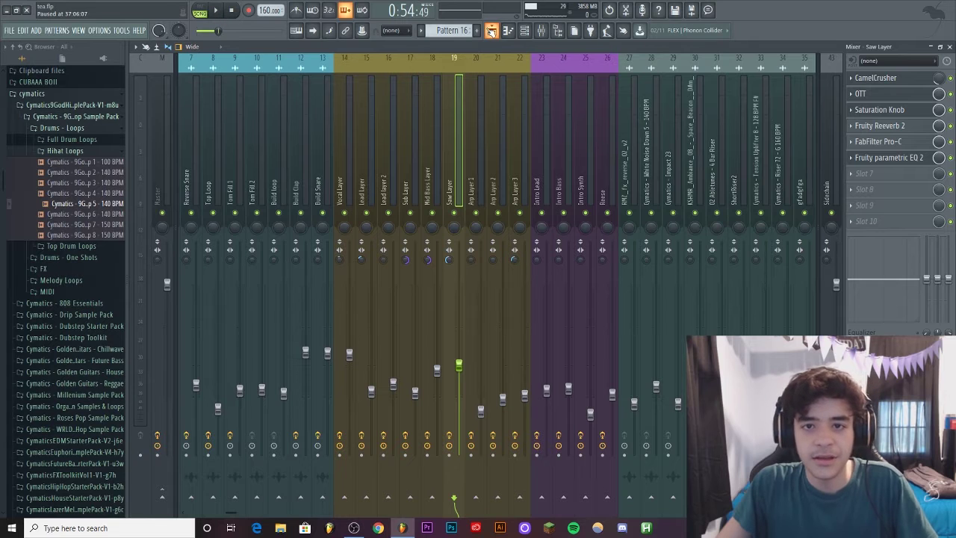
click(492, 31)
Enable Track 22's Balance - Master - Volume automation and open the Master channel's Fruity Balance effect.
click(257, 319)
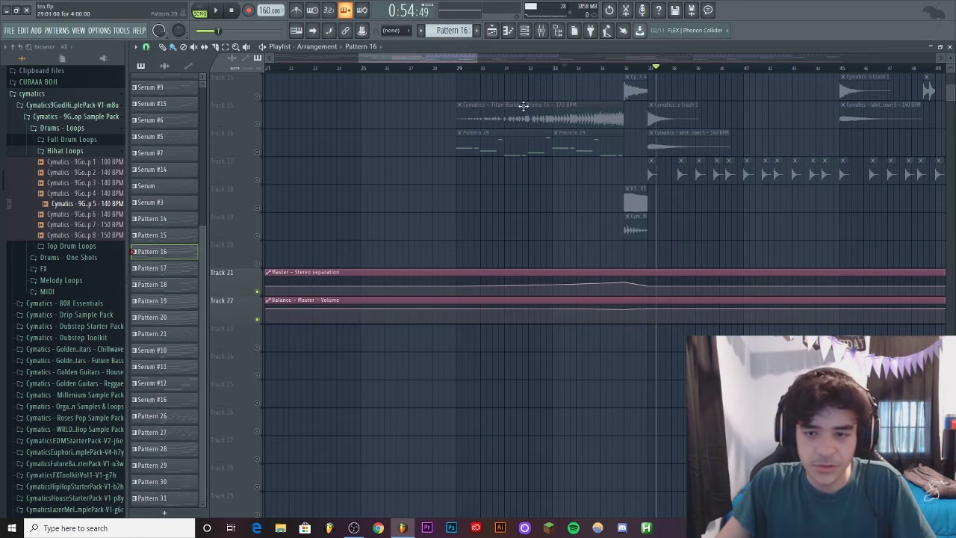
click(541, 31)
click(164, 127)
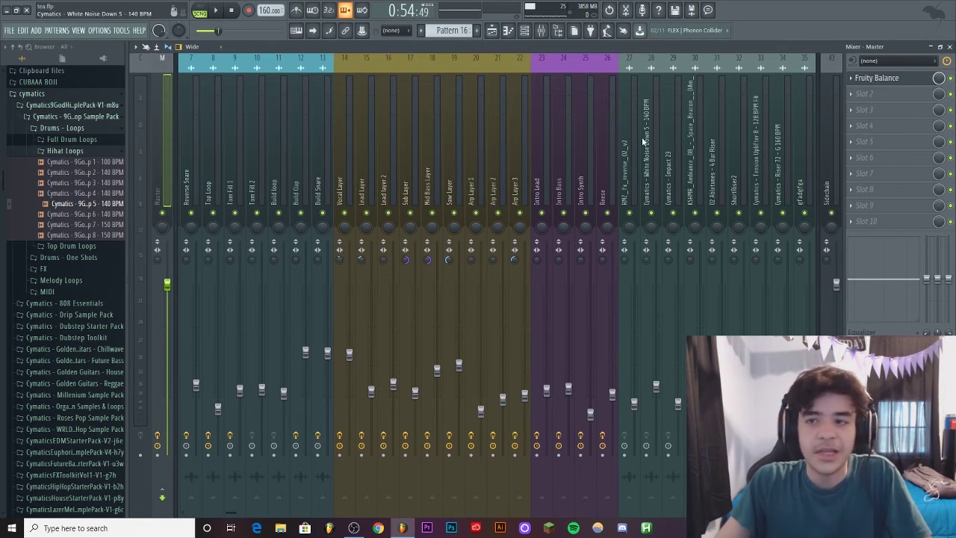
click(900, 78)
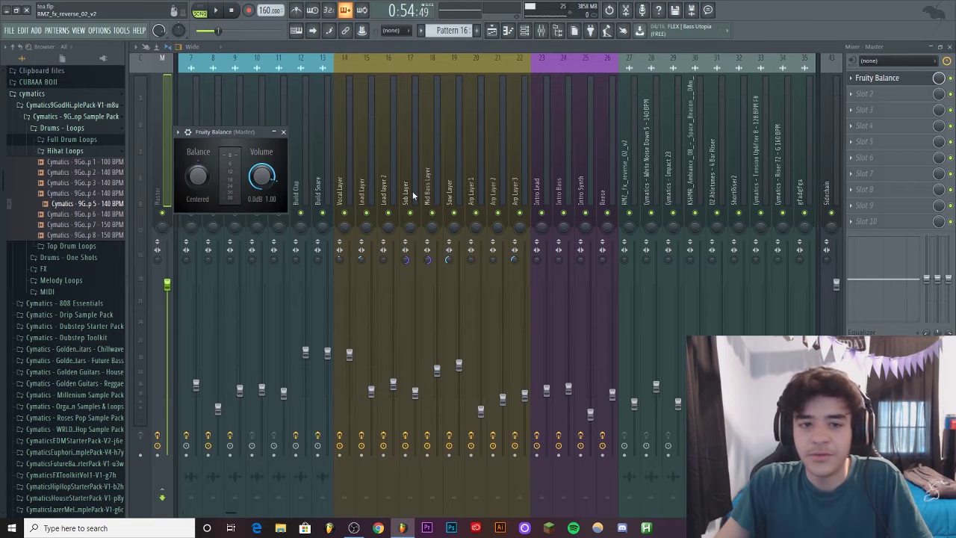
Play the end of the build-up from about bar 34 with both master automations enabled, and stop at bar 36.
key(F9)
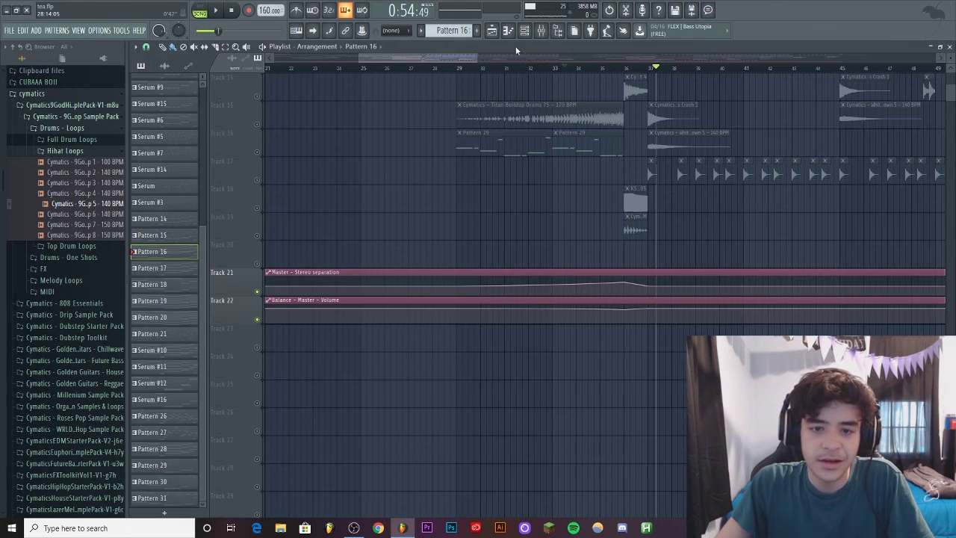
click(581, 67)
click(215, 11)
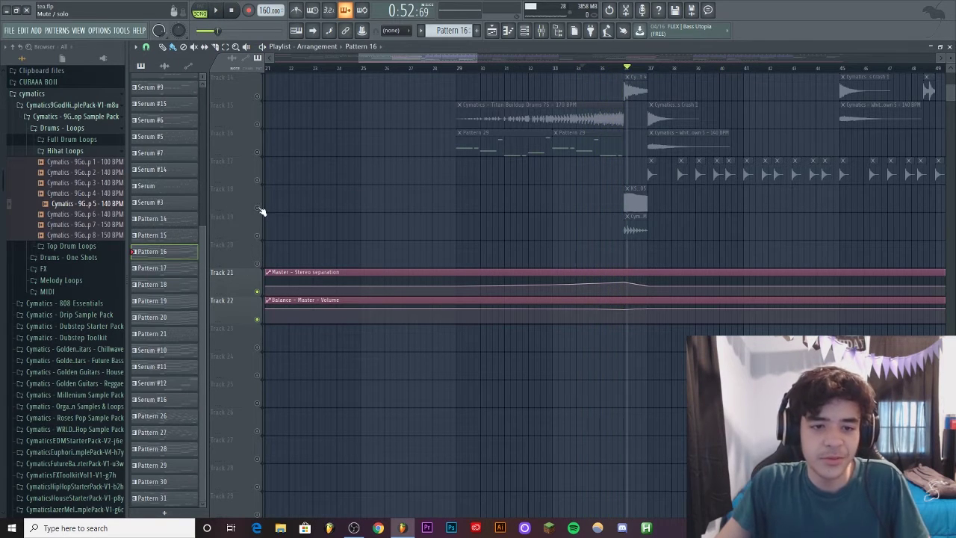
Examine the full arrangement, from the master automation on Tracks 21 and 22 up to Track 1 and across the song's whole length.
scroll(694, 75, down, 5)
scroll(693, 72, down, 2)
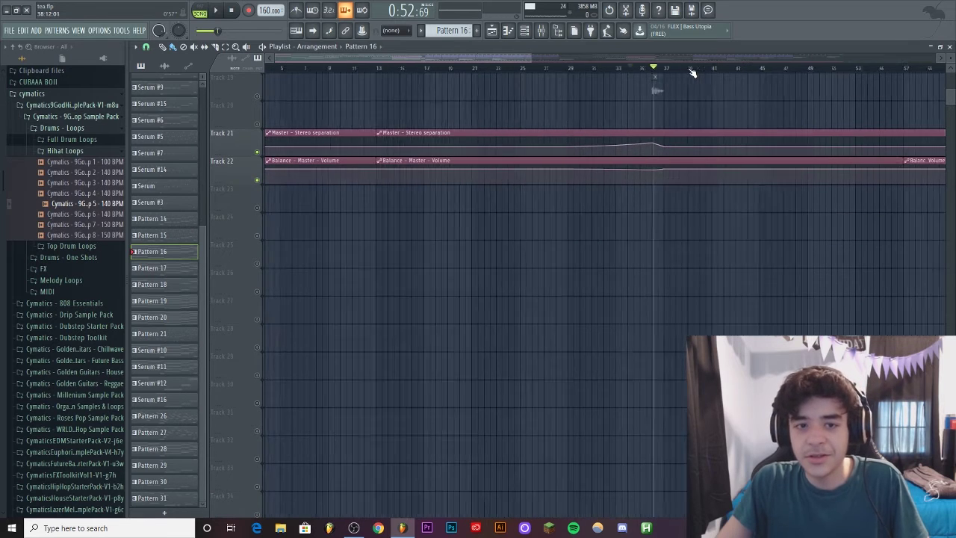
scroll(680, 74, down, 1)
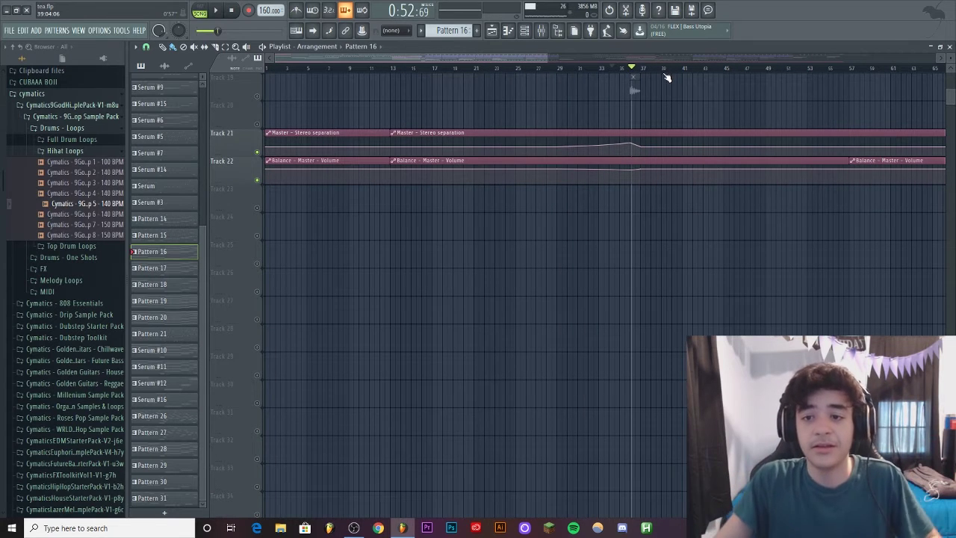
scroll(556, 131, up, 3)
scroll(475, 165, up, 3)
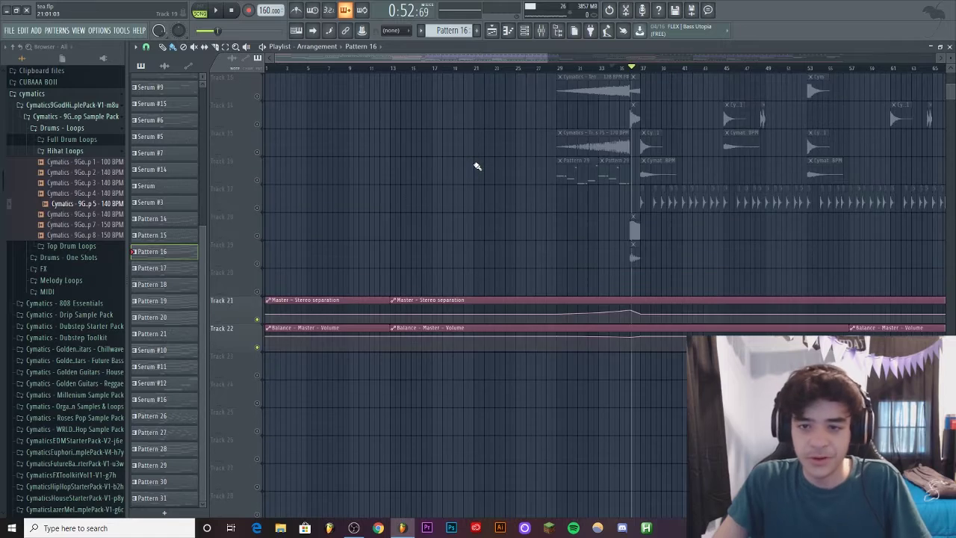
scroll(475, 166, up, 2)
scroll(482, 194, up, 4)
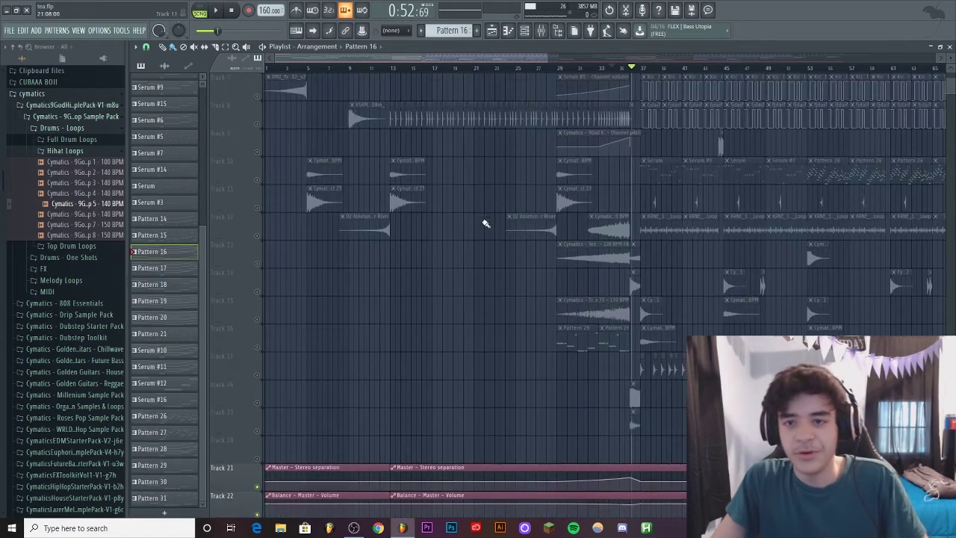
scroll(536, 98, up, 3)
scroll(538, 86, up, 3)
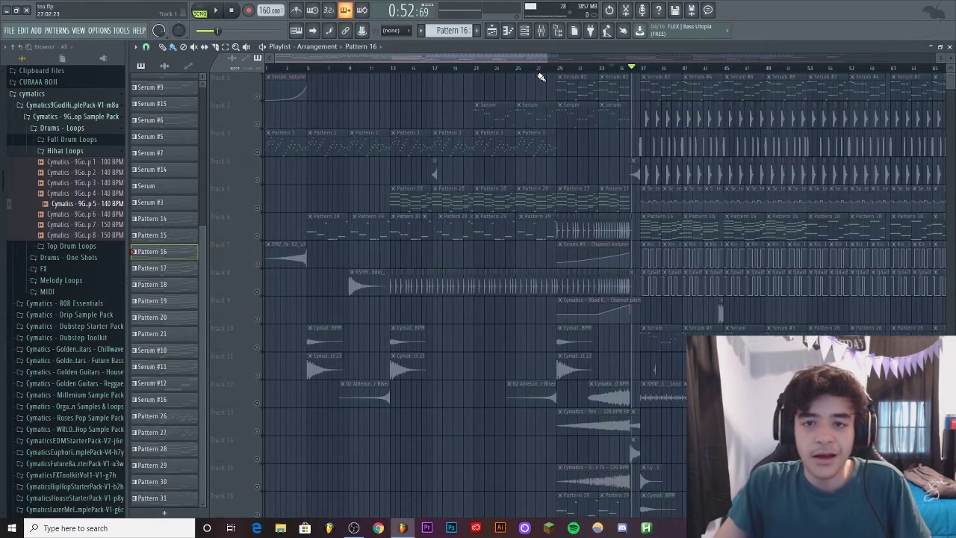
scroll(540, 77, down, 6)
scroll(545, 70, down, 3)
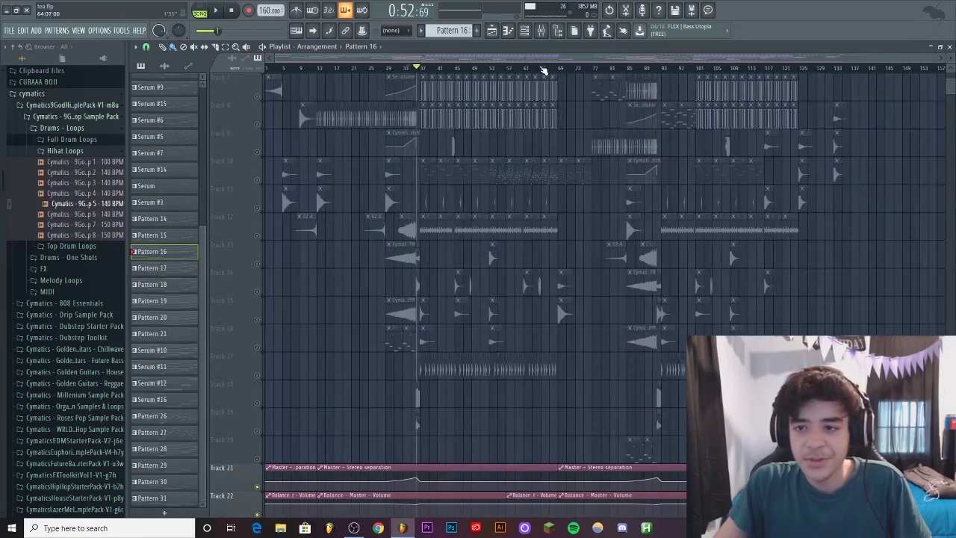
scroll(875, 312, up, 6)
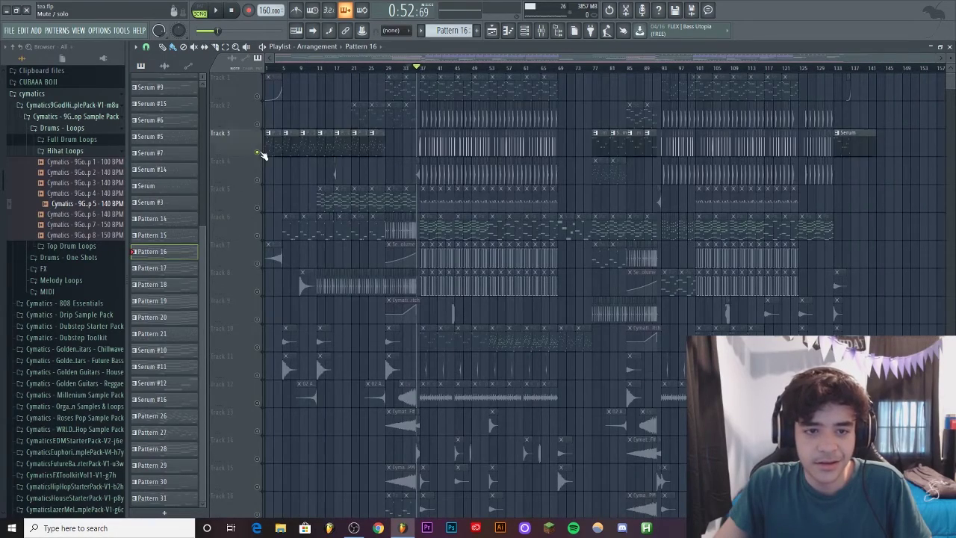
Re-enable all playlist tracks and set the playback position to bar 125, at the start of the song's closing section.
click(263, 155)
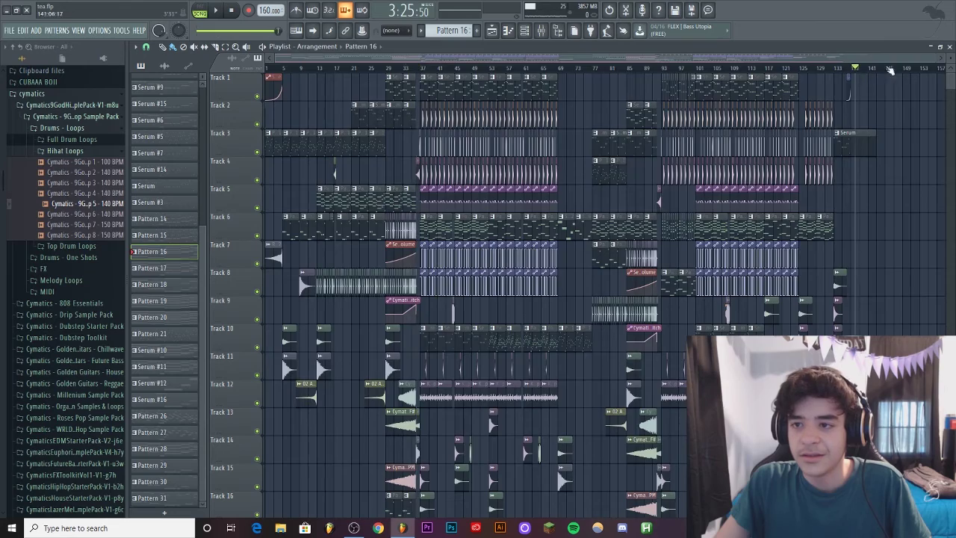
scroll(896, 69, up, 3)
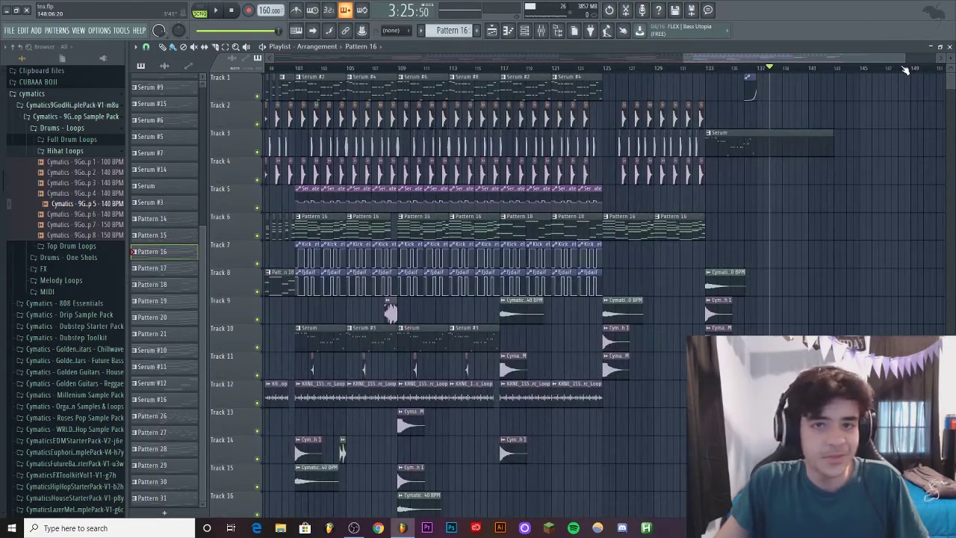
drag(769, 68, 608, 66)
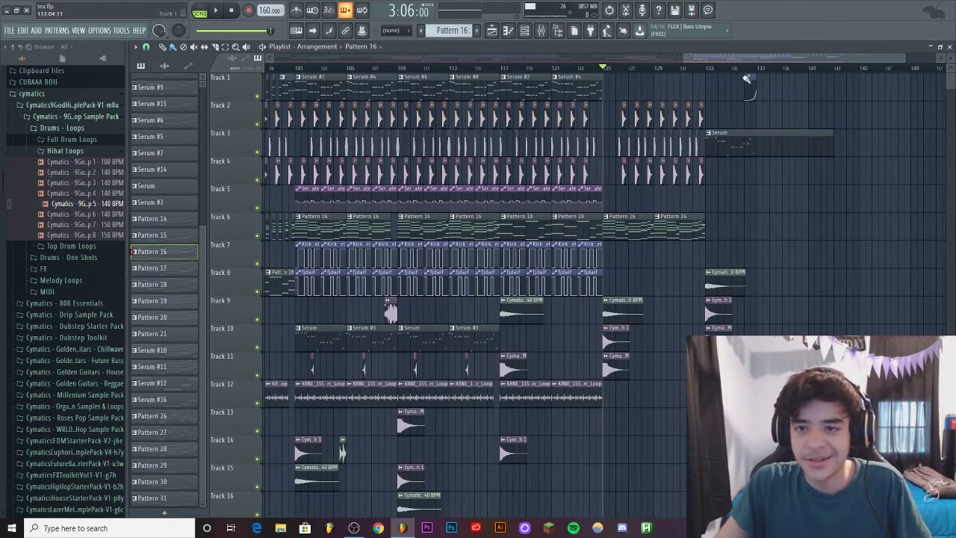